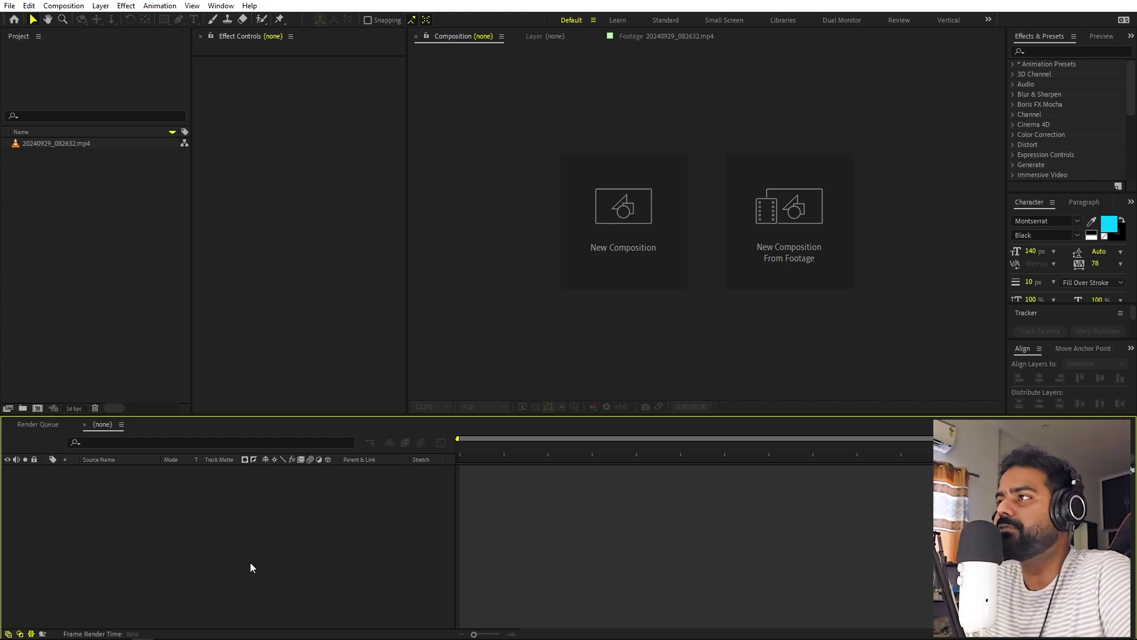
Open the clip 20240929_082632.mp4 and play through the hand footage.
double_click(51, 143)
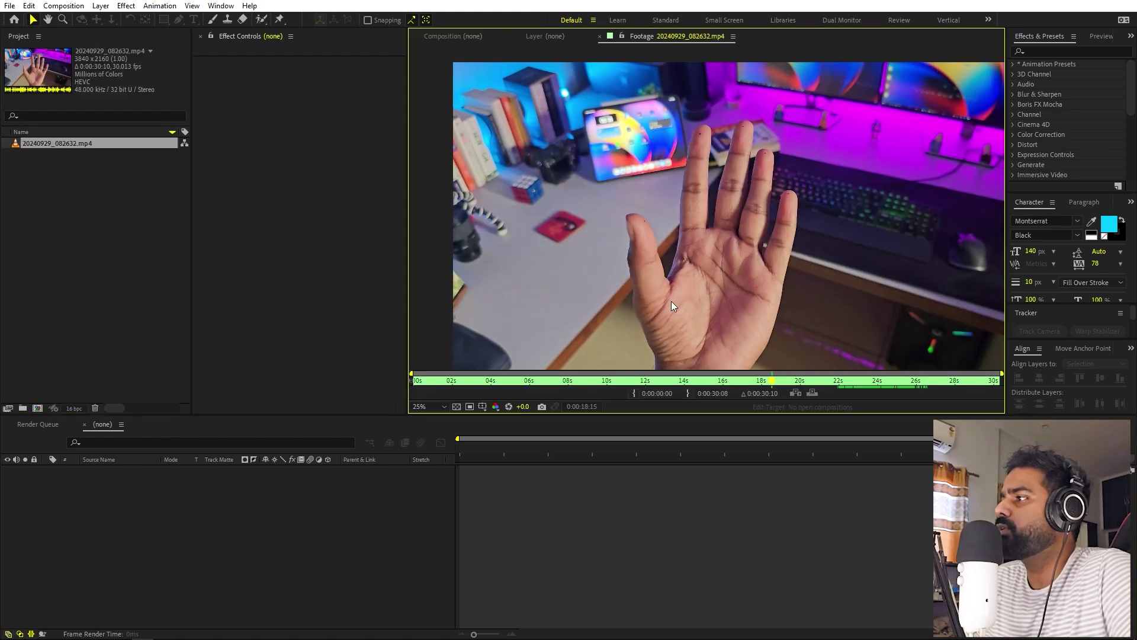
key("space")
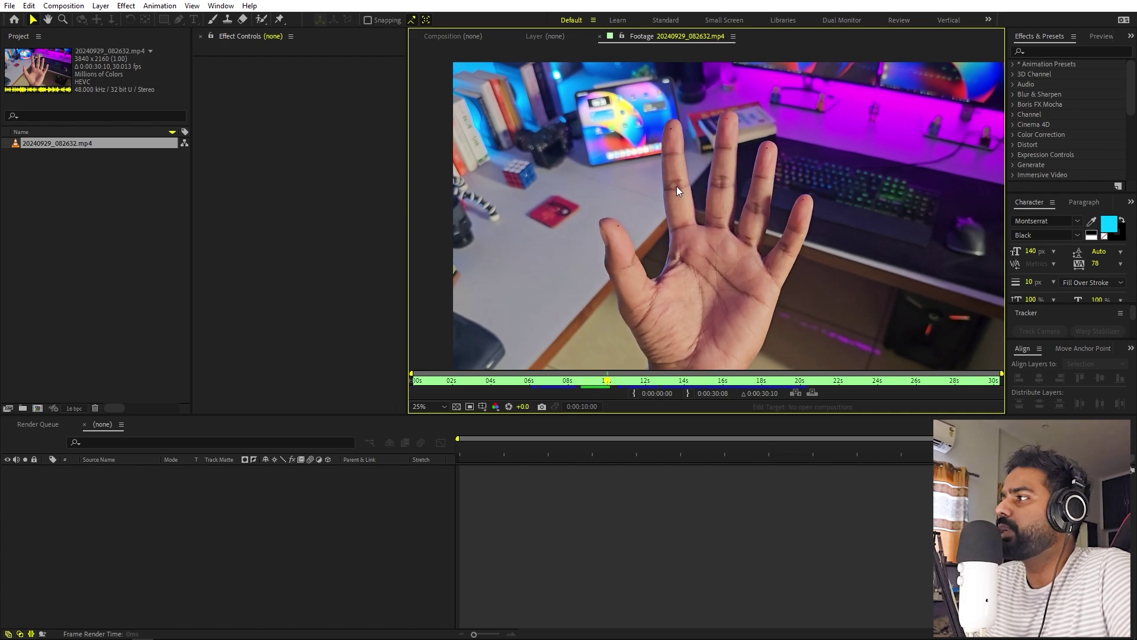
left_click_drag(631, 387, 700, 385)
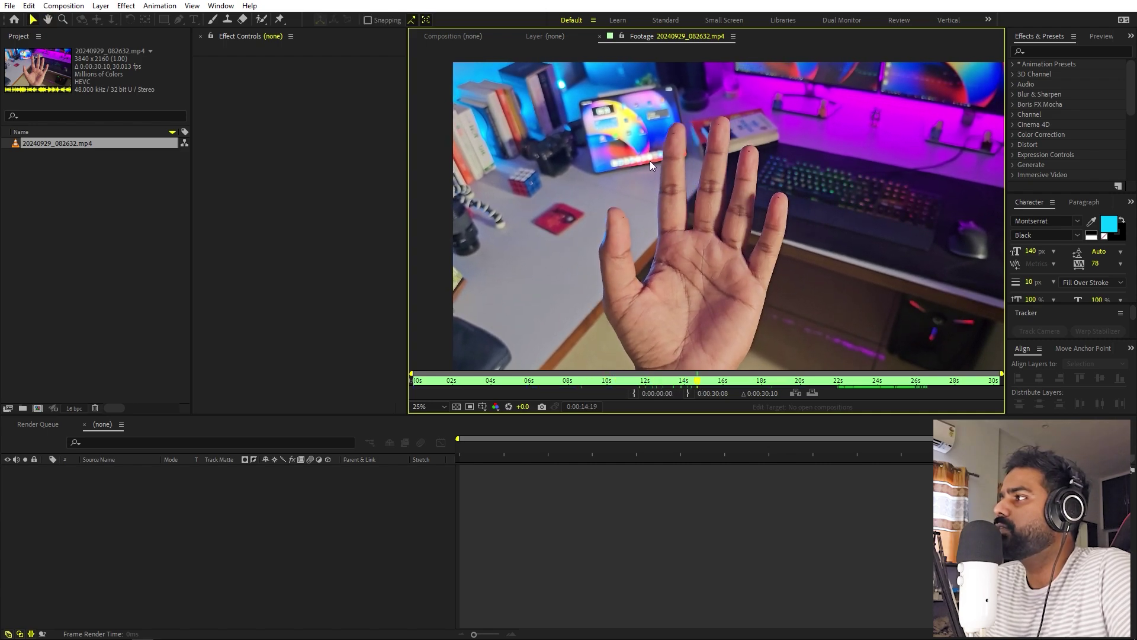
Examine the marker dots on the fingertips in the hand footage up close.
scroll(649, 161, "up", 4)
left_click_drag(649, 161, 721, 279)
key("v")
left_click(714, 384)
scroll(611, 218, "up", 1)
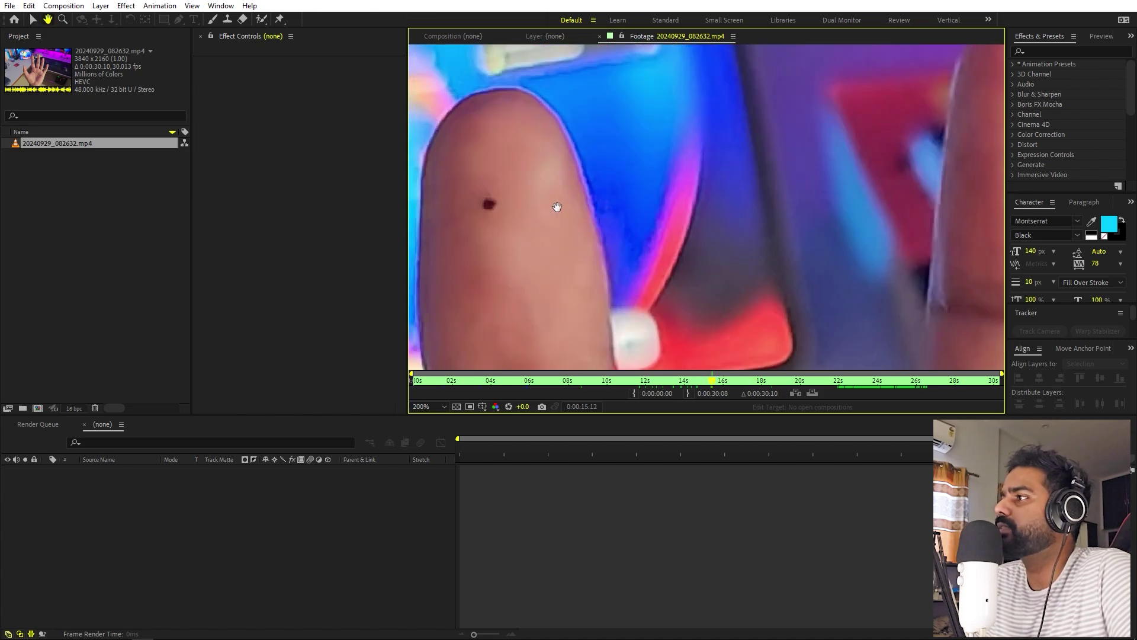
left_click_drag(556, 206, 632, 203)
scroll(610, 195, "down", 3)
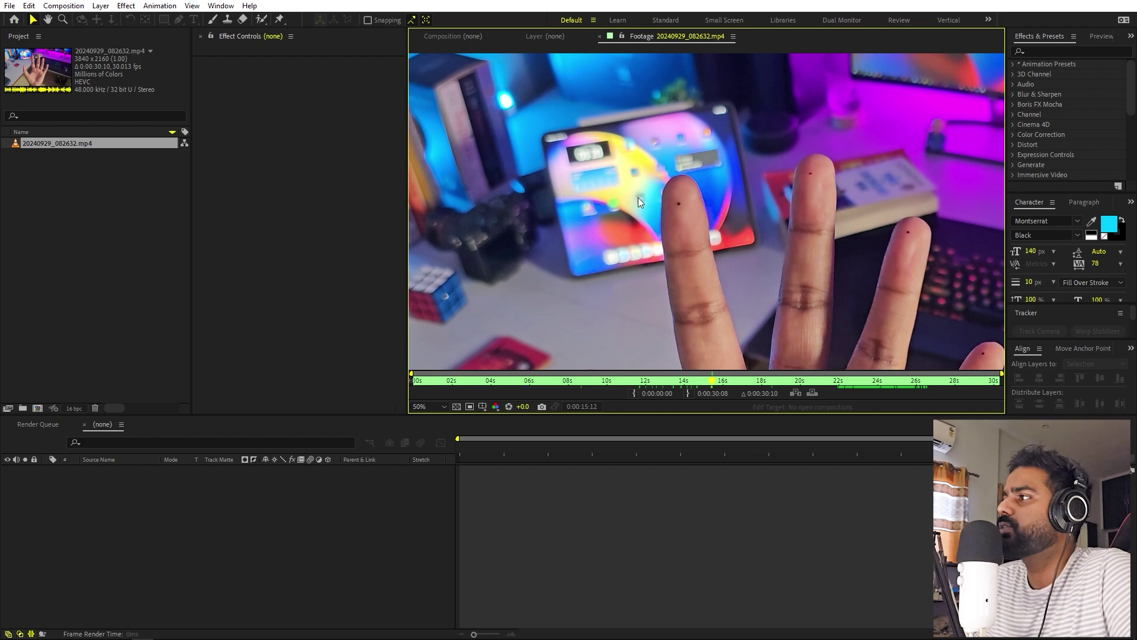
scroll(681, 205, "up", 1)
key("h")
left_click_drag(719, 185, 678, 160)
key("v")
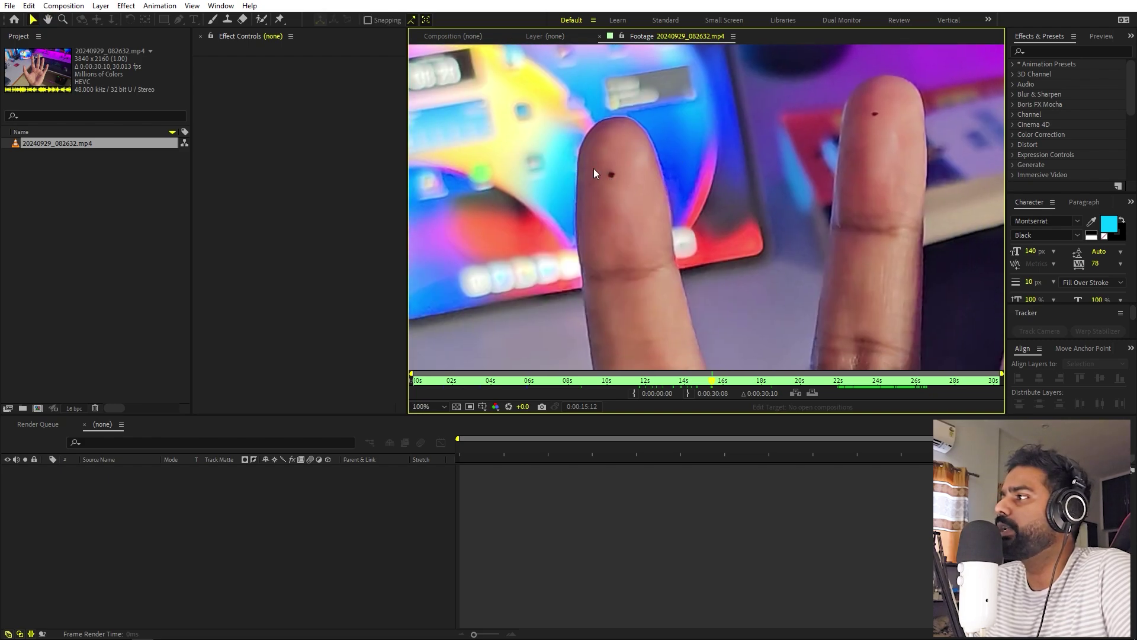
key("h")
left_click_drag(617, 179, 624, 257)
scroll(595, 210, "down", 4)
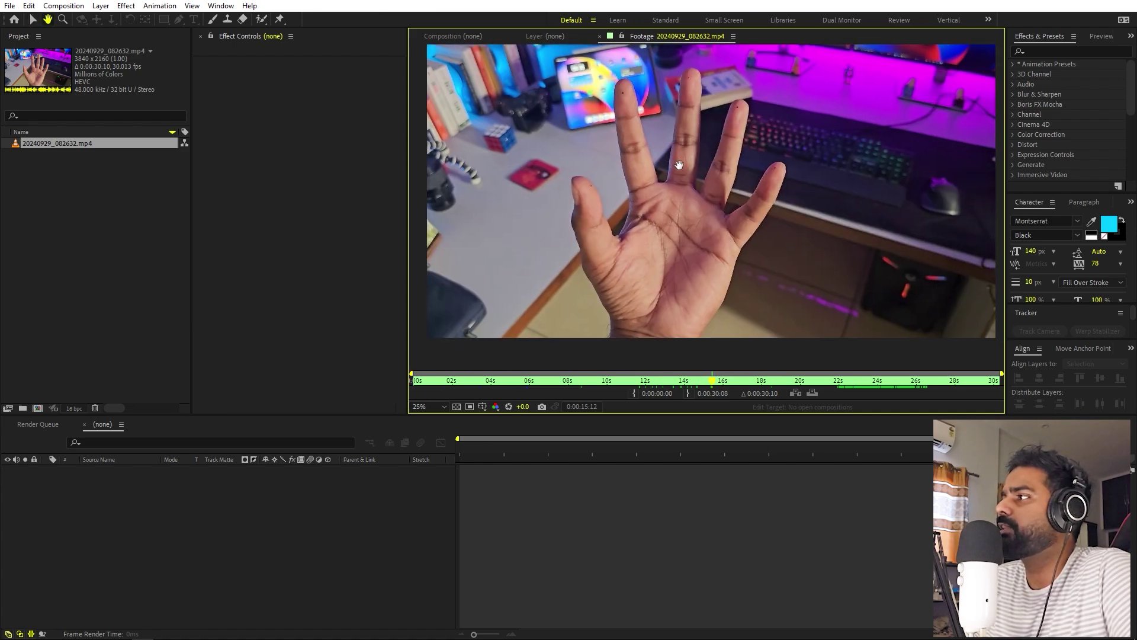
left_click_drag(654, 151, 693, 214)
key("v")
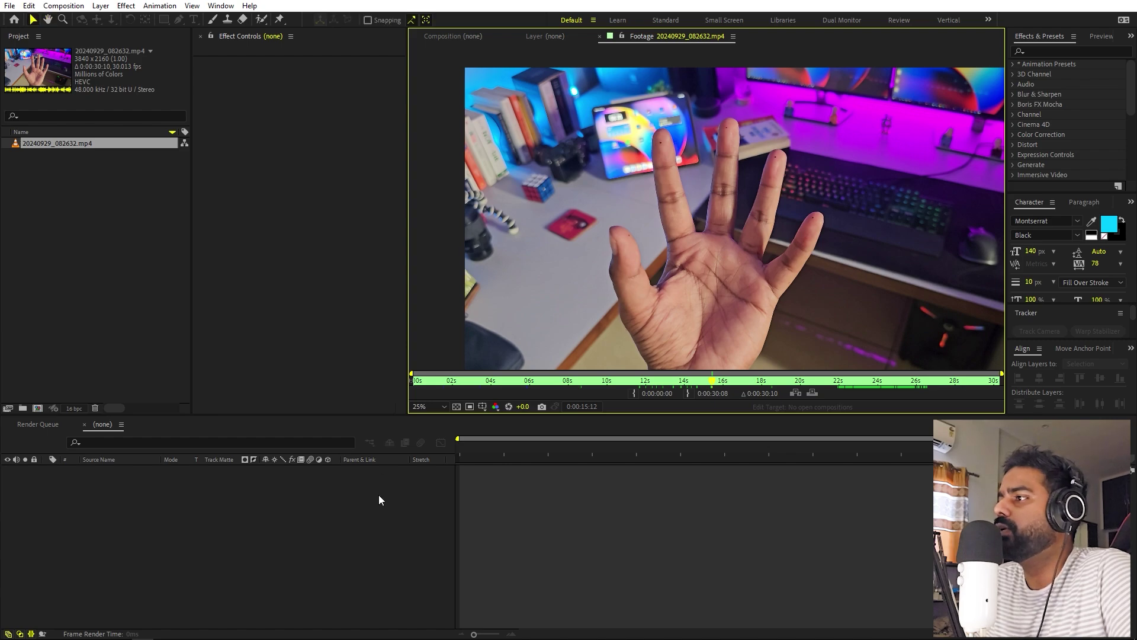
Create a new composition from the clip 20240929_082632.mp4.
left_click(95, 212)
left_click_drag(59, 143, 65, 187)
left_click(453, 36)
left_click(130, 212)
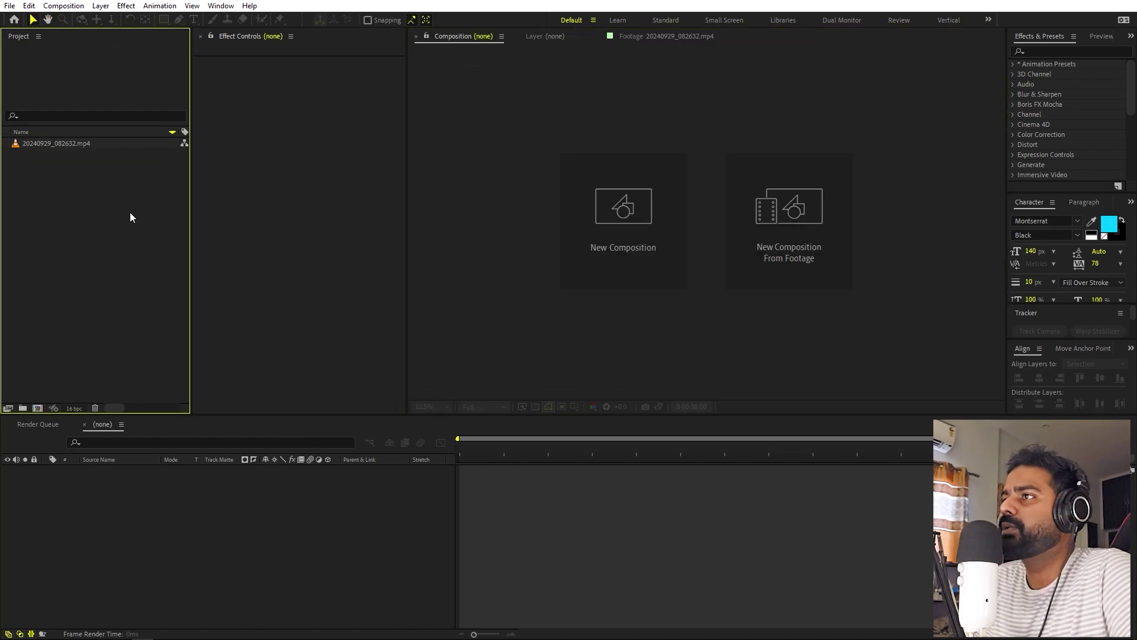
left_click_drag(73, 144, 40, 409)
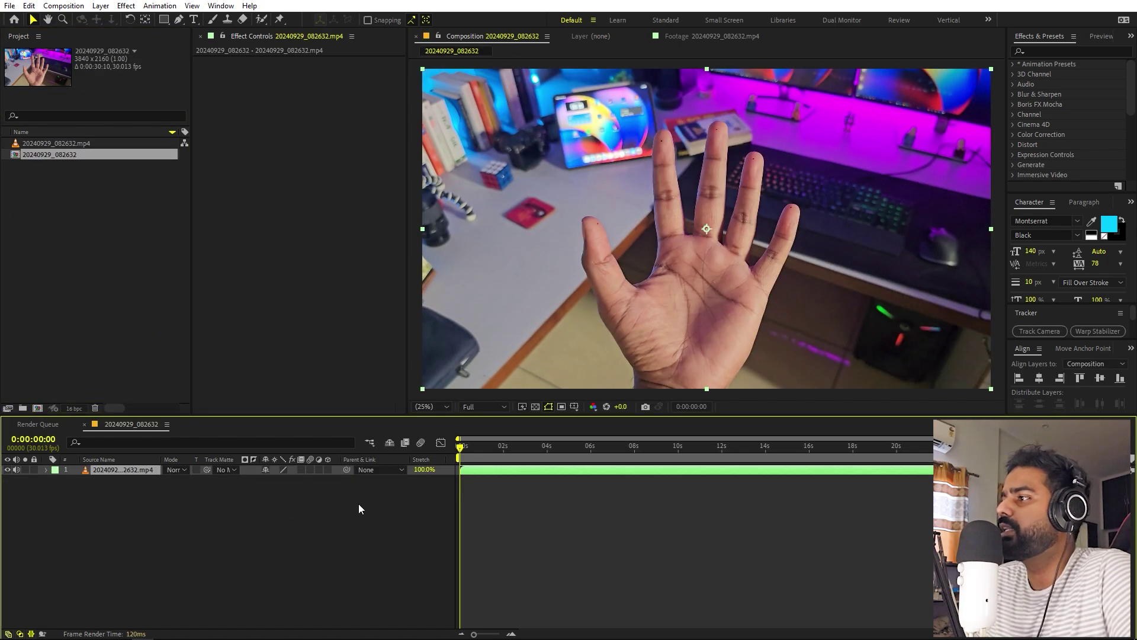
Trim the clip to the part from 0:00:16:08 to 0:00:23:23 and move it to the start of the timeline.
left_click(471, 496)
left_click(472, 452)
left_click_drag(472, 452, 815, 454)
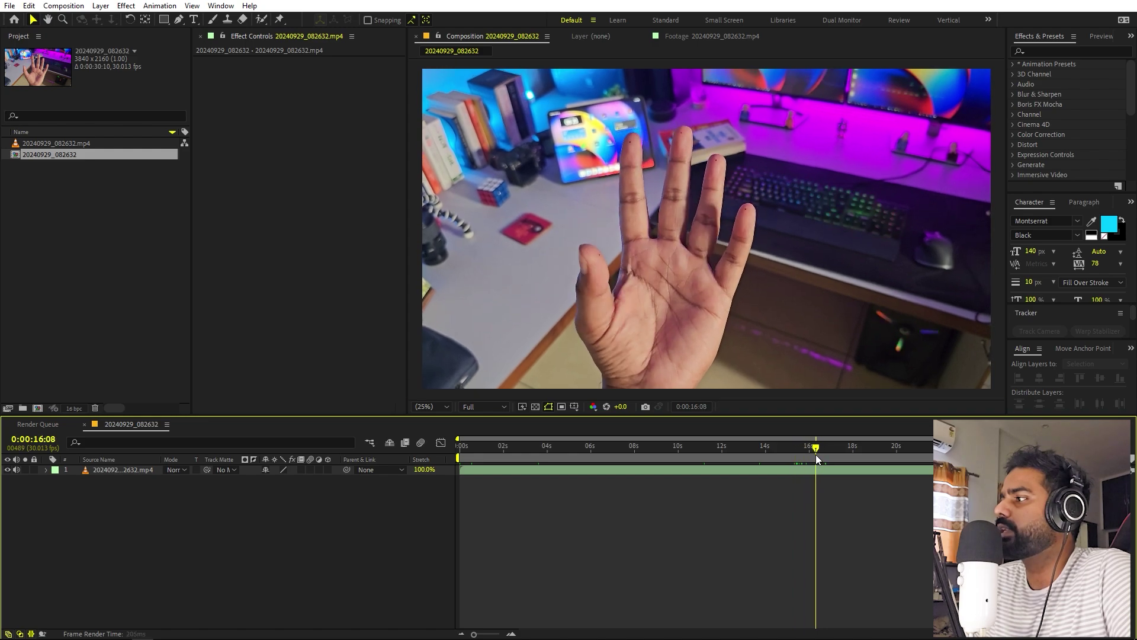
left_click(545, 468)
left_click_drag(454, 469, 980, 456)
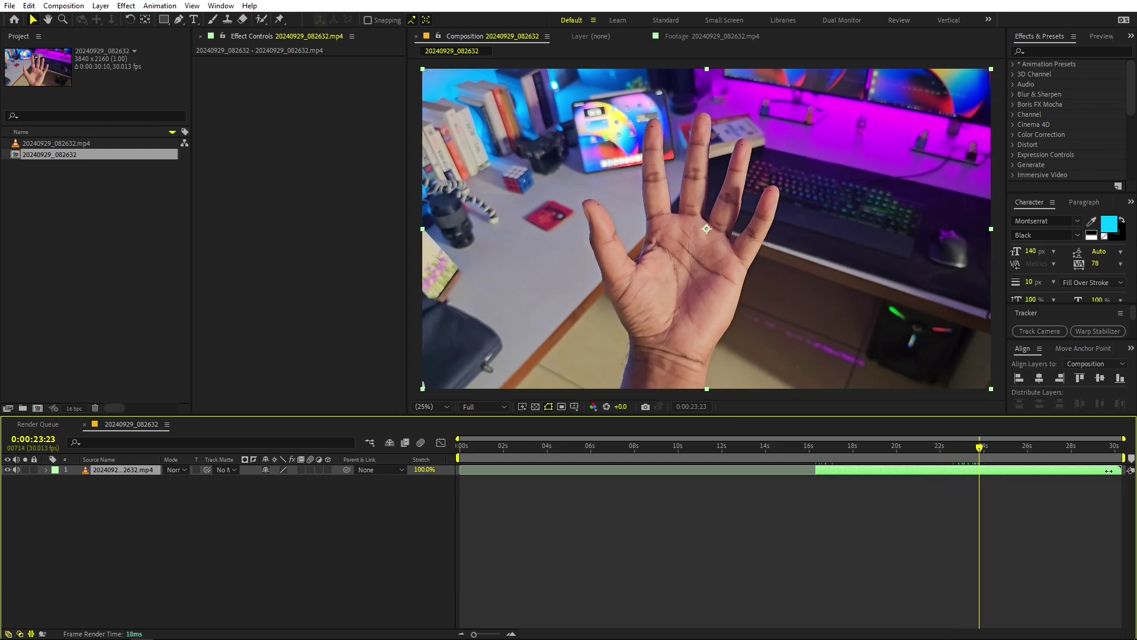
left_click_drag(1112, 471, 980, 471)
left_click_drag(897, 474, 539, 468)
End the work area at 0:00:07:14, where the clip ends, and trim the composition to the work area.
left_click(621, 451)
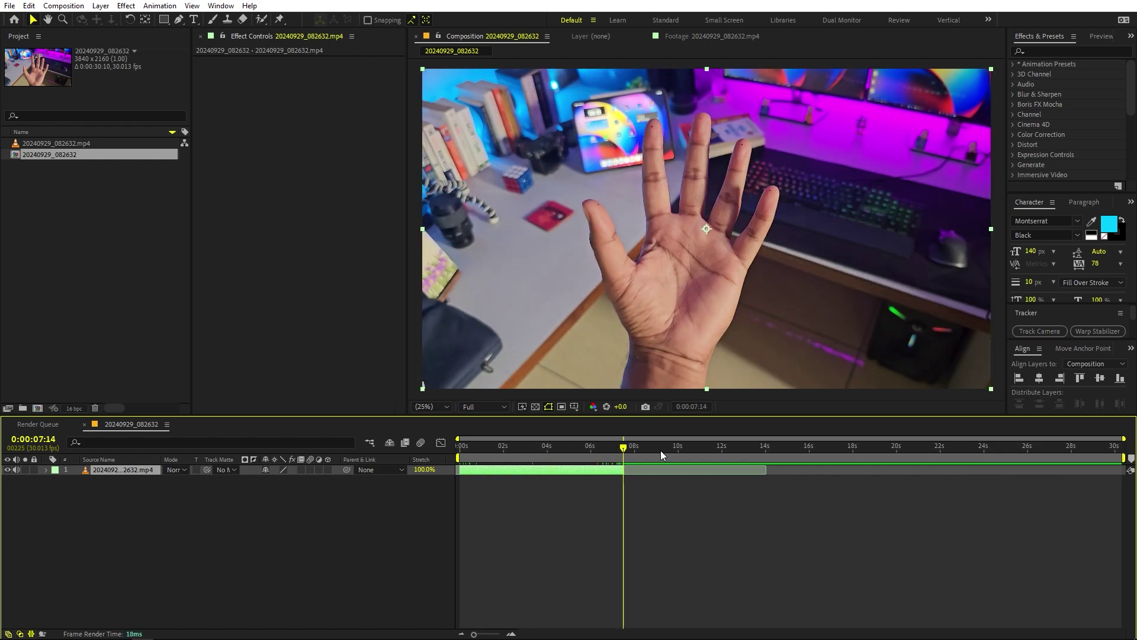
left_click_drag(1124, 457, 625, 456)
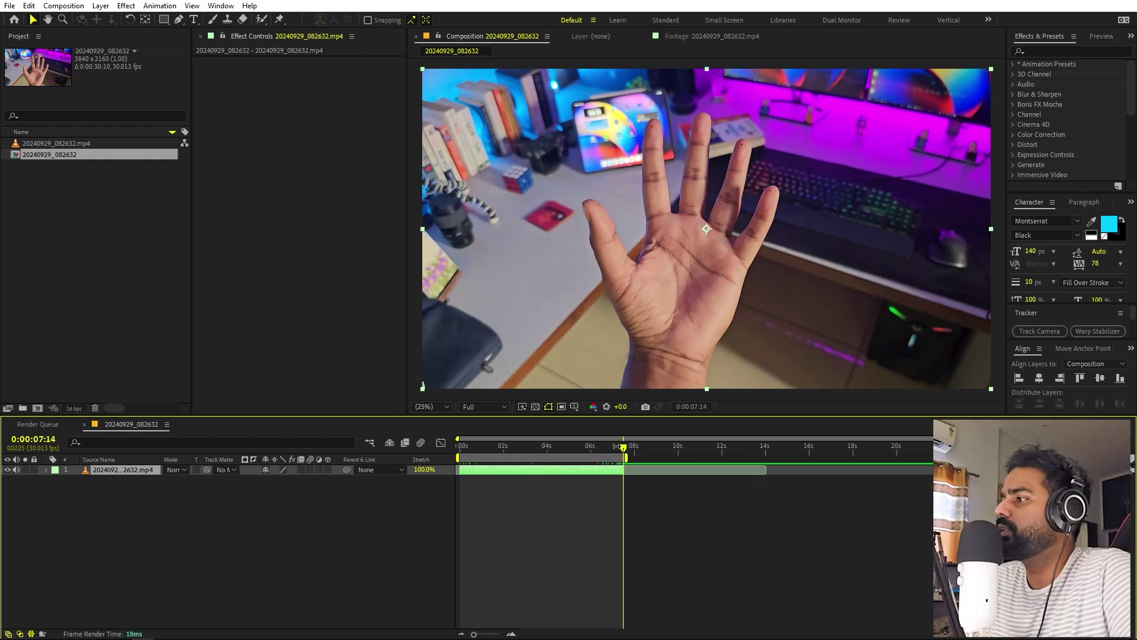
right_click(553, 454)
left_click(610, 484)
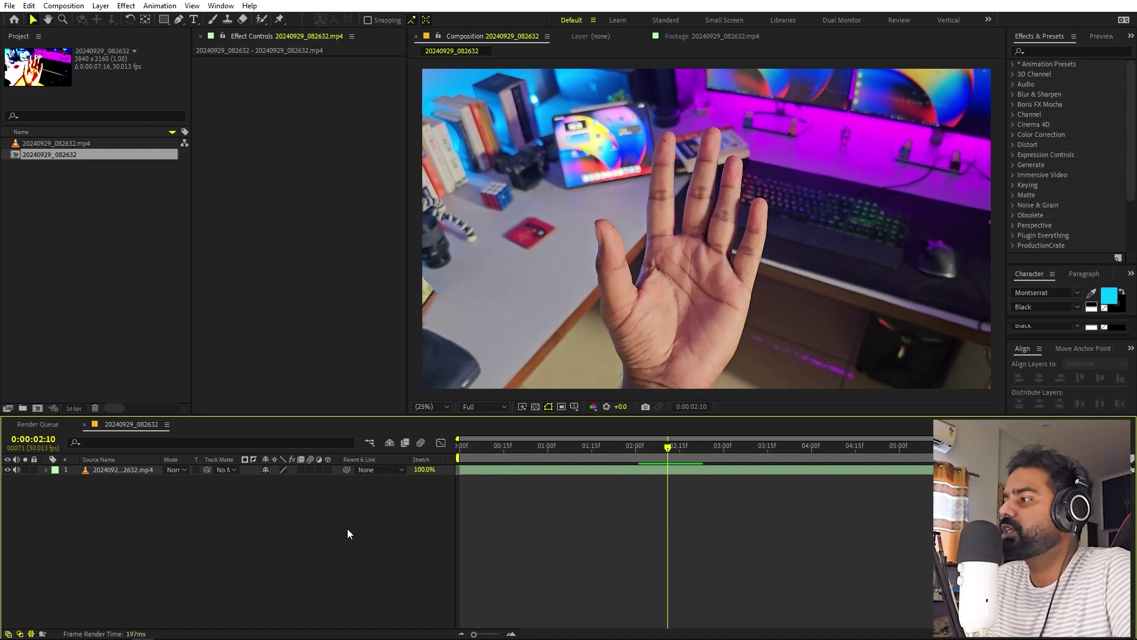
Apply the Curves effect from Color Correction to the hand footage layer.
scroll(622, 233, "up", 4)
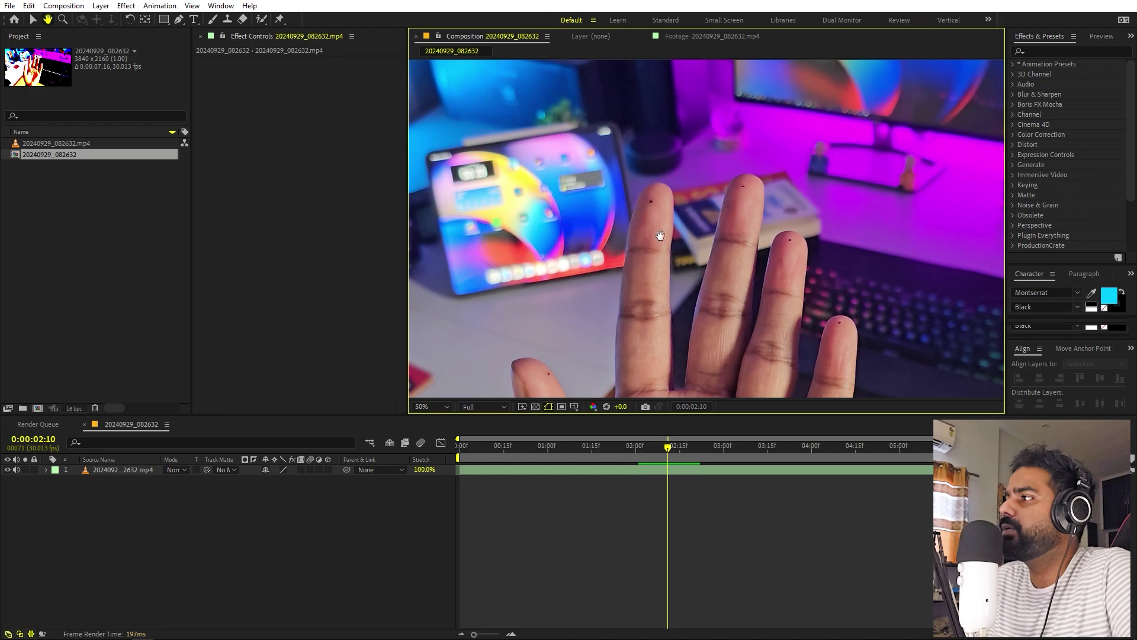
left_click_drag(643, 196, 682, 161)
left_click(109, 469)
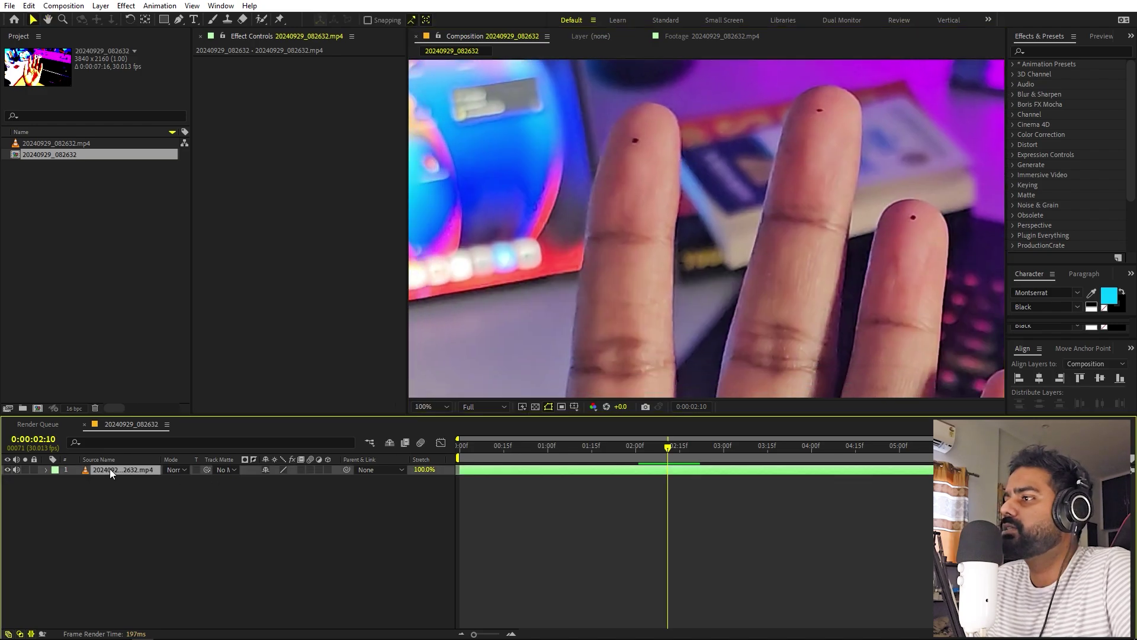
left_click(1047, 51)
type("curves")
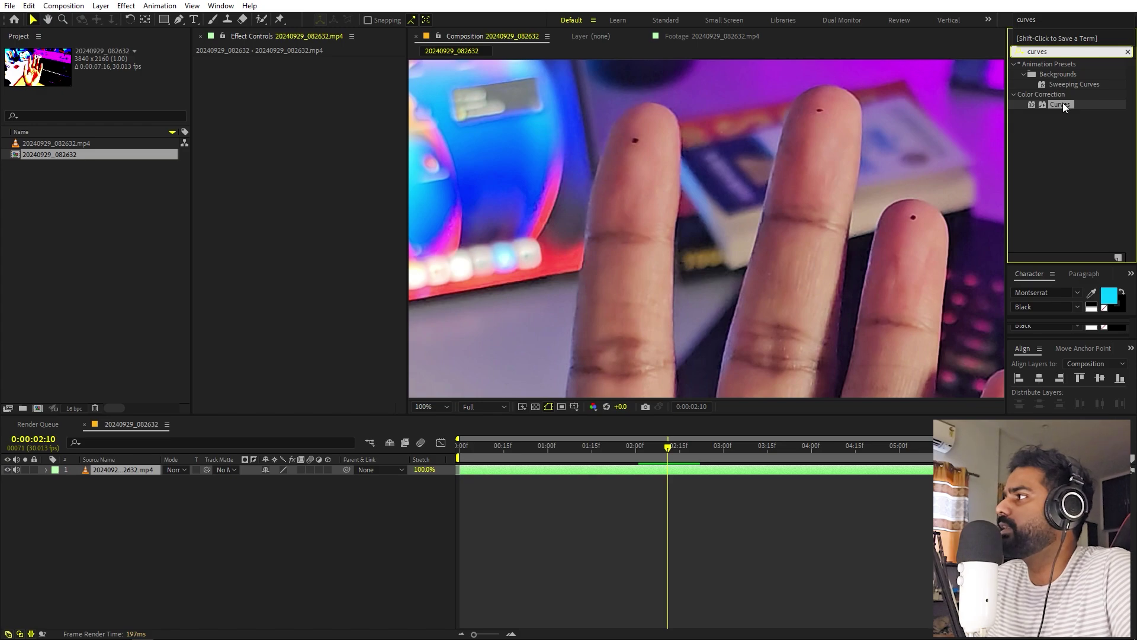
left_click_drag(1060, 104, 571, 189)
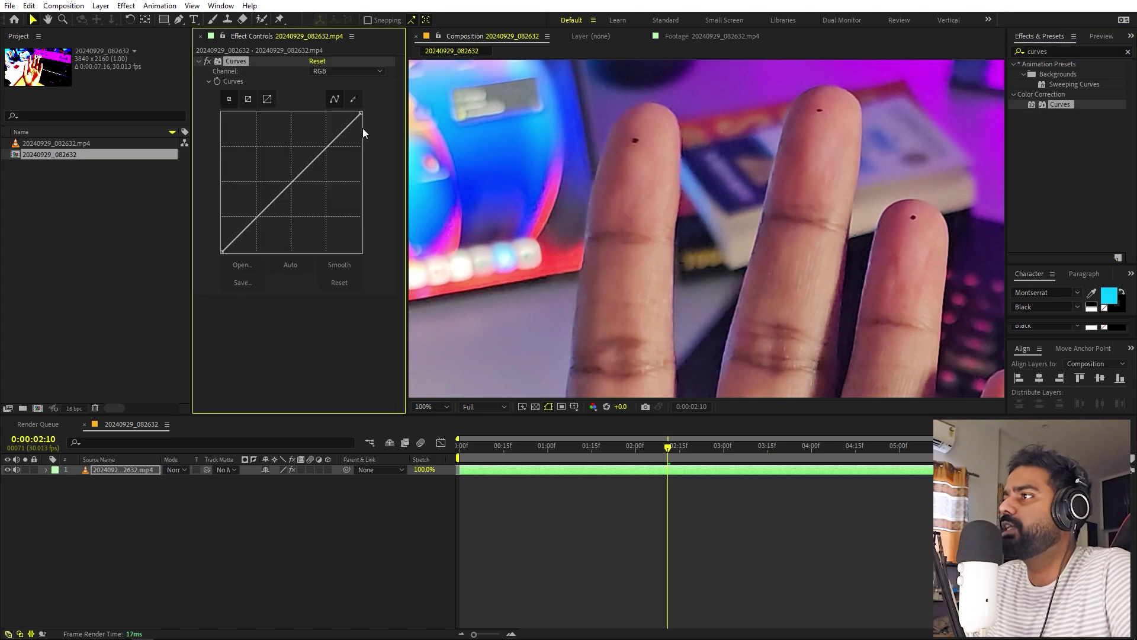
Shape the RGB curve into a very steep S so the fingertip dots contrast strongly with the skin.
left_click_drag(315, 157, 285, 122)
left_click_drag(246, 187, 277, 224)
scroll(717, 205, "down", 2)
scroll(692, 172, "up", 3)
left_click_drag(698, 193, 733, 202)
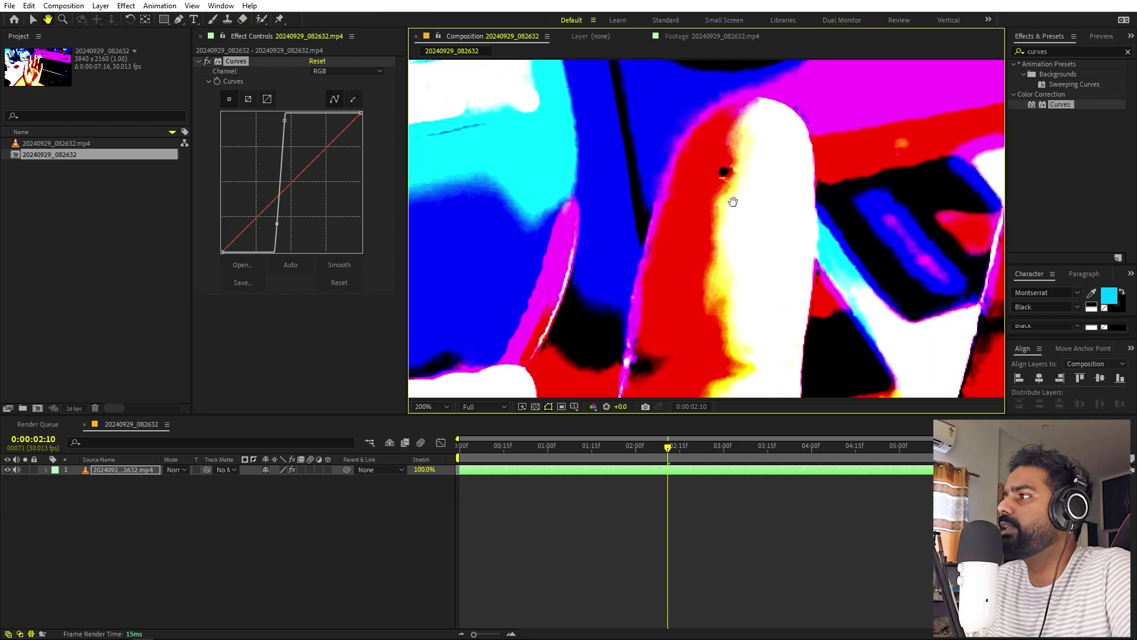
left_click_drag(285, 121, 288, 127)
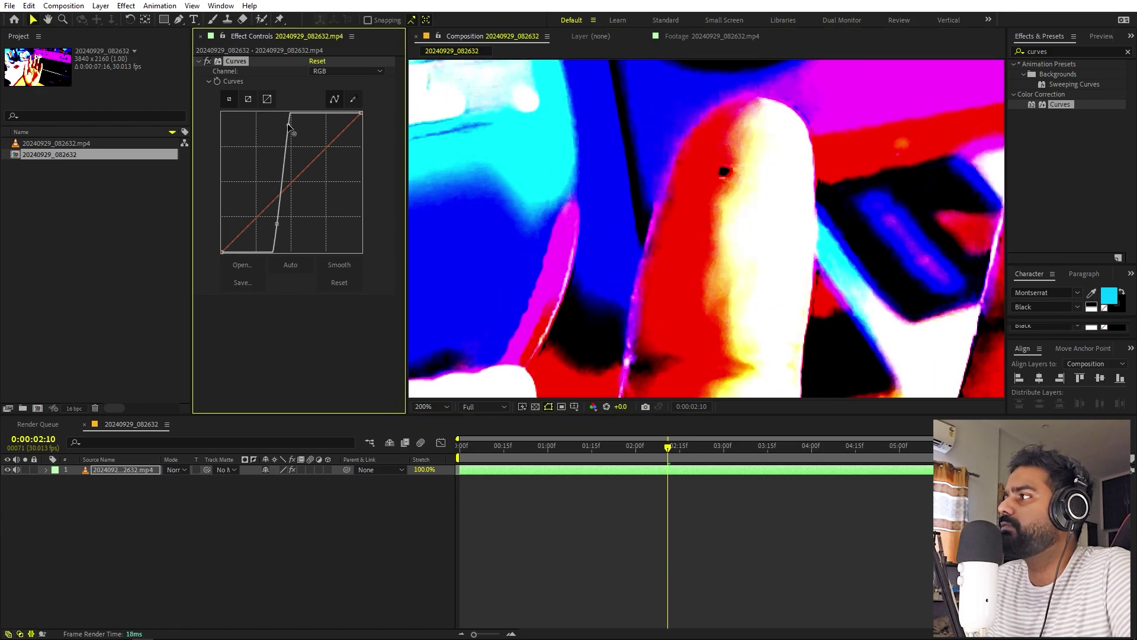
left_click_drag(278, 223, 278, 223)
scroll(674, 215, "down", 3)
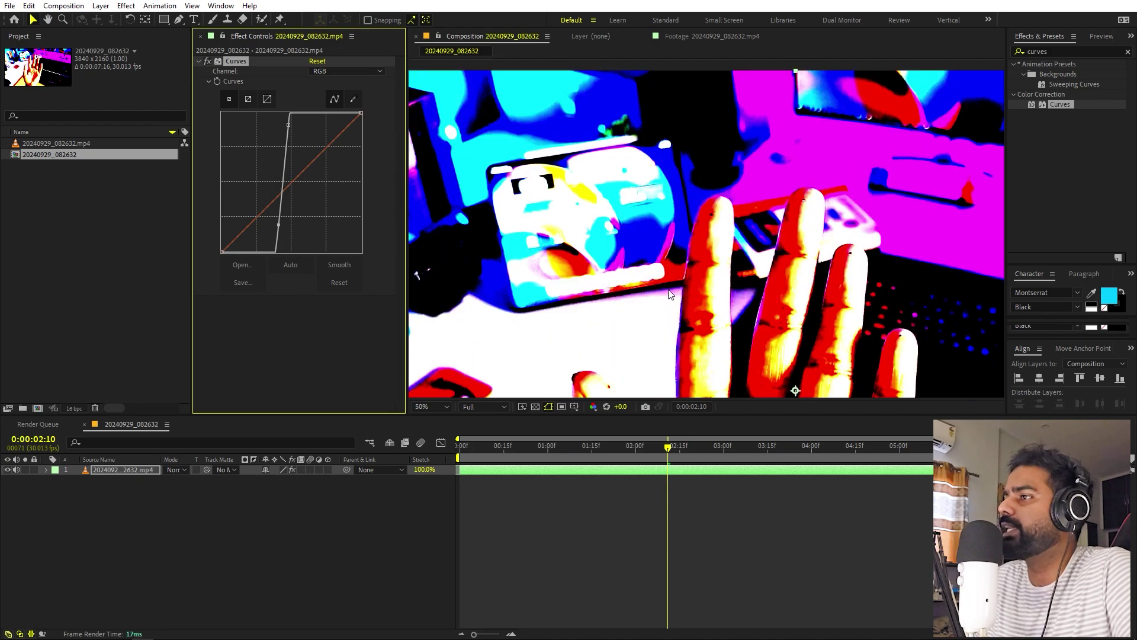
left_click_drag(689, 290, 694, 204)
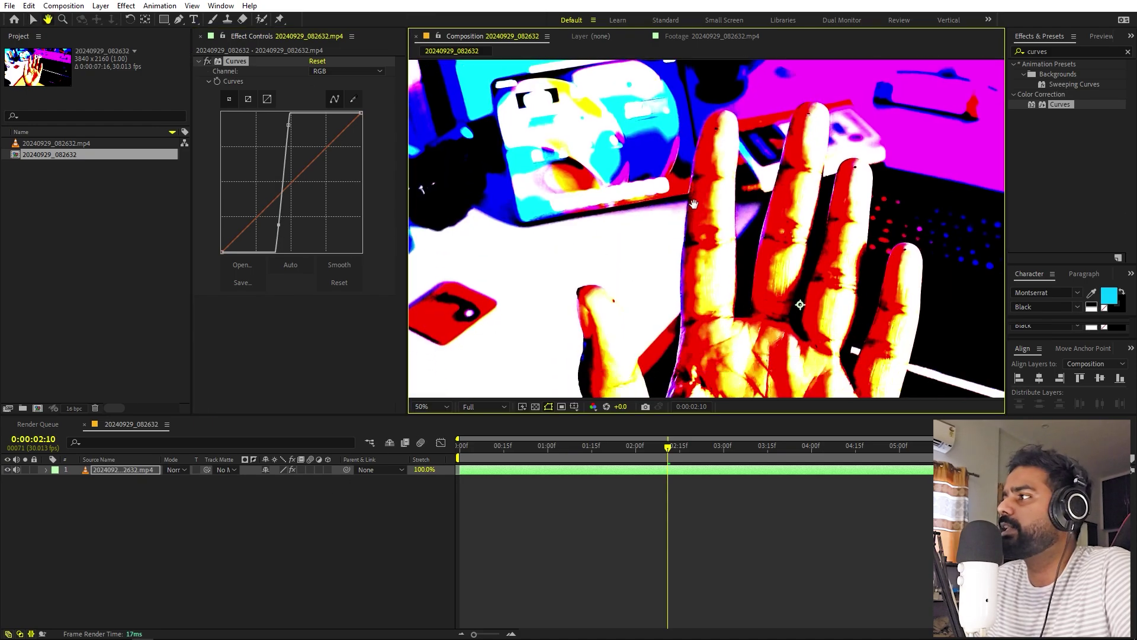
Pre-compose the footage layer as "Video", moving all attributes into the new composition.
left_click(121, 469)
right_click(121, 469)
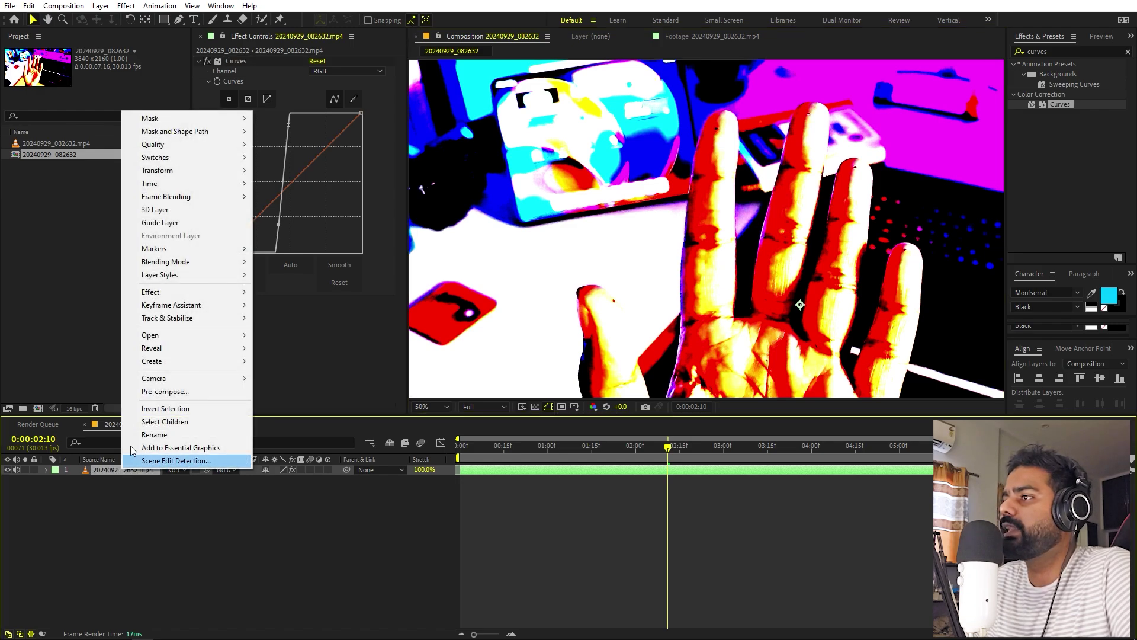
left_click(165, 391)
left_click(254, 162)
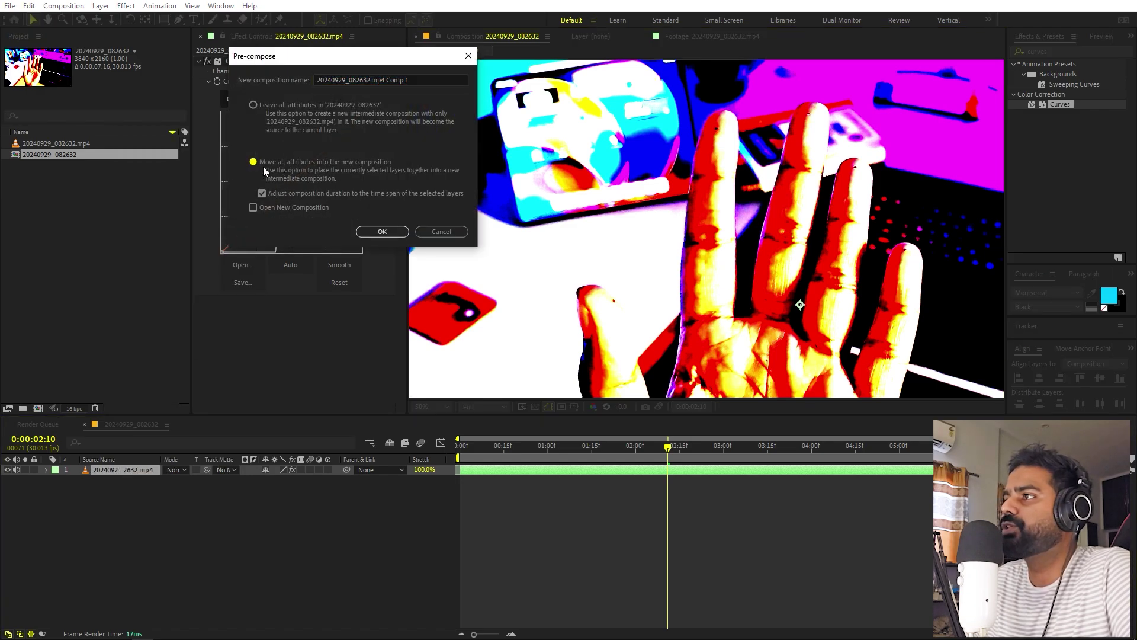
double_click(423, 83)
type("Video")
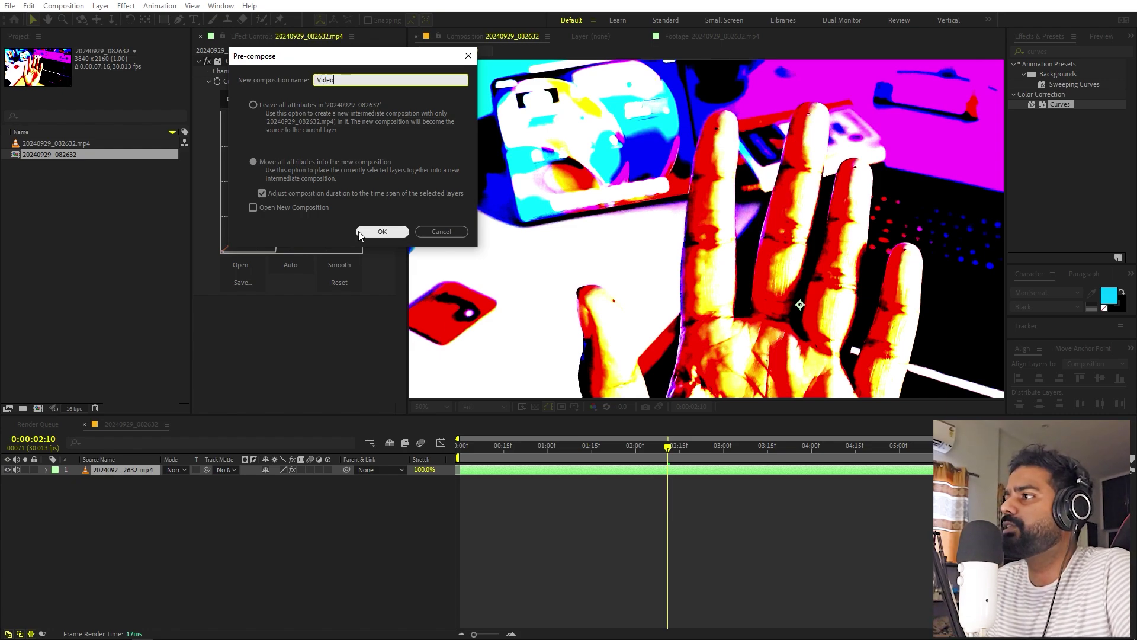
left_click(377, 234)
left_click(541, 562)
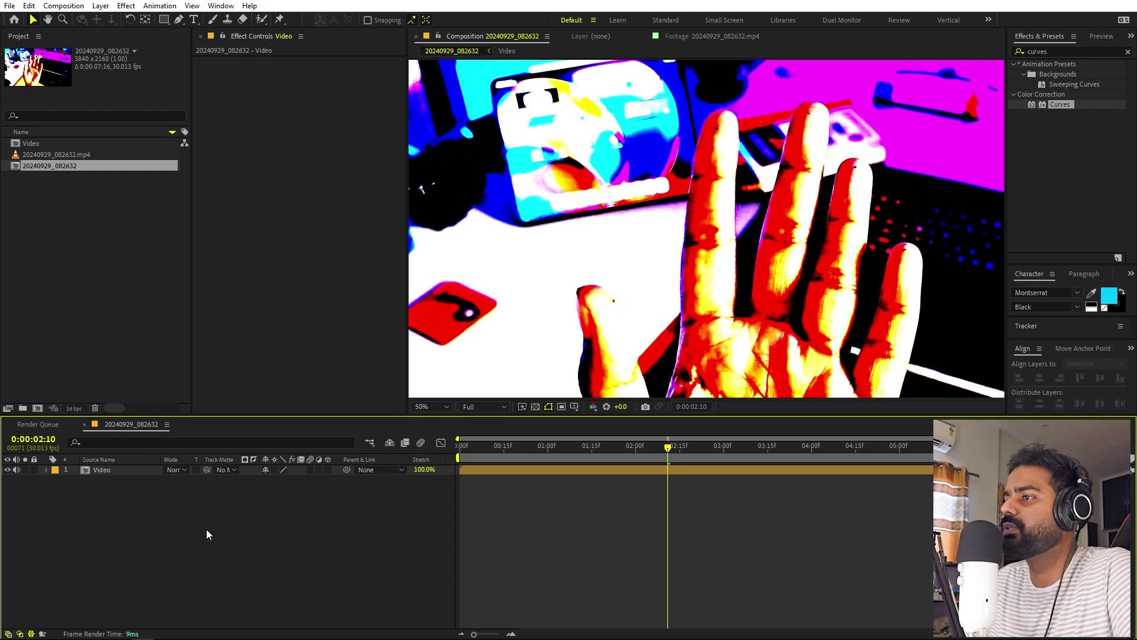
Expand the Tracker controls and start Track Motion on the Video layer.
left_click(221, 5)
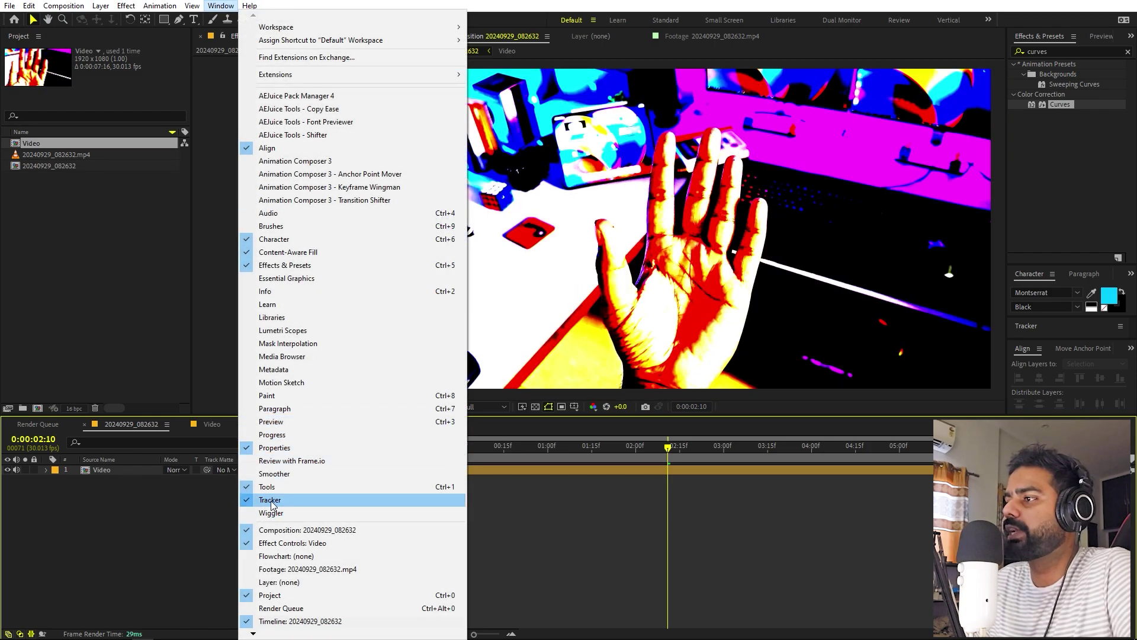
left_click(169, 539)
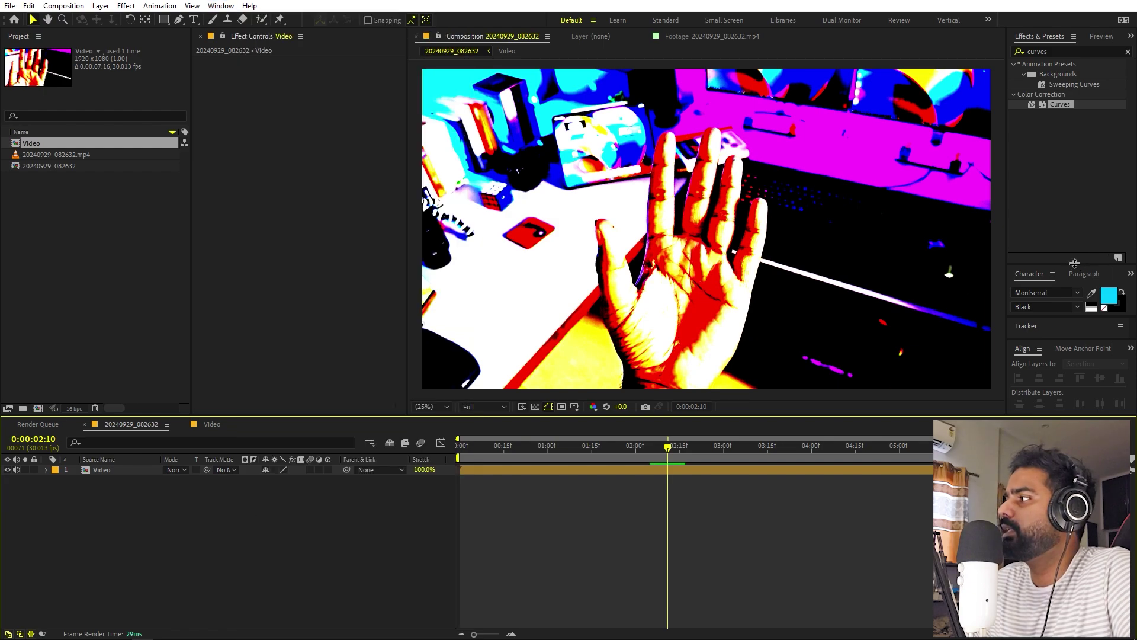
left_click(1058, 321)
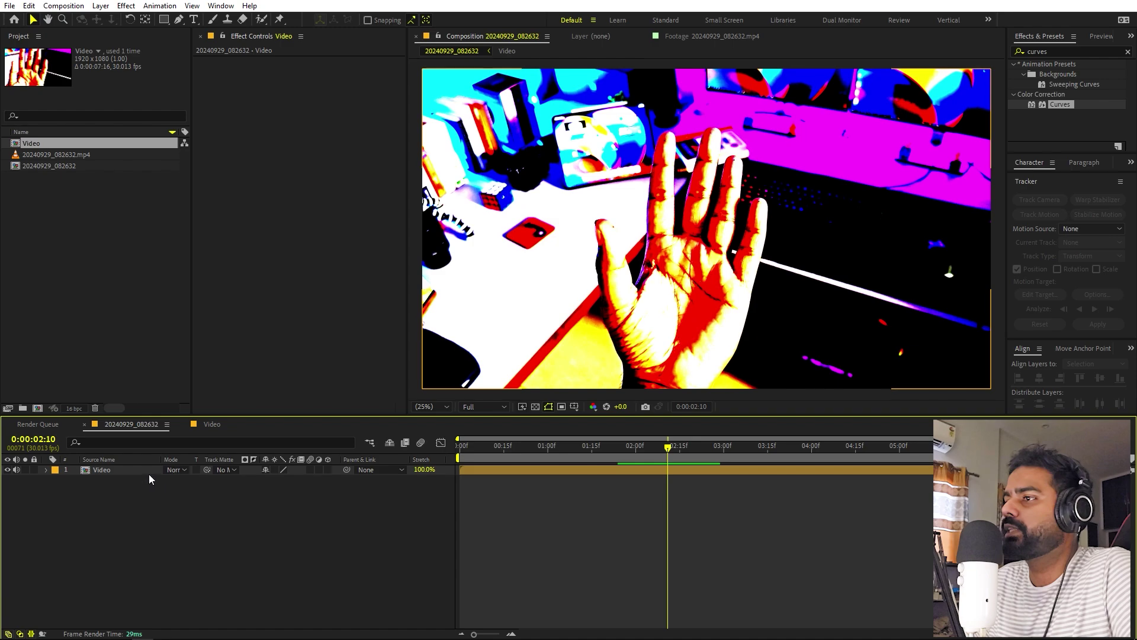
left_click(103, 470)
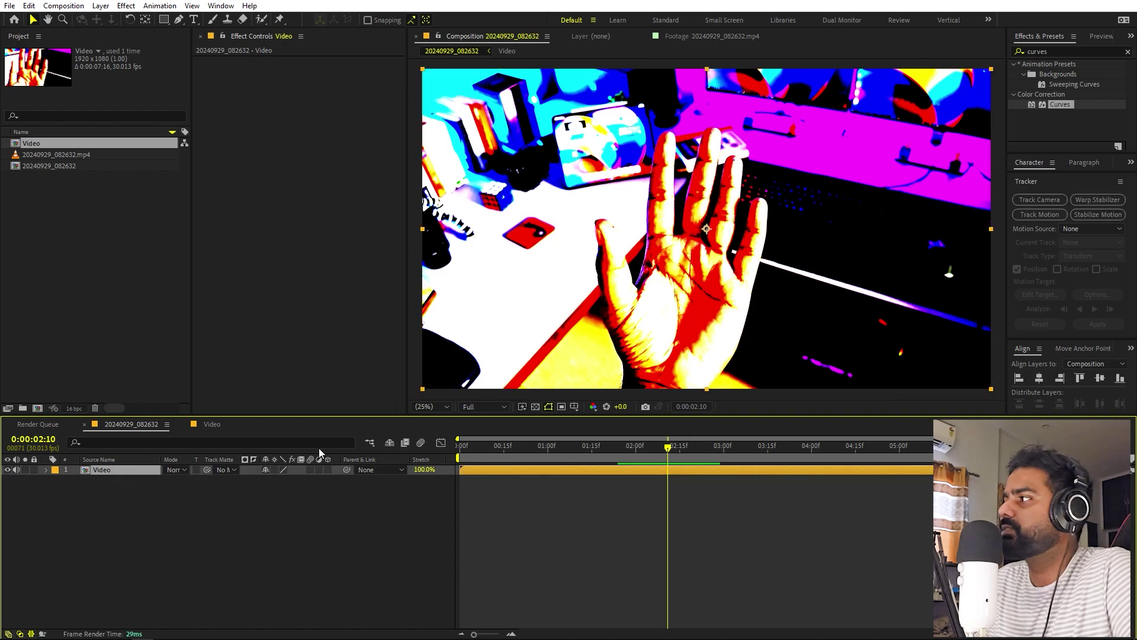
left_click(1051, 213)
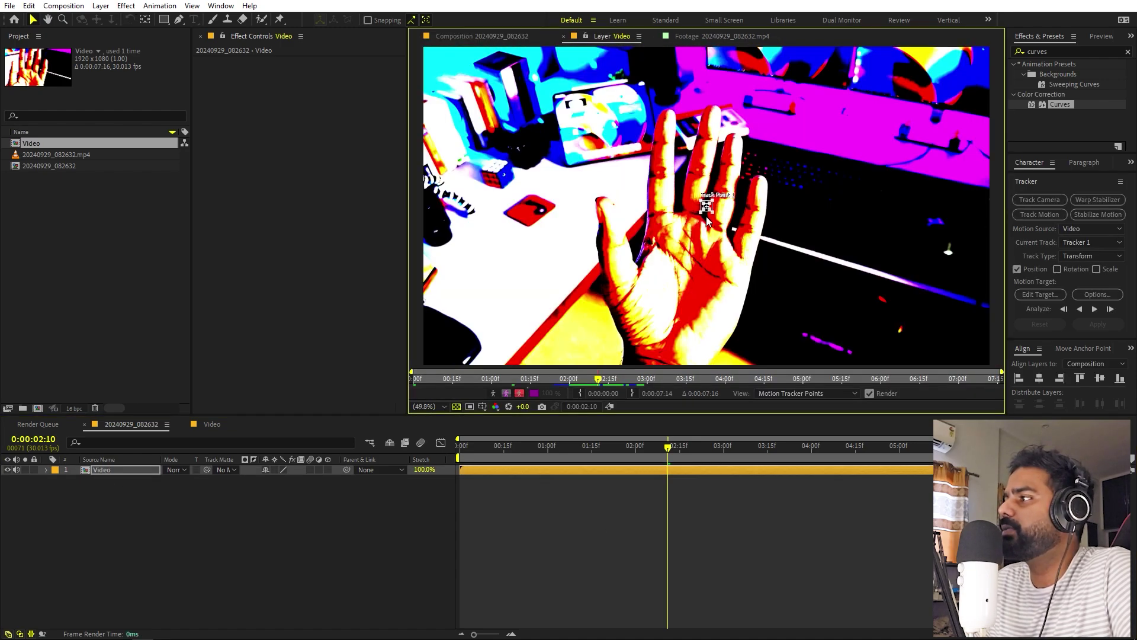
Return to the first frame and place Track Point 1 on the marker dot at the thumb tip.
scroll(718, 224, "up", 4)
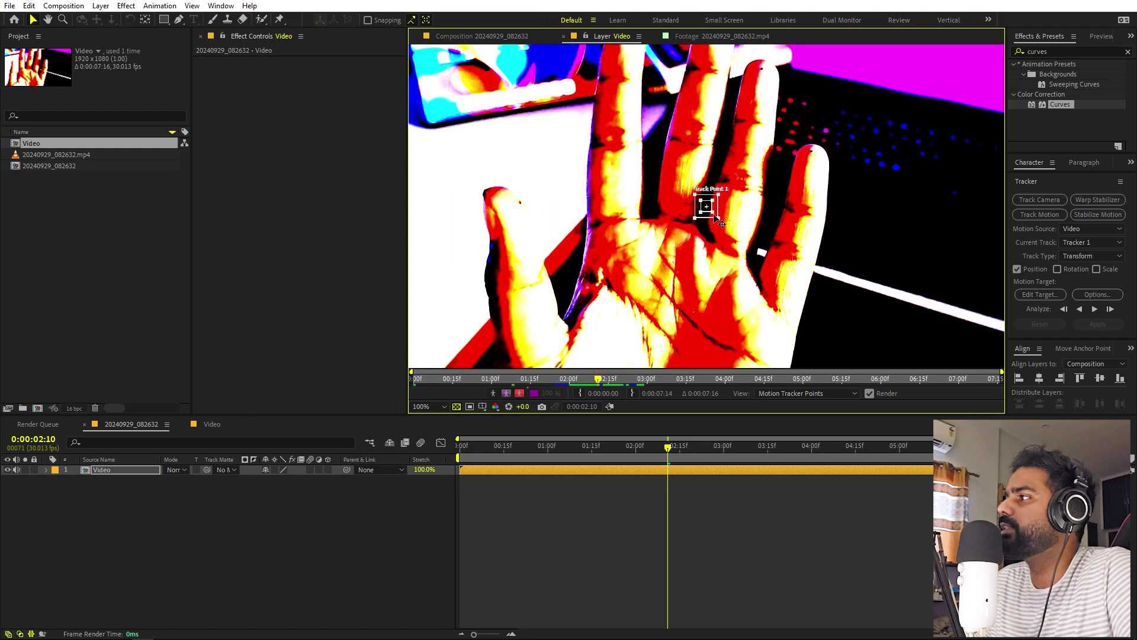
left_click_drag(638, 462, 392, 461)
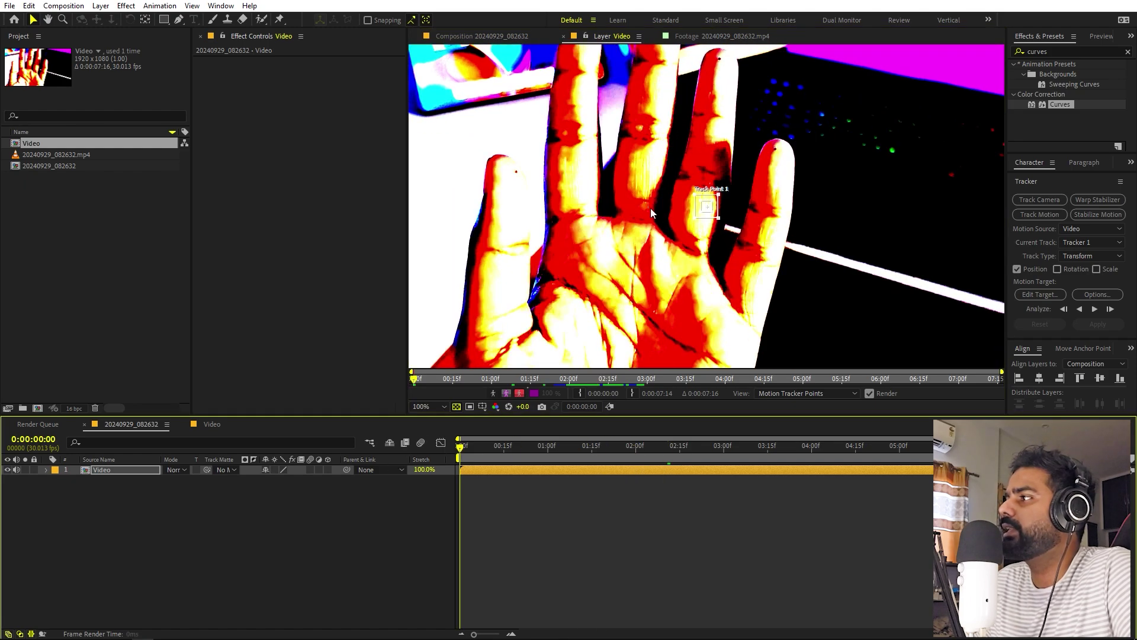
key("h")
left_click_drag(579, 121, 632, 215)
key("v")
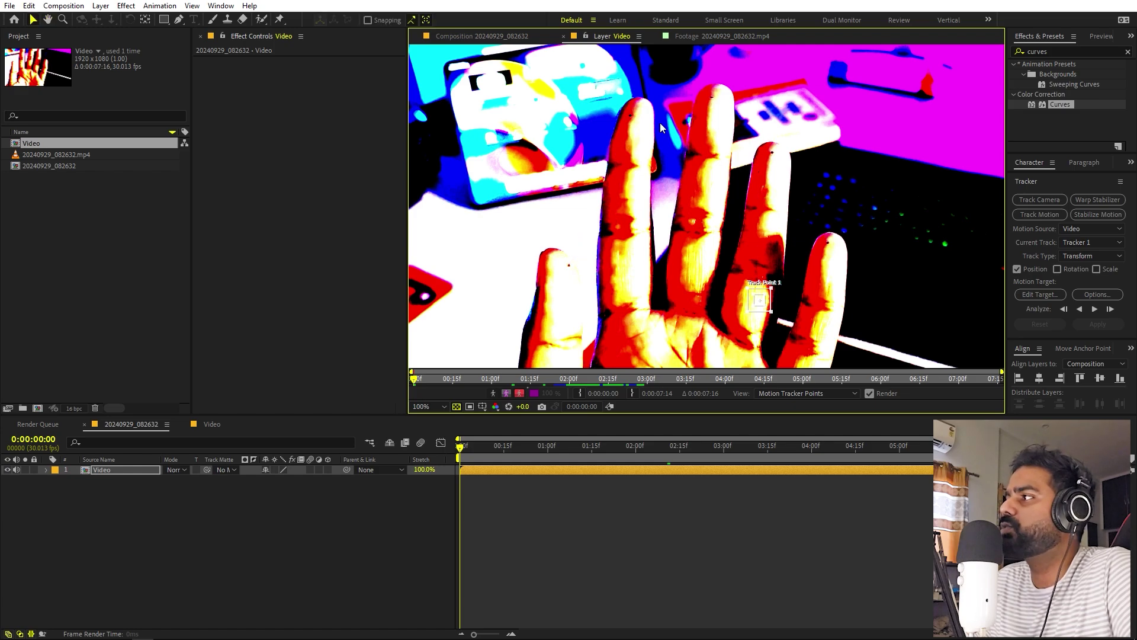
scroll(680, 293, "up", 1)
key("h")
left_click_drag(541, 270, 837, 255)
key("v")
left_click_drag(944, 236, 543, 128)
key("period")
key("v")
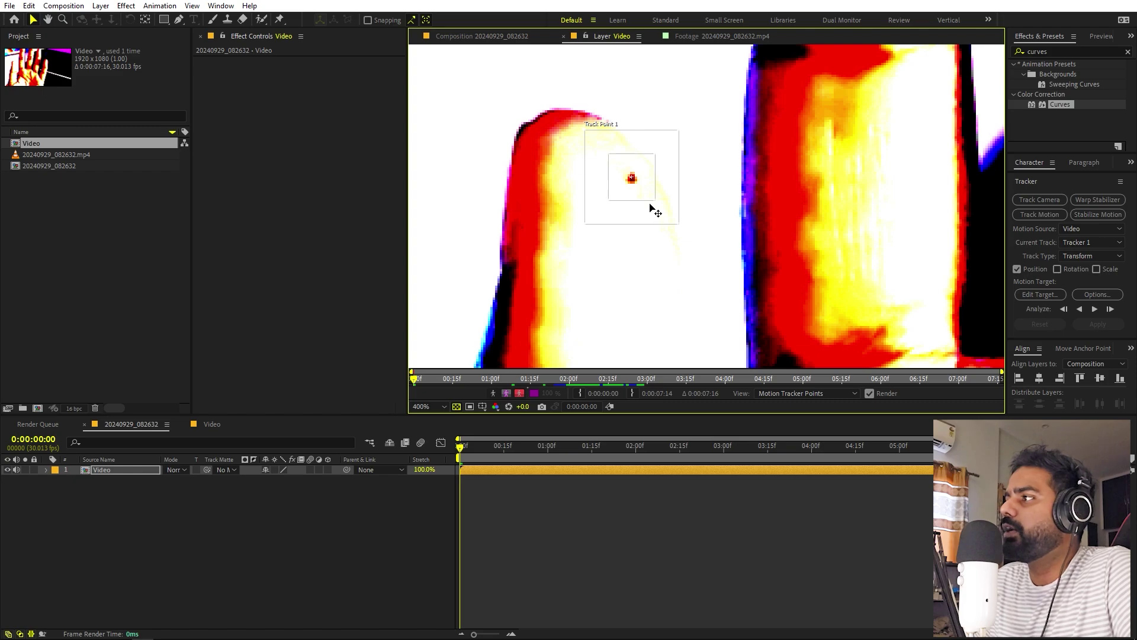
Try to analyze the thumb track forward, check its path against the dot, and return to the first frame.
left_click(1095, 309)
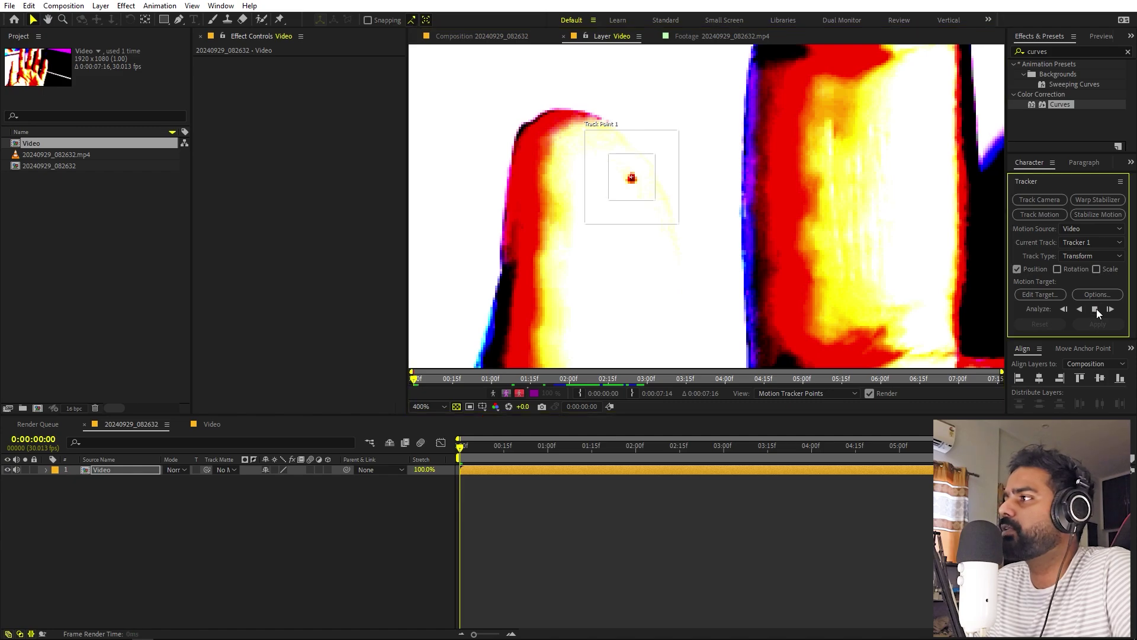
left_click(1095, 308)
scroll(672, 292, "down", 4)
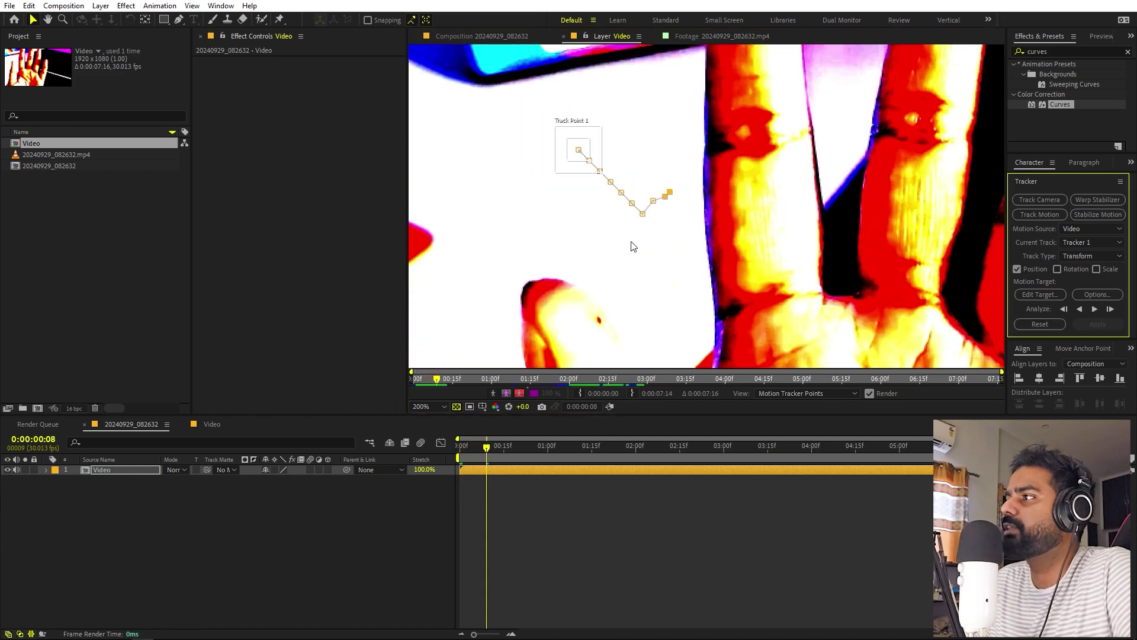
scroll(678, 193, "up", 1)
key("v")
left_click_drag(713, 294, 633, 150)
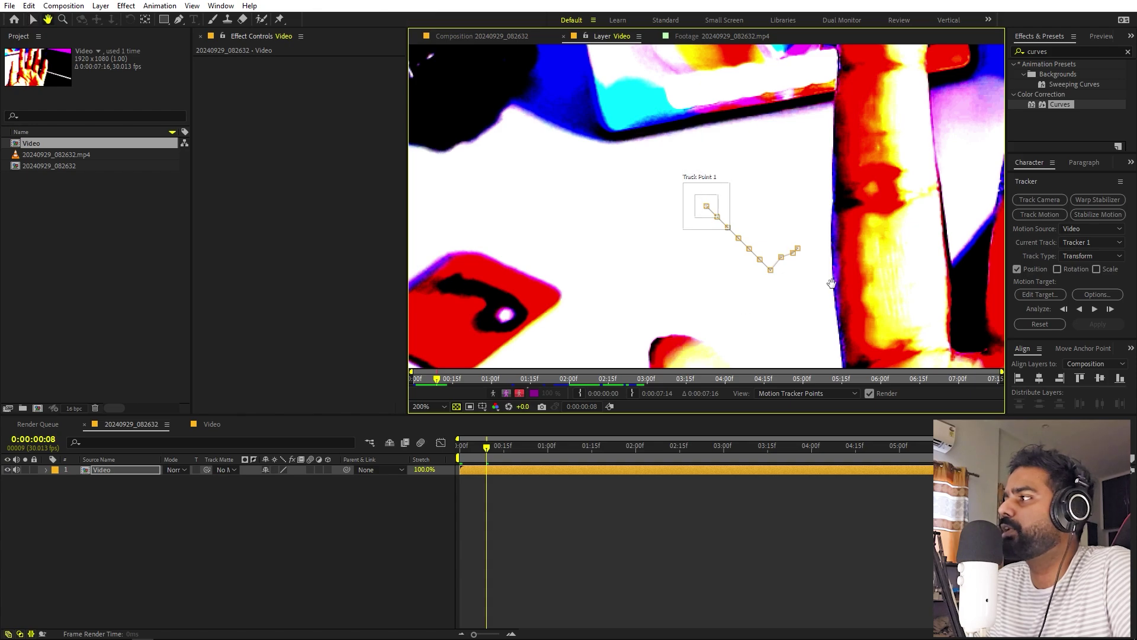
left_click_drag(835, 287, 792, 168)
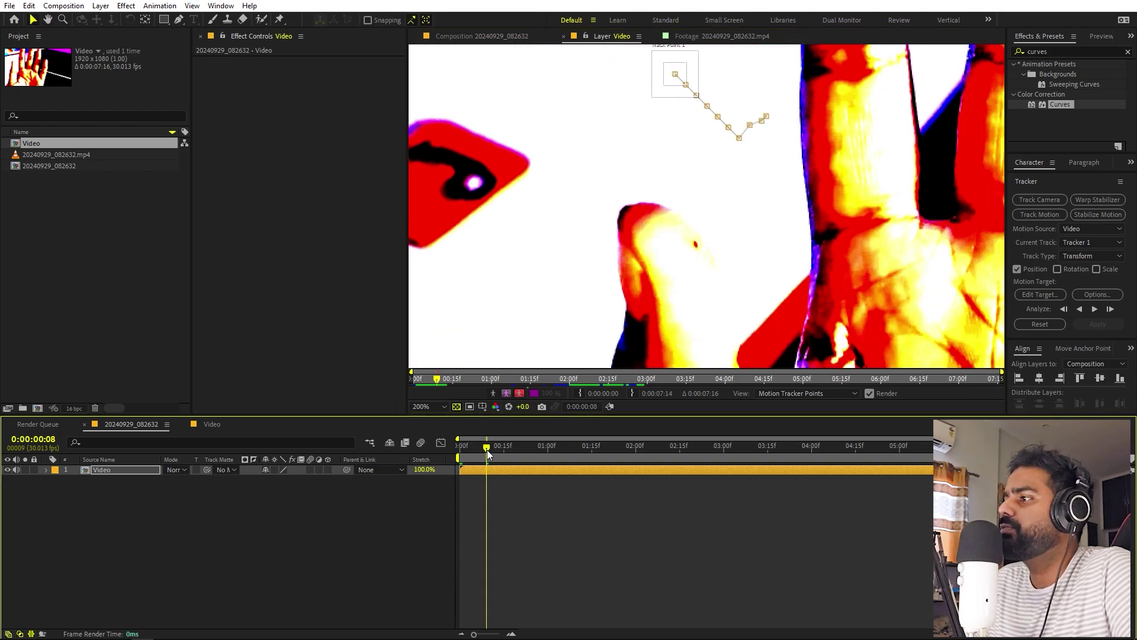
left_click_drag(487, 449, 459, 449)
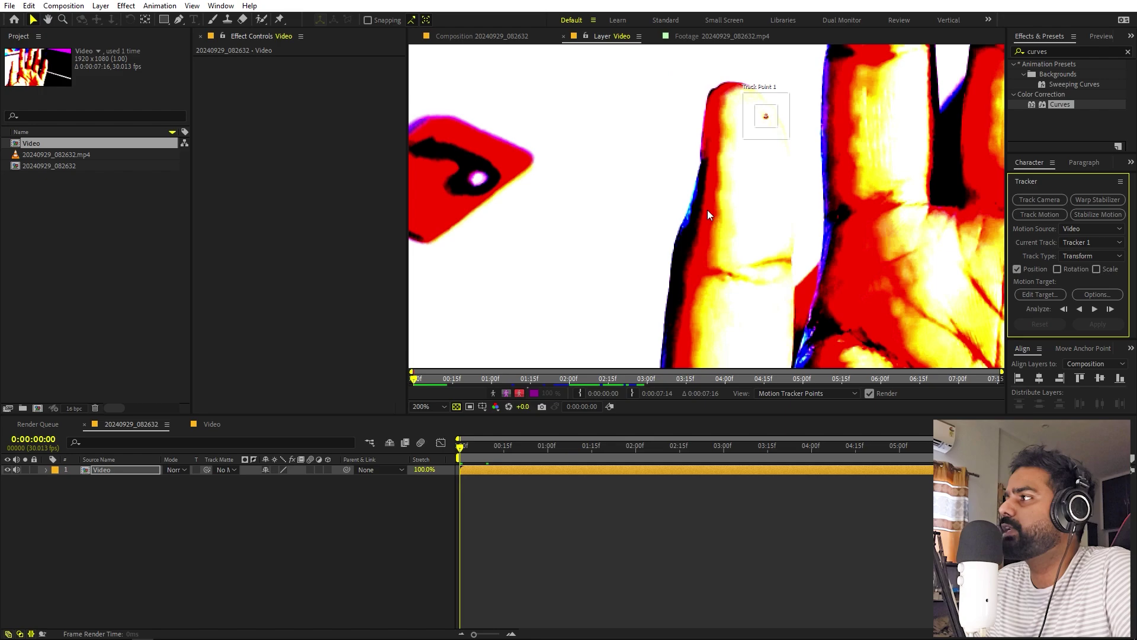
Enlarge the search region and feature region of Track Point 1 so they surround the thumb tip.
scroll(794, 155, "up", 2)
scroll(795, 155, "down", 2)
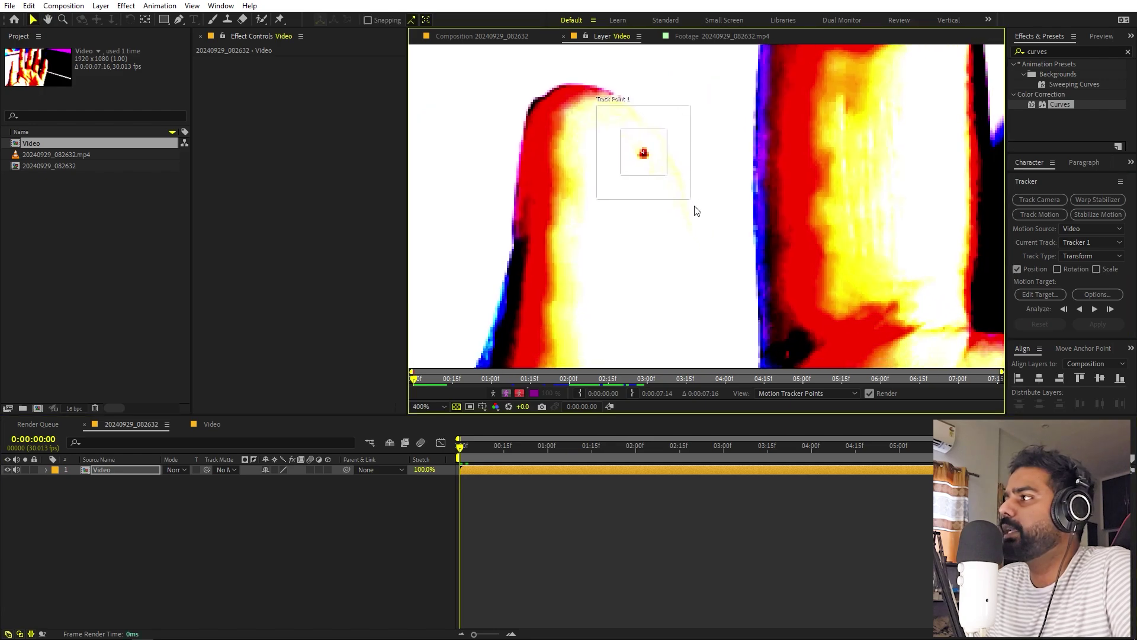
left_click_drag(692, 202, 747, 261)
left_click_drag(668, 180, 723, 234)
key("comma")
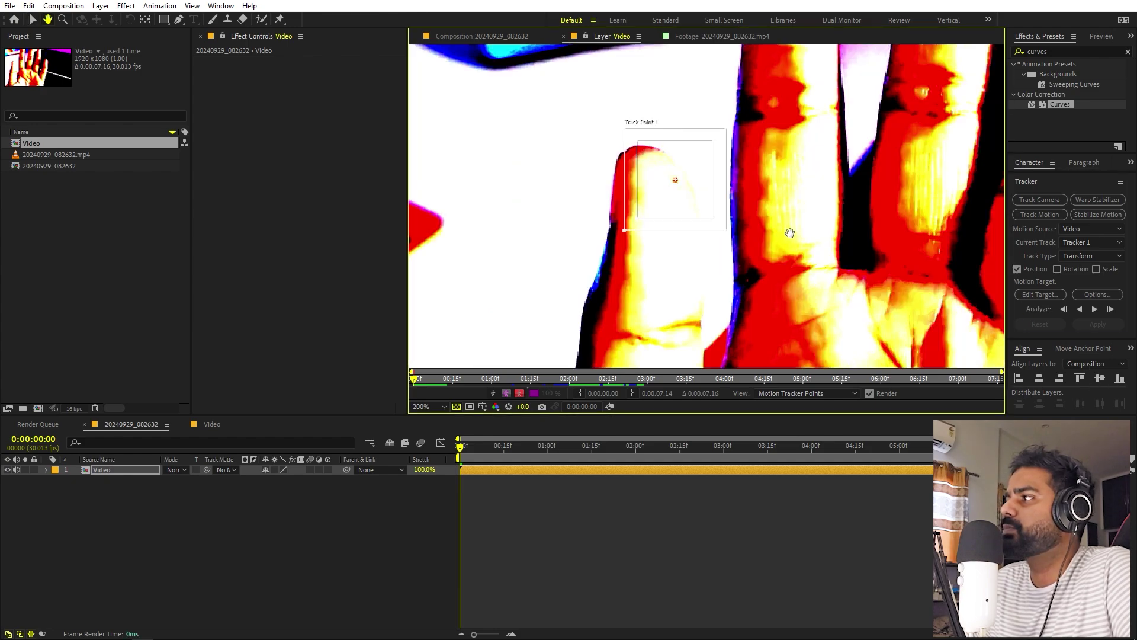
scroll(790, 231, "down", 2)
Try to analyze the thumb track forward with the enlarged regions and go back to the first frame.
left_click(1094, 309)
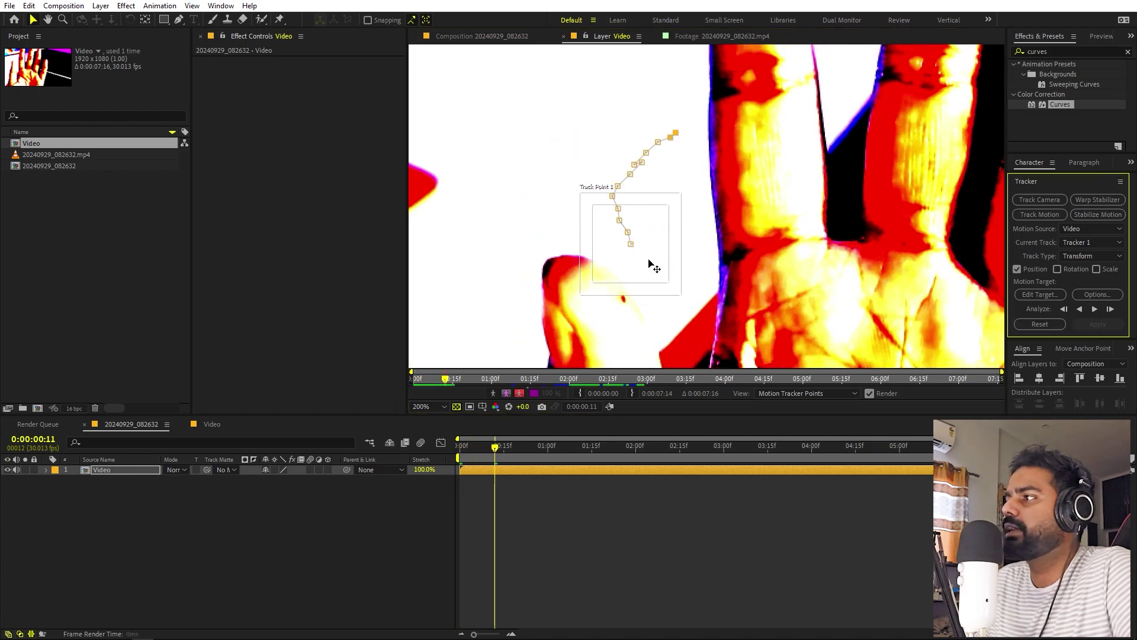
left_click(649, 265)
key("Home")
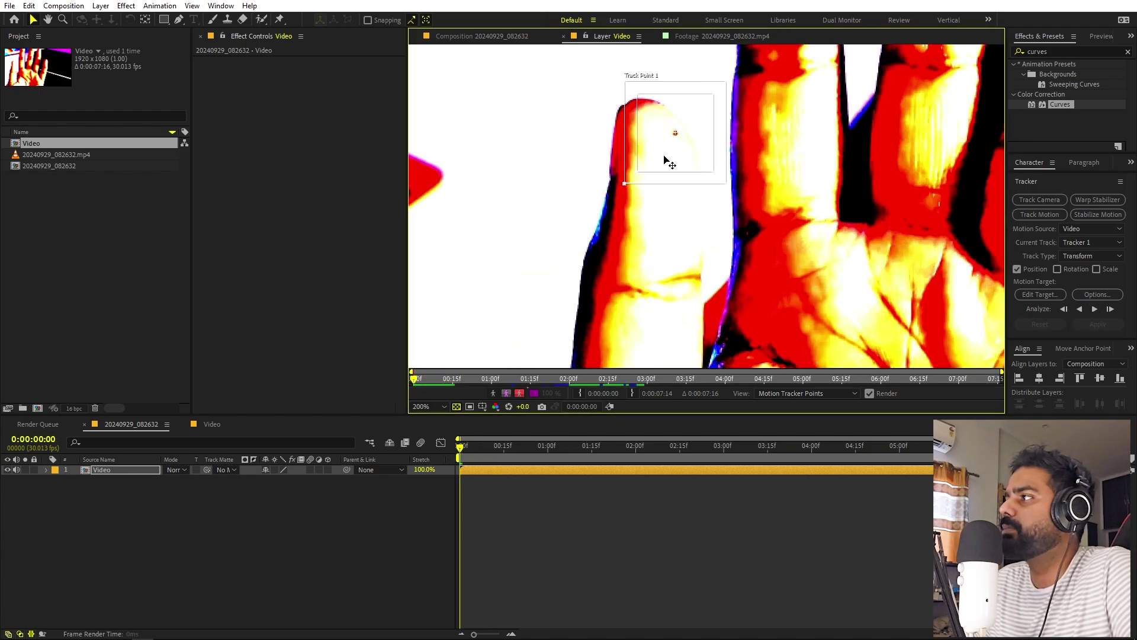
Fine-tune the feature region of Track Point 1 around the thumb dot, making it slightly narrower on the first frame.
left_click_drag(651, 172, 681, 244)
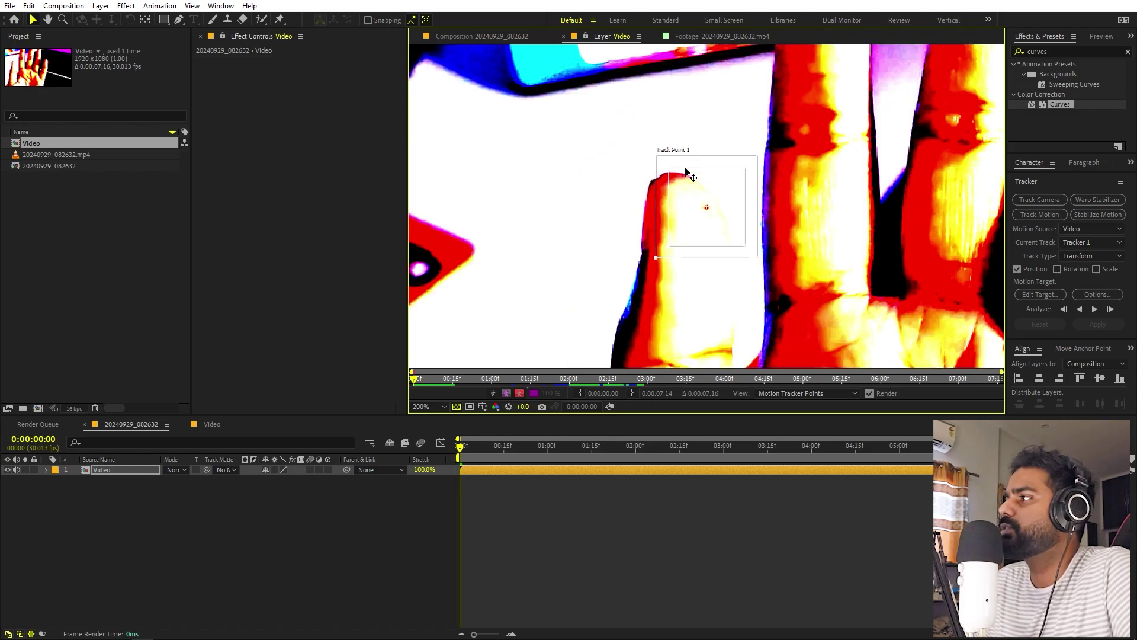
scroll(699, 211, "up", 2)
left_click_drag(703, 211, 680, 221)
key("v")
scroll(680, 221, "down", 2)
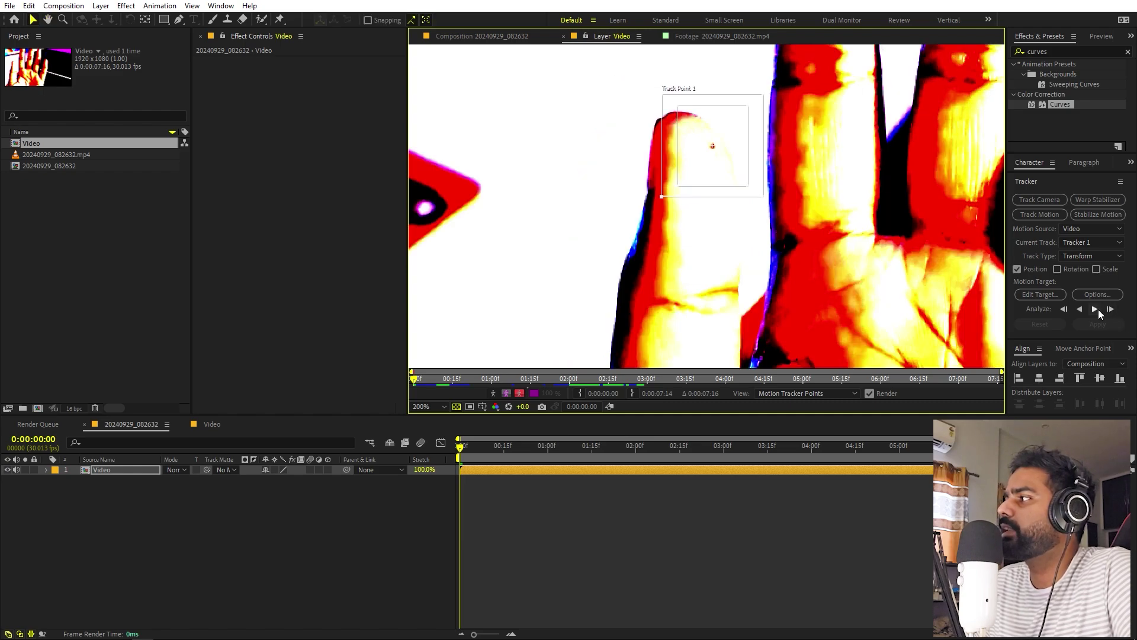
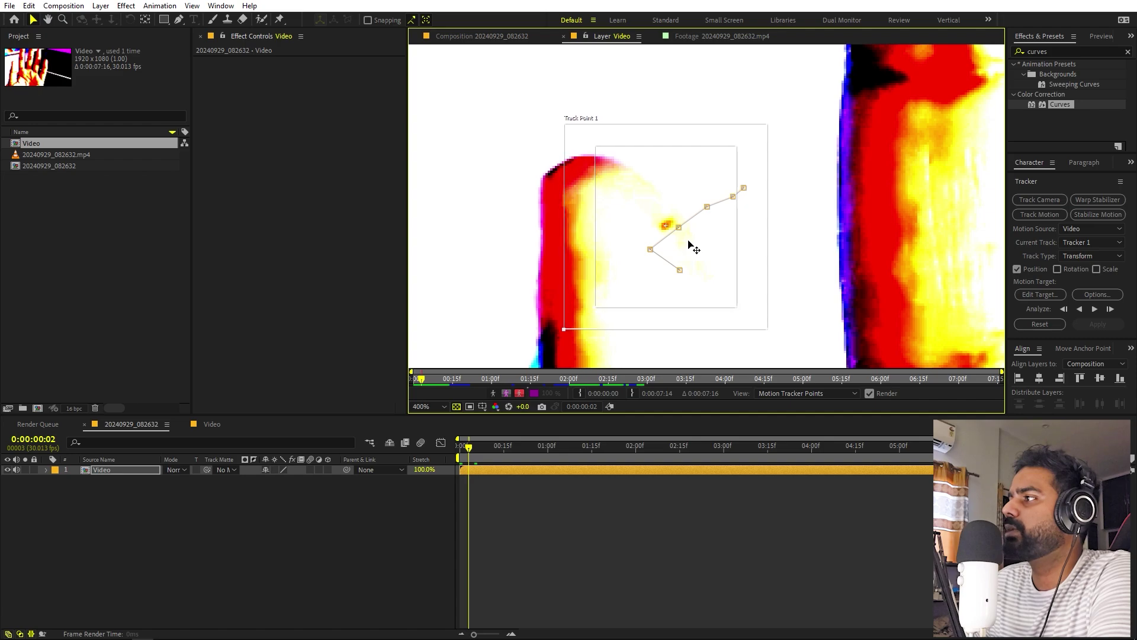
Advance frame by frame from 0:00:00:03 to 0:00:00:05, moving Track Point 1 back onto the thumb dot where it is off.
key("Page_Down")
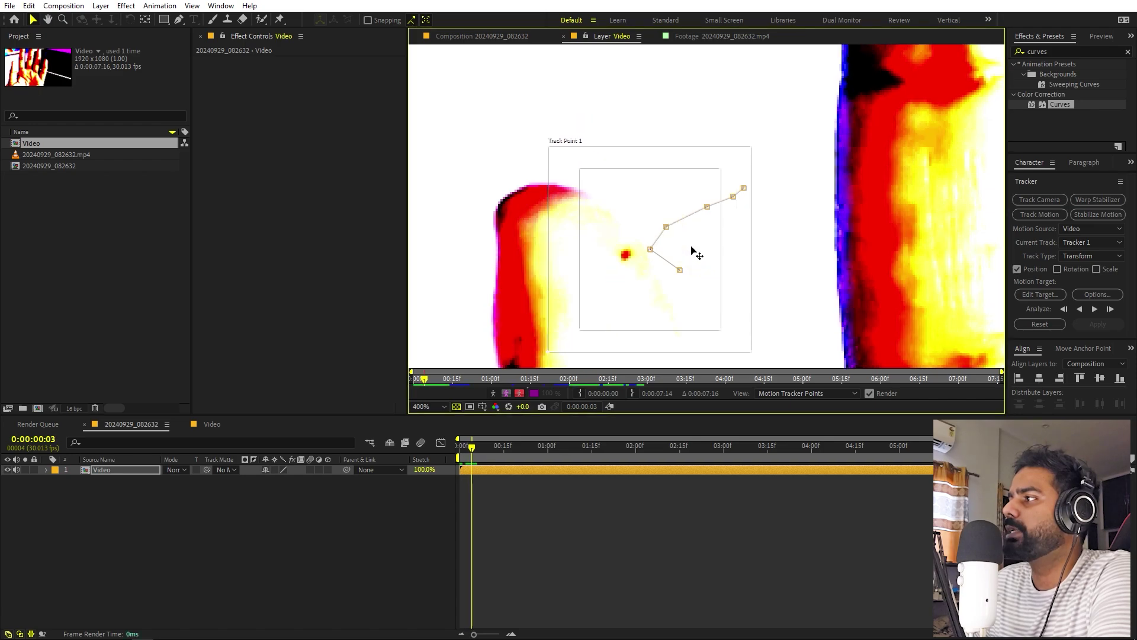
left_click_drag(691, 248, 607, 265)
key("Page_Down")
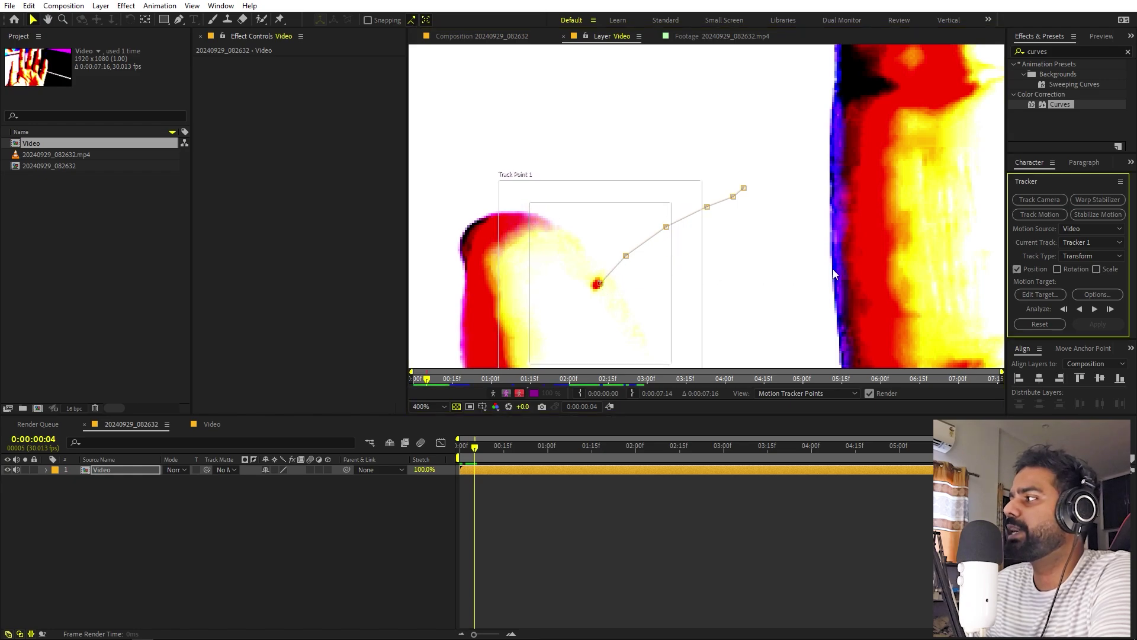
left_click(1110, 309)
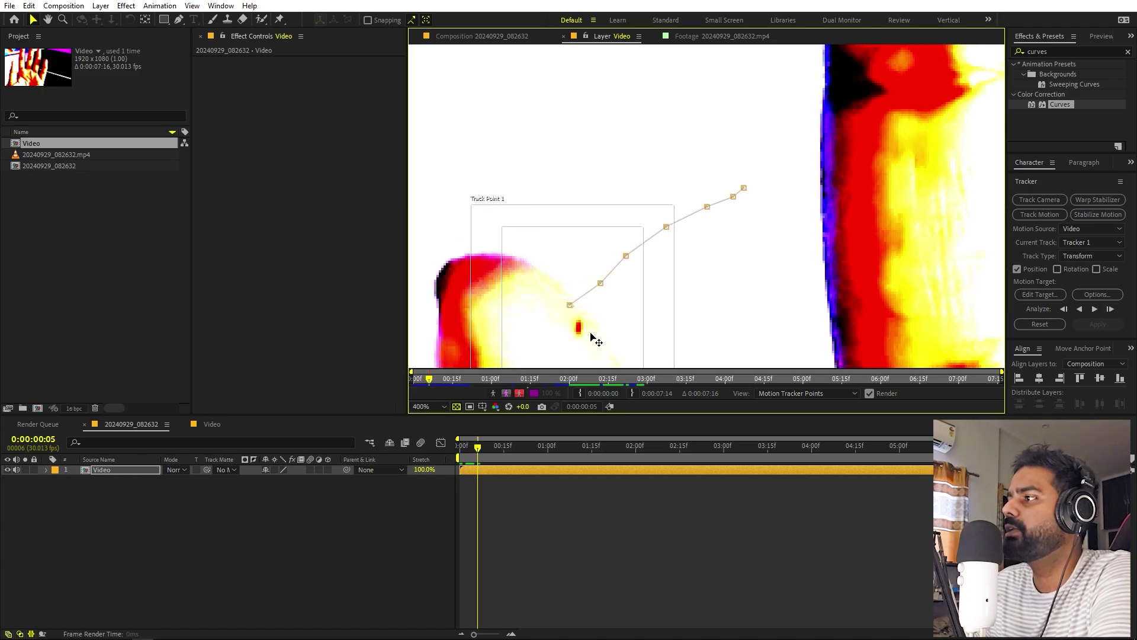
left_click_drag(592, 337, 601, 355)
Analyze one frame forward to 0:00:00:06 and recenter Track Point 1 on the thumb dot.
key("comma")
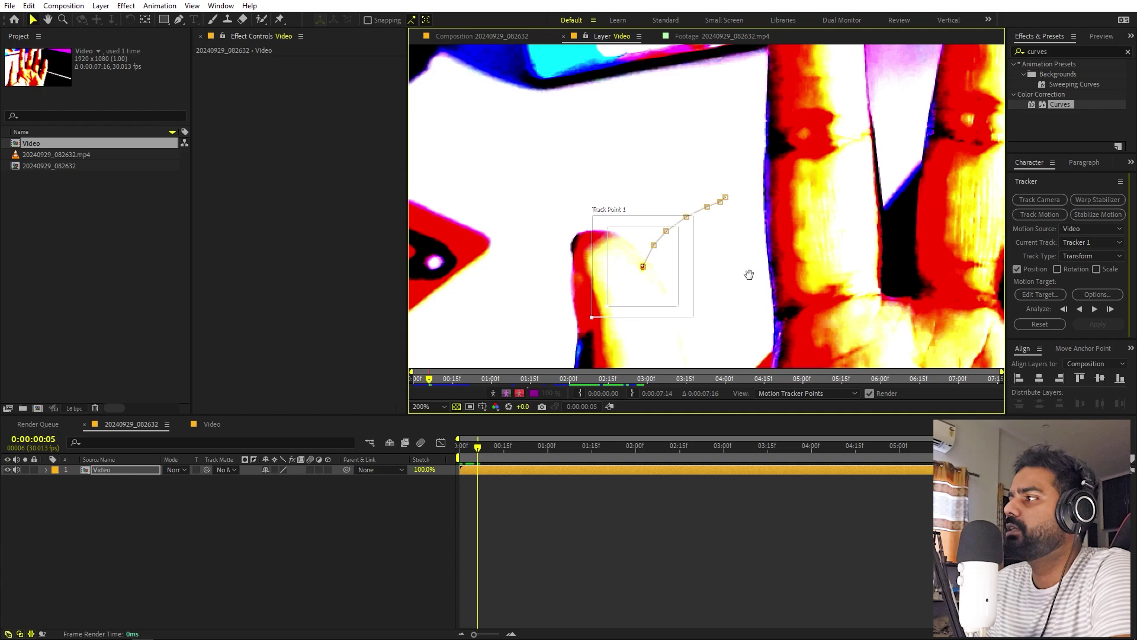
scroll(749, 274, "down", 4)
left_click(1115, 308)
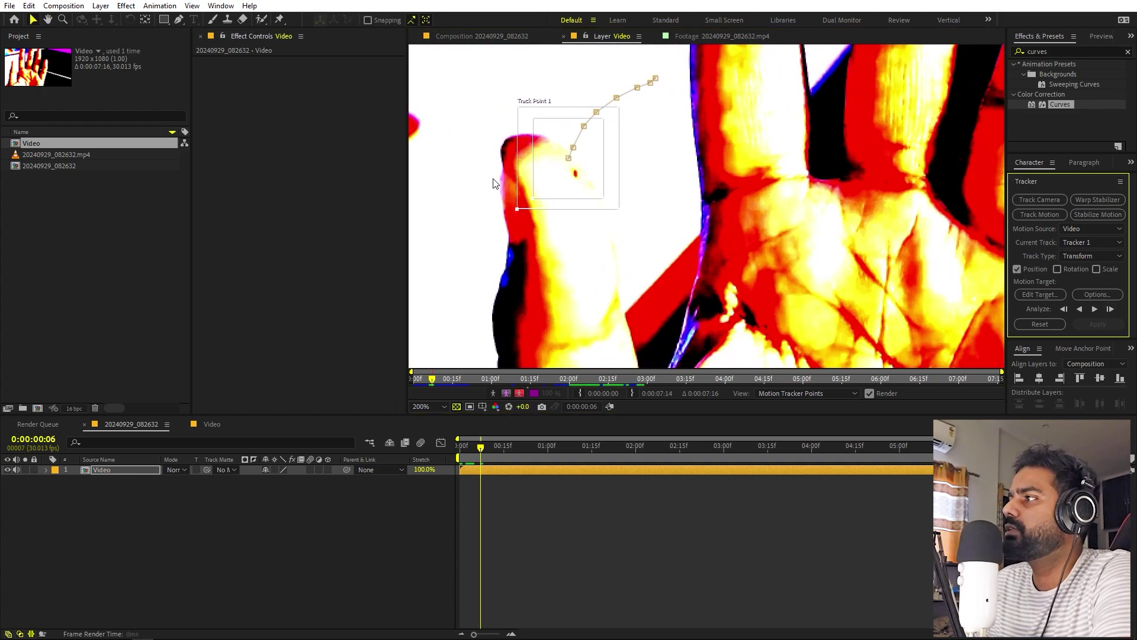
left_click_drag(587, 176, 593, 190)
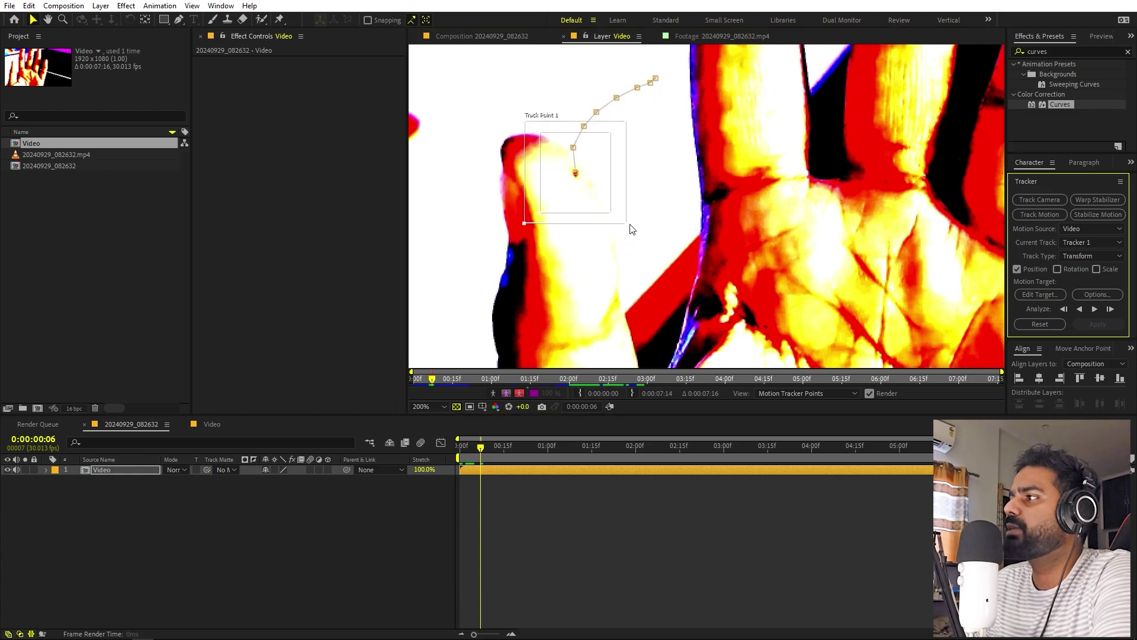
Enlarge the search and feature regions at 0:00:00:06 and analyze frame by frame up to 0:00:00:09.
mouse_move(631, 229)
left_mouse_down()
mouse_move(642, 243)
mouse_move(616, 219)
left_mouse_up()
left_click(1099, 294)
left_click(1111, 309)
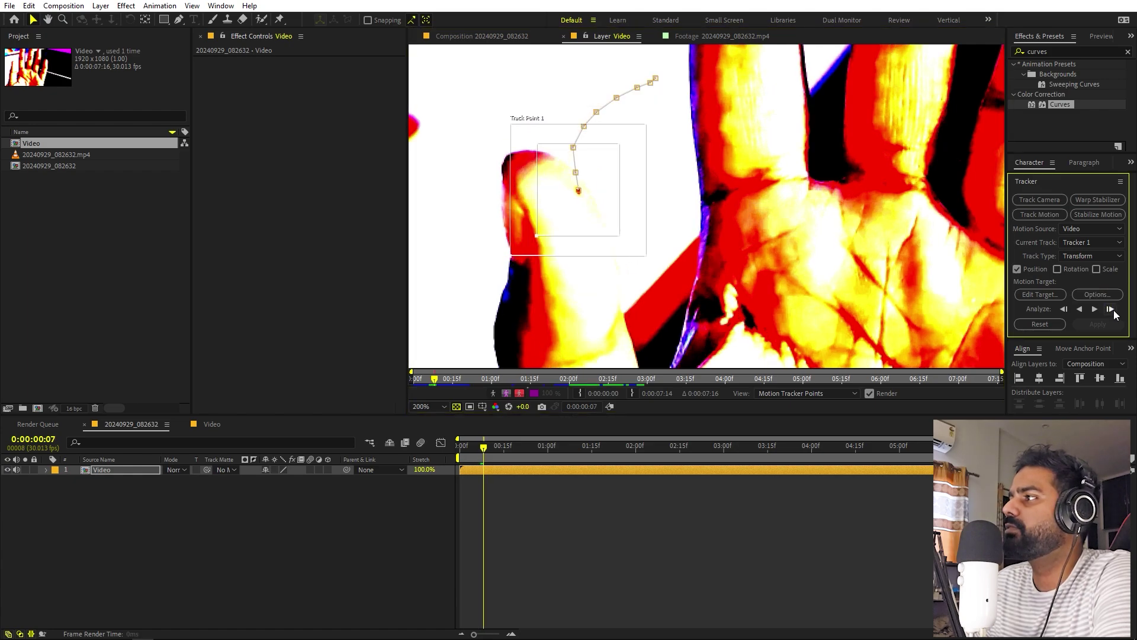
left_click(1111, 311)
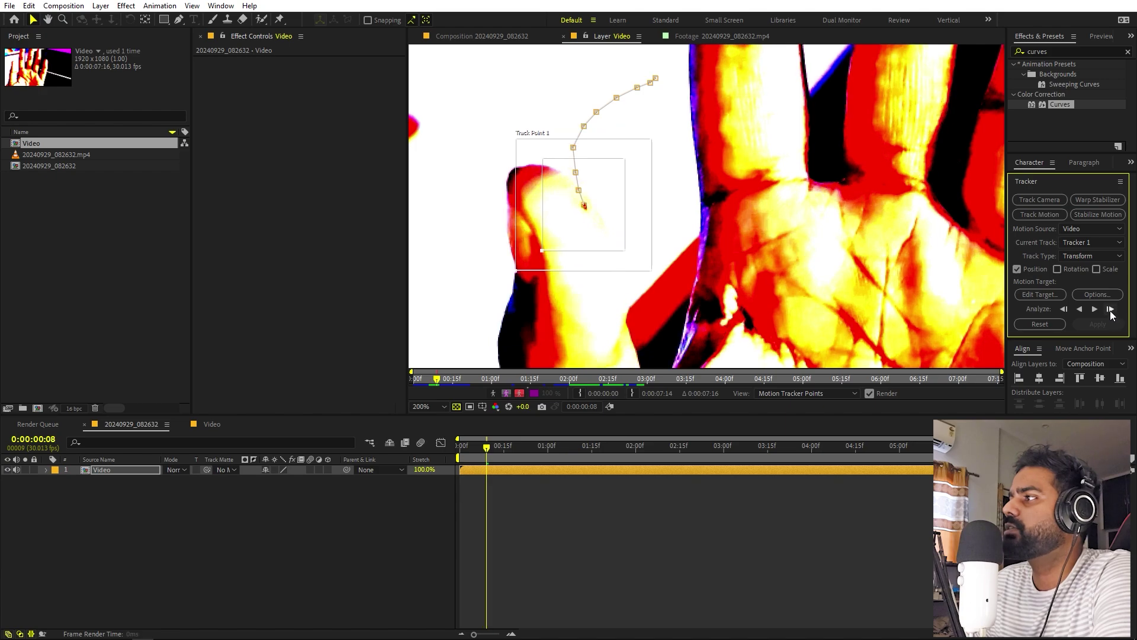
left_click(1111, 309)
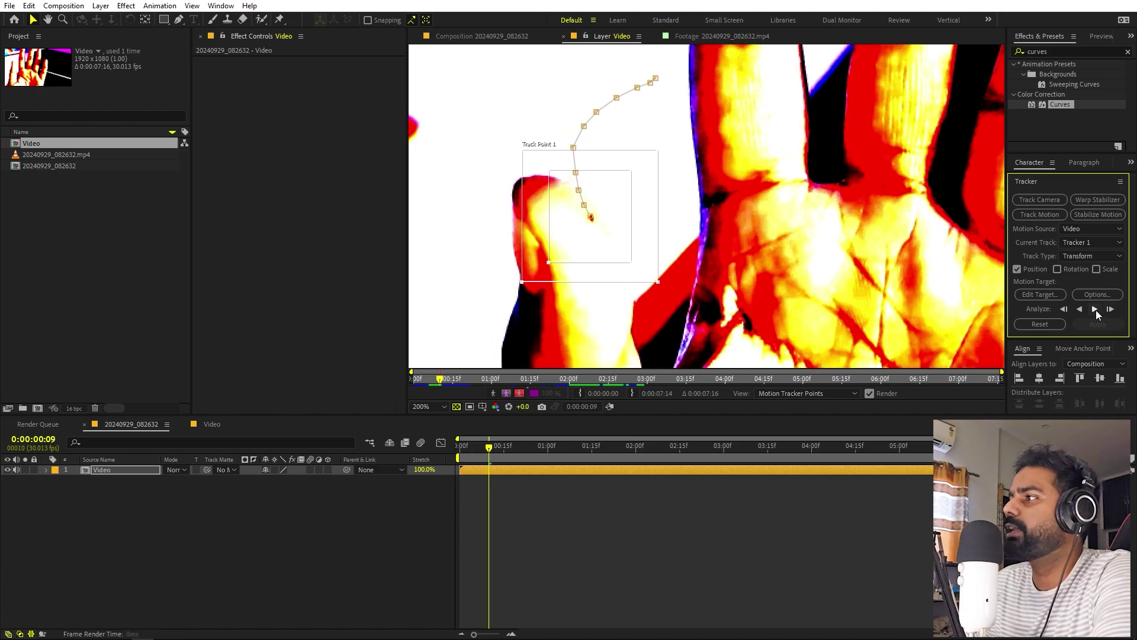
Analyze the thumb track continuously forward from 0:00:00:09, pausing at 0:00:00:20 and continuing to 0:00:01:12.
left_click(1095, 309)
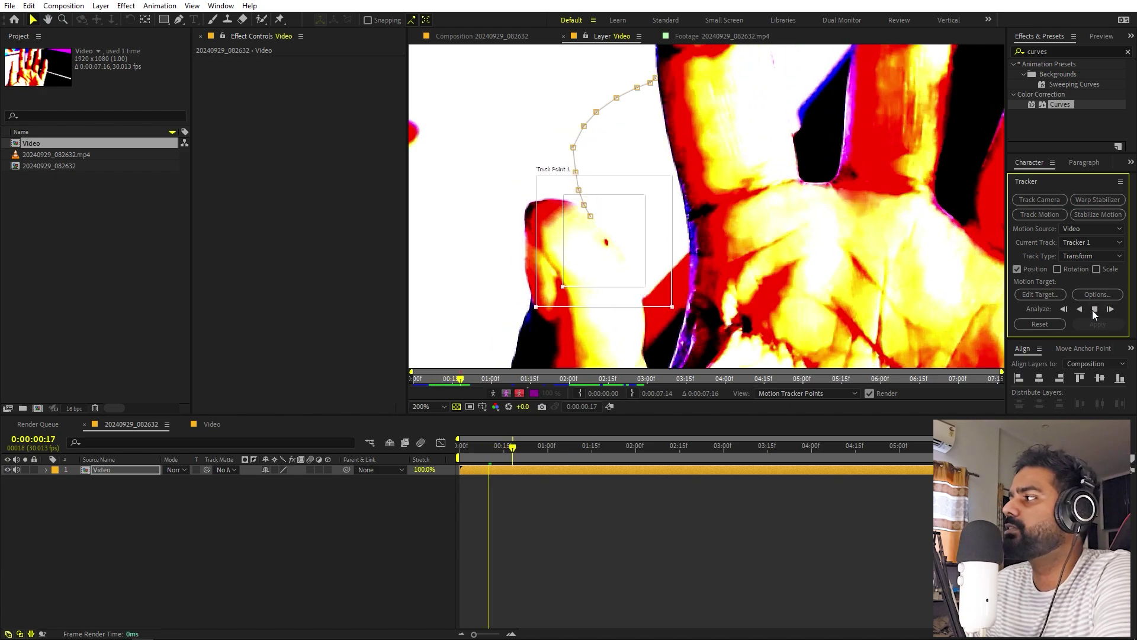
left_click(1093, 309)
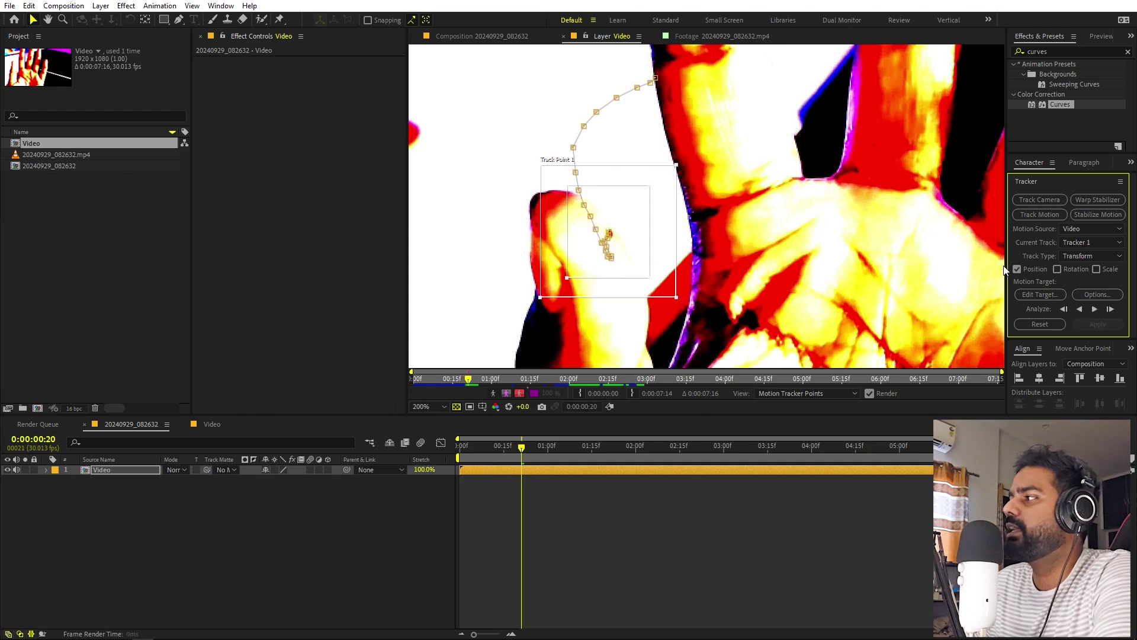
left_click(1095, 308)
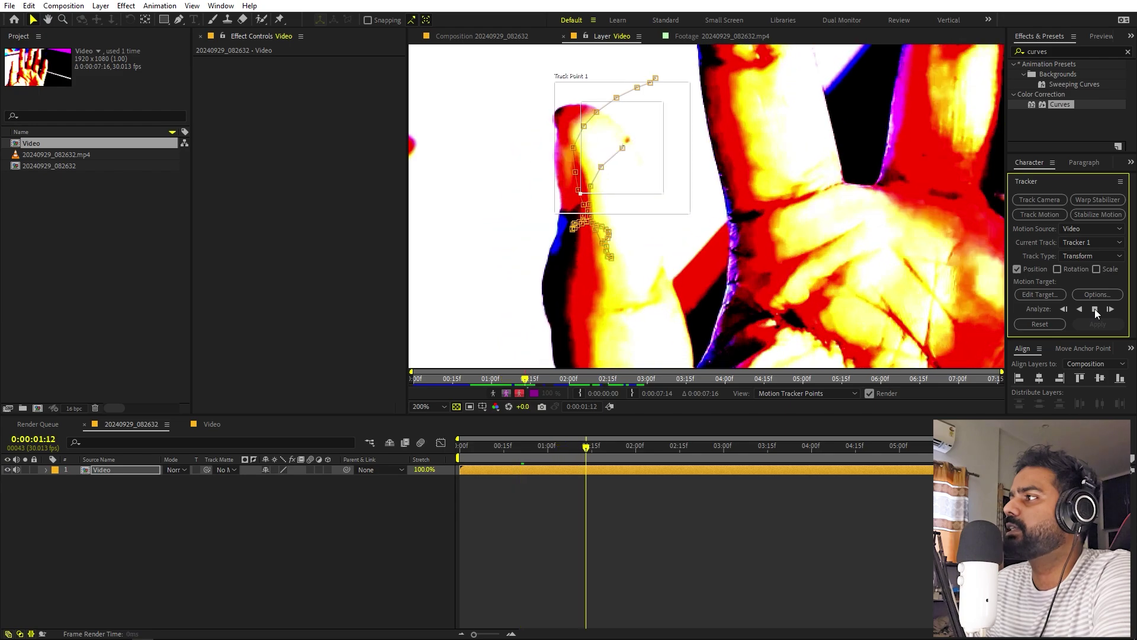
Analyze one frame forward to 0:00:01:13 and reposition Track Point 1 exactly on the thumb dot.
scroll(675, 162, "up", 2)
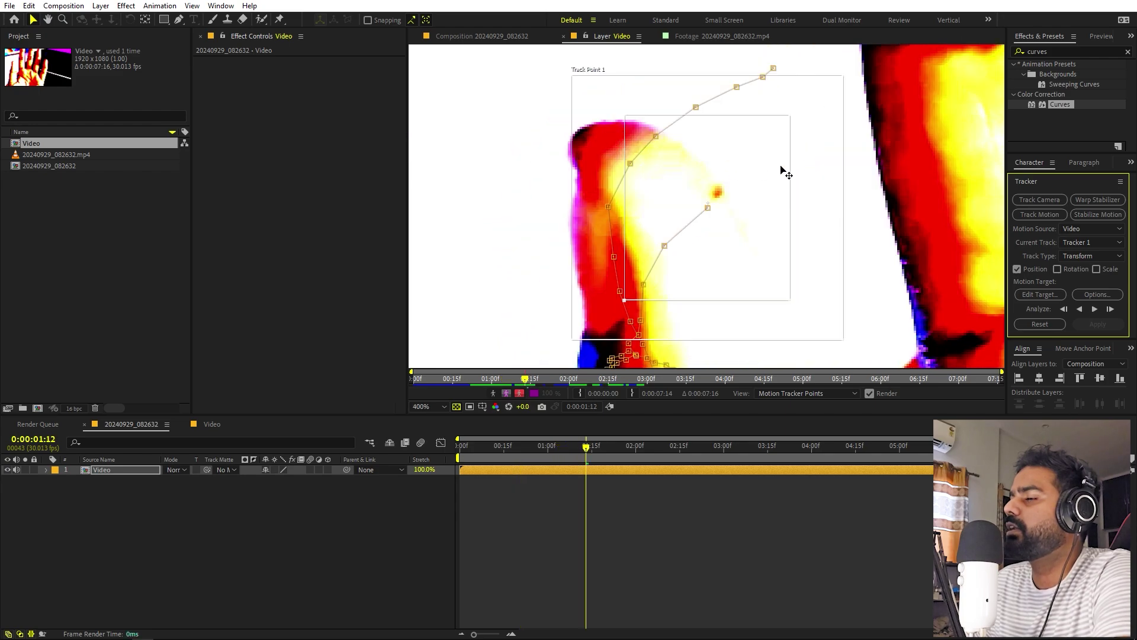
key("space")
left_click_drag(915, 190, 788, 178)
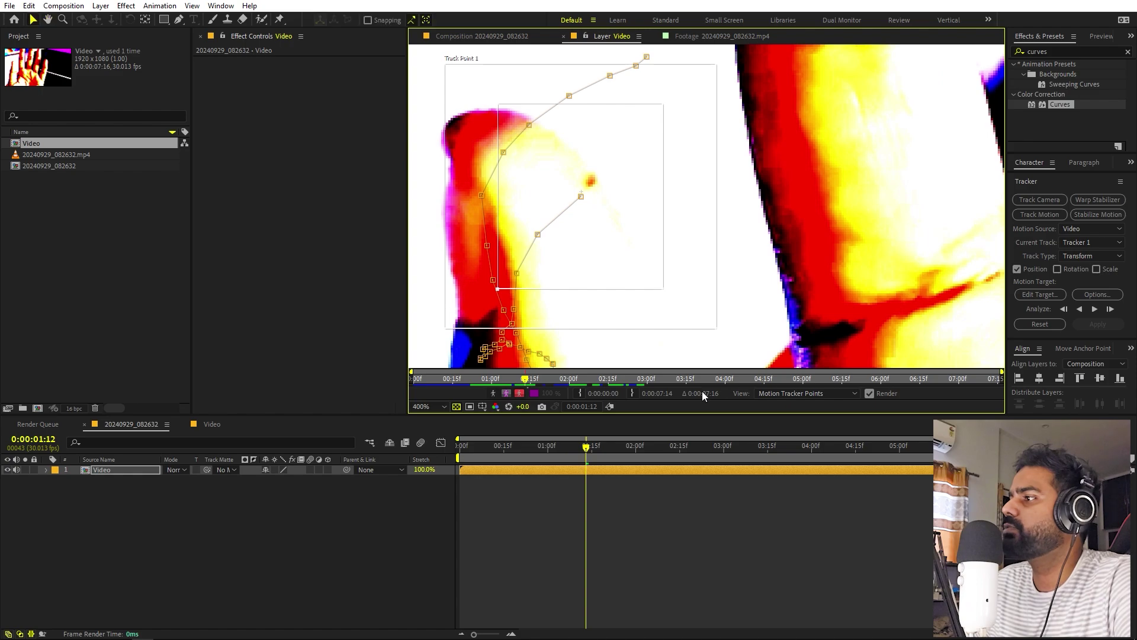
left_click(1110, 309)
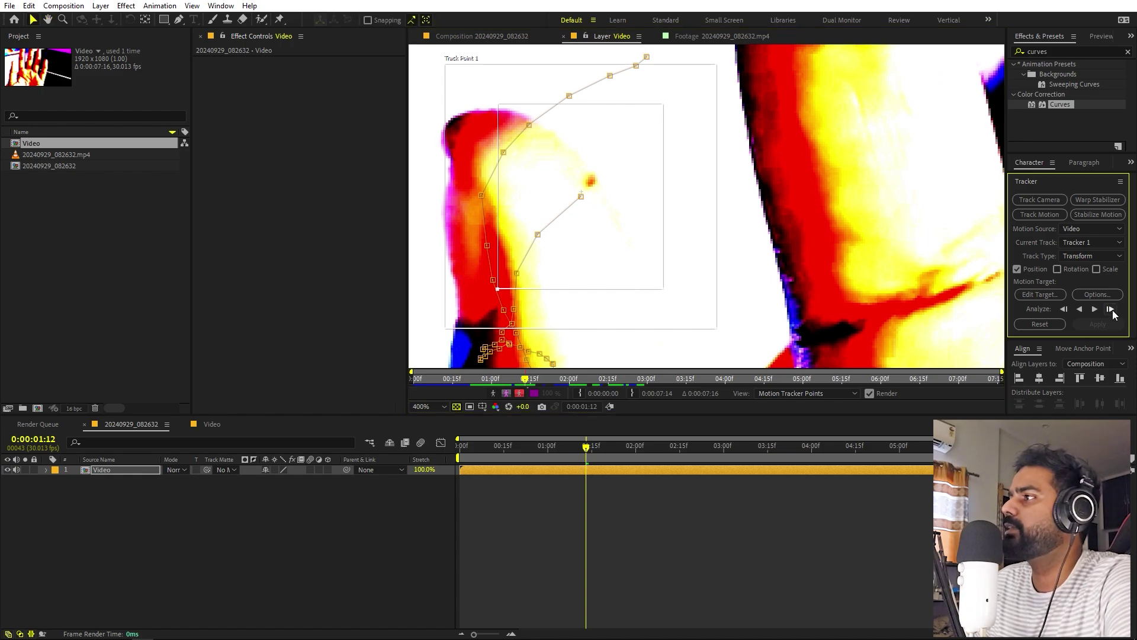
left_click_drag(671, 190, 683, 179)
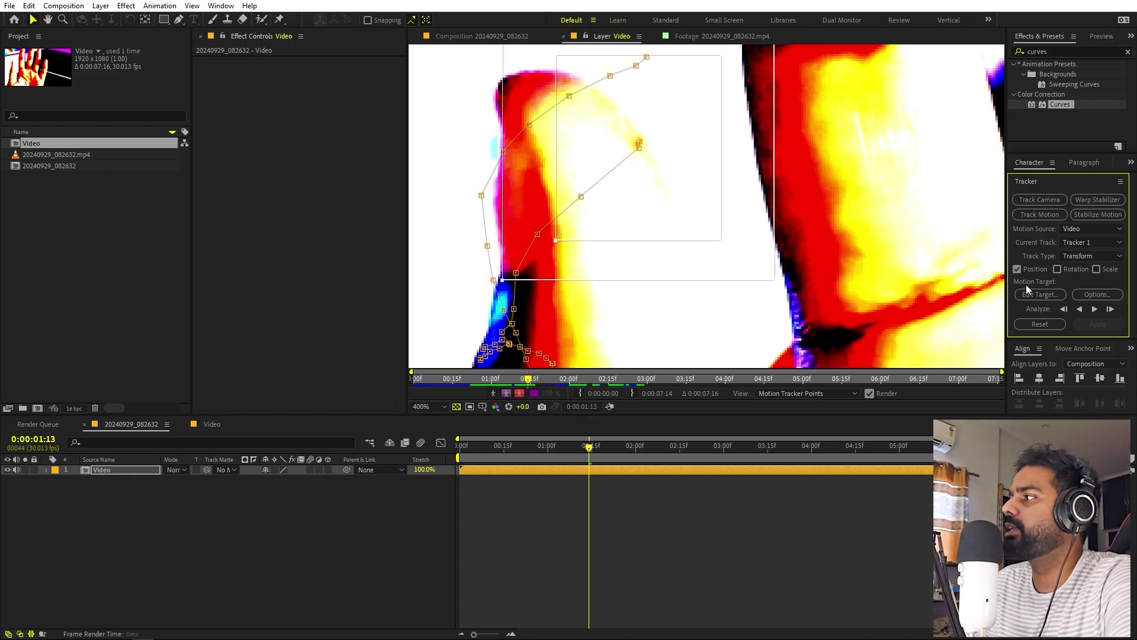
Analyze single frames to 0:00:01:14 and 0:00:01:15, correcting Track Point 1 onto the thumb dot at 0:00:01:14.
left_click(1110, 309)
left_click_drag(672, 139, 663, 140)
scroll(673, 152, "down", 4)
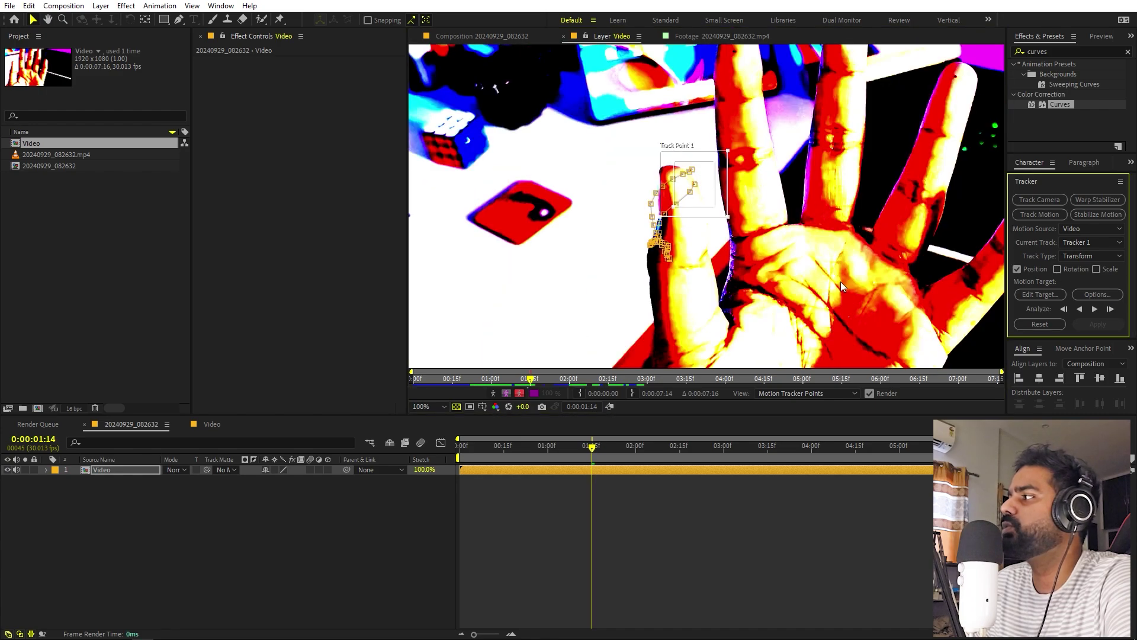
left_click_drag(808, 214, 734, 227)
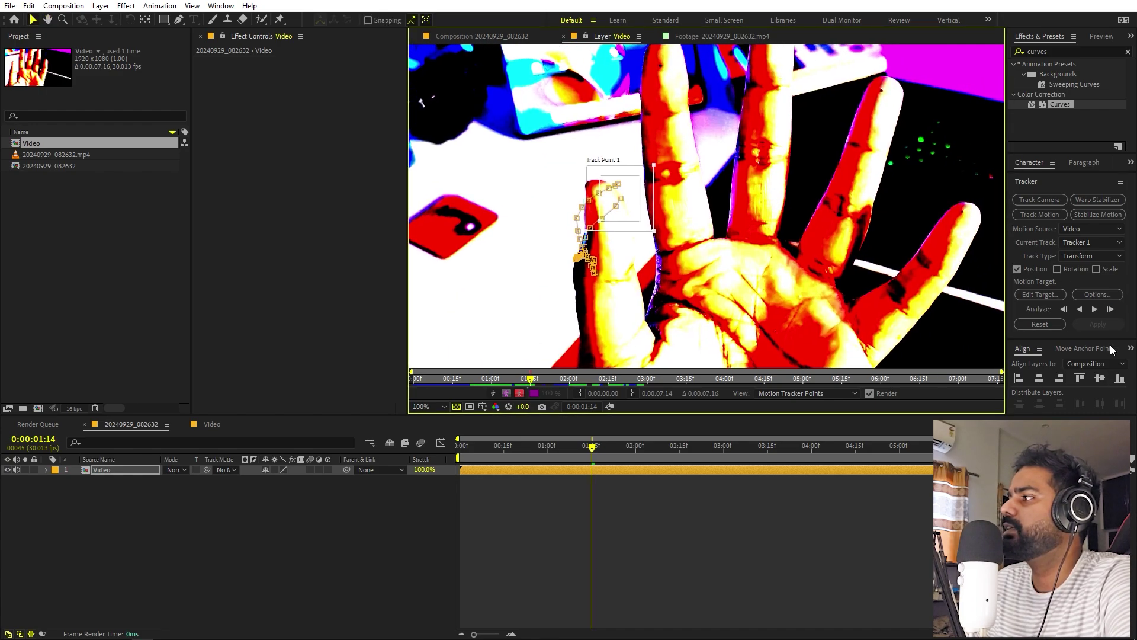
left_click(1111, 309)
scroll(610, 192, "up", 2)
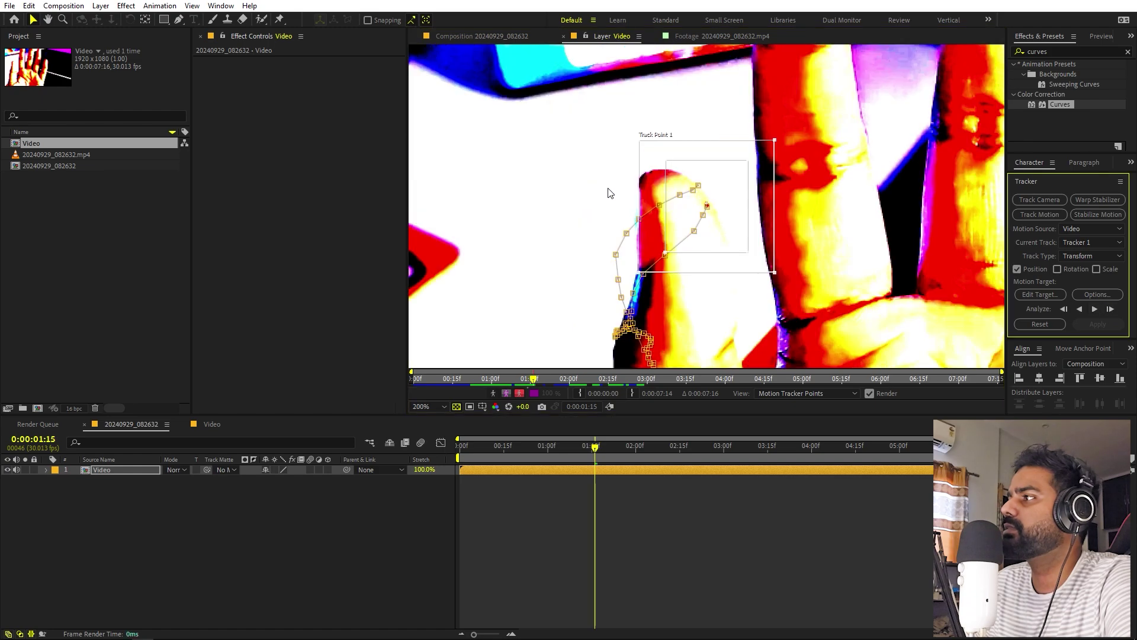
Analyze single frames to 0:00:01:16 and 0:00:01:17, nudging Track Point 1 onto the thumb dot at 0:00:01:17.
left_click(1111, 309)
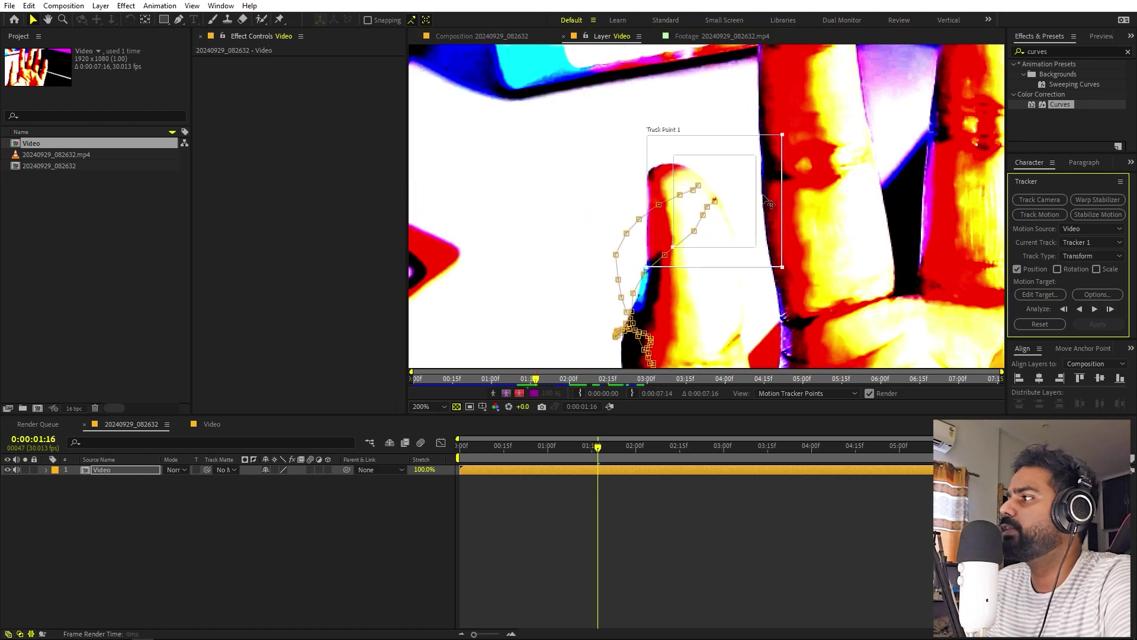
scroll(760, 211, "up", 2)
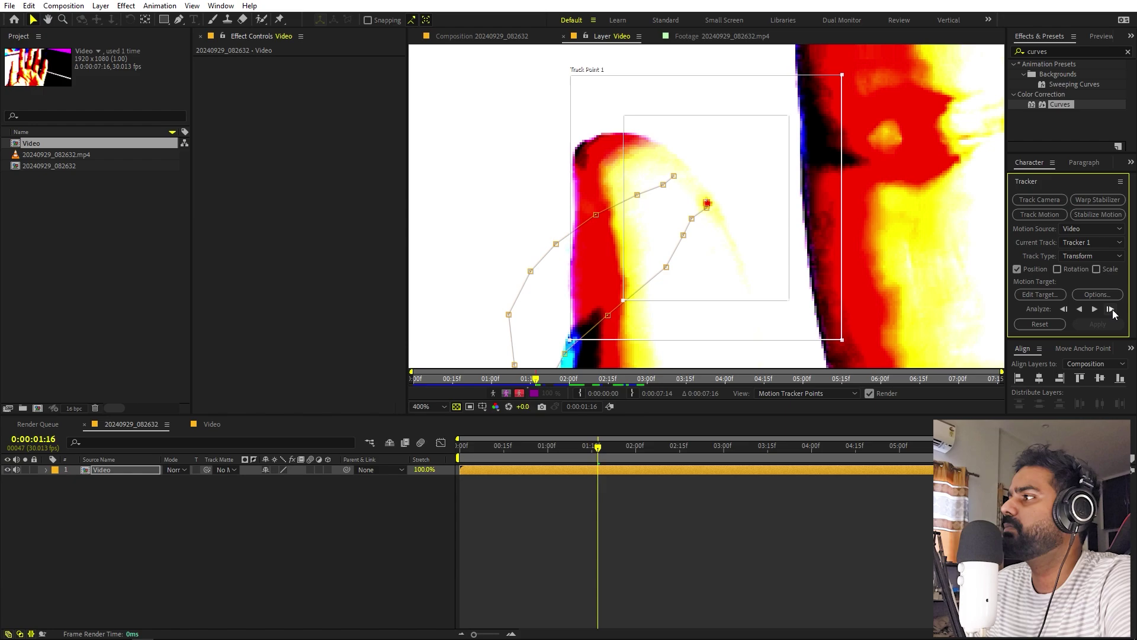
left_click(1111, 308)
scroll(742, 224, "down", 4)
scroll(741, 223, "up", 2)
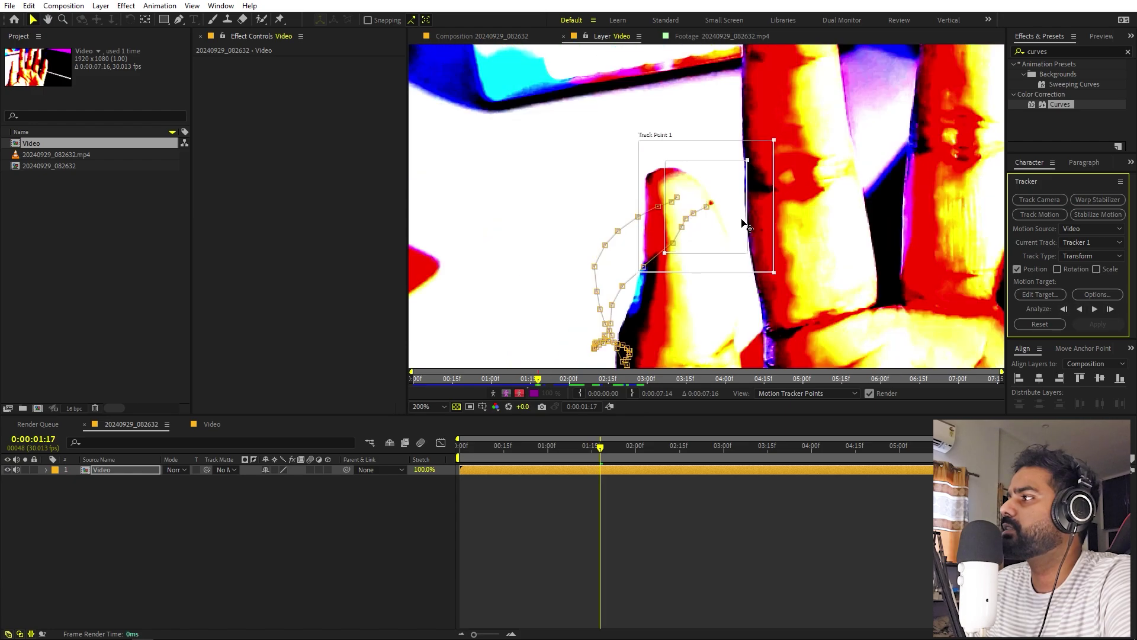
left_click_drag(741, 225, 743, 225)
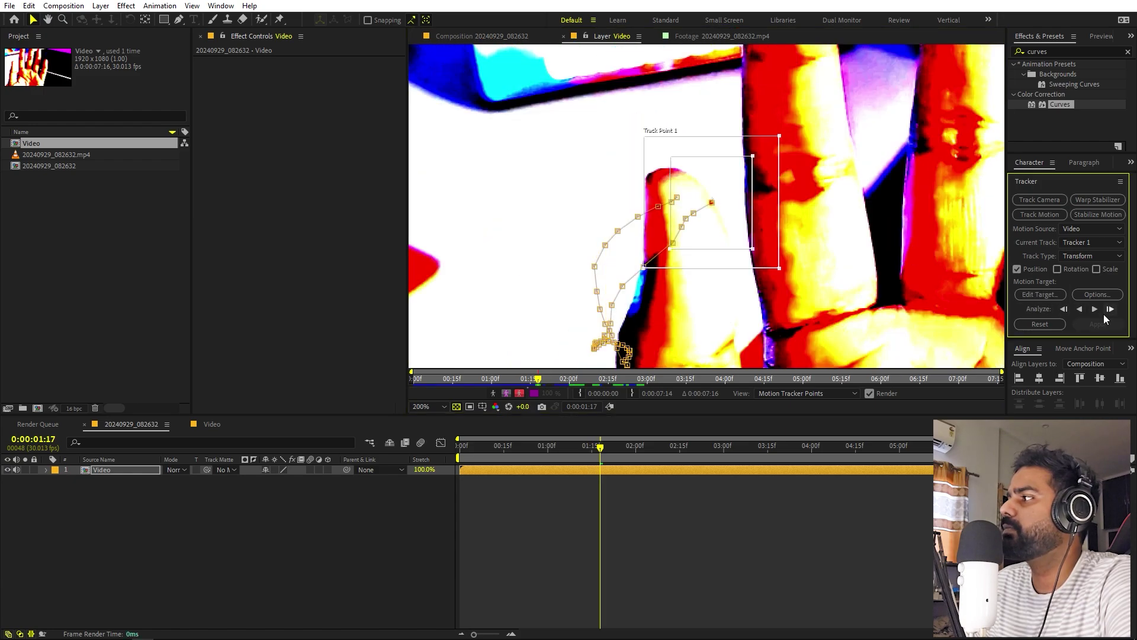
Analyze continuously to 0:00:01:23, then go back to 0:00:01:20 and reposition Track Point 1 on the thumb dot.
left_click(1094, 308)
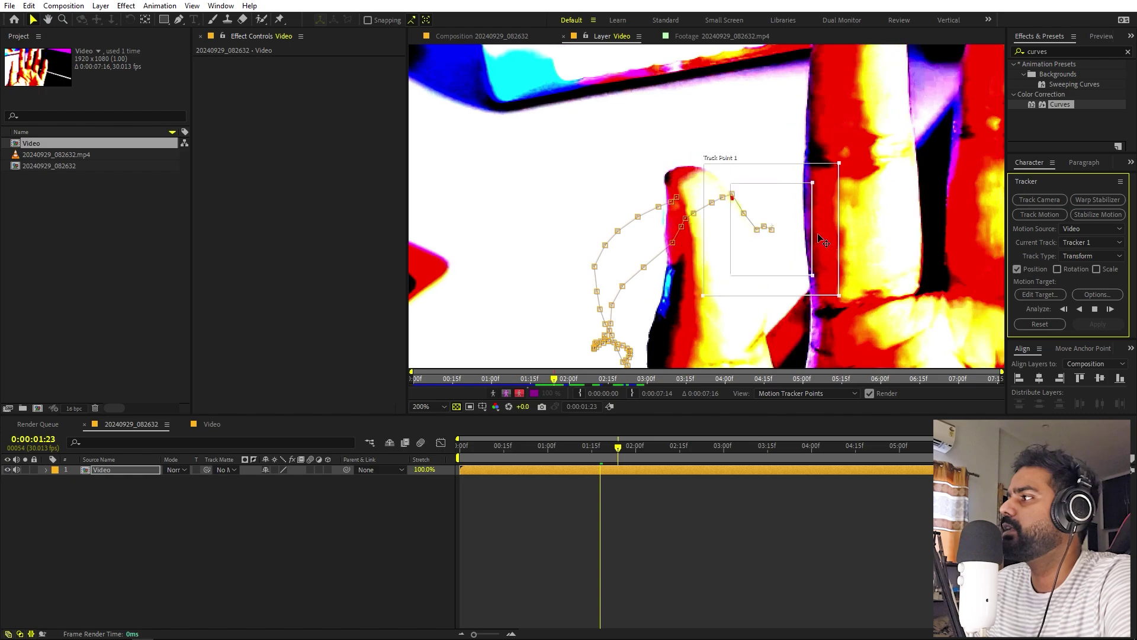
scroll(830, 203, "up", 2)
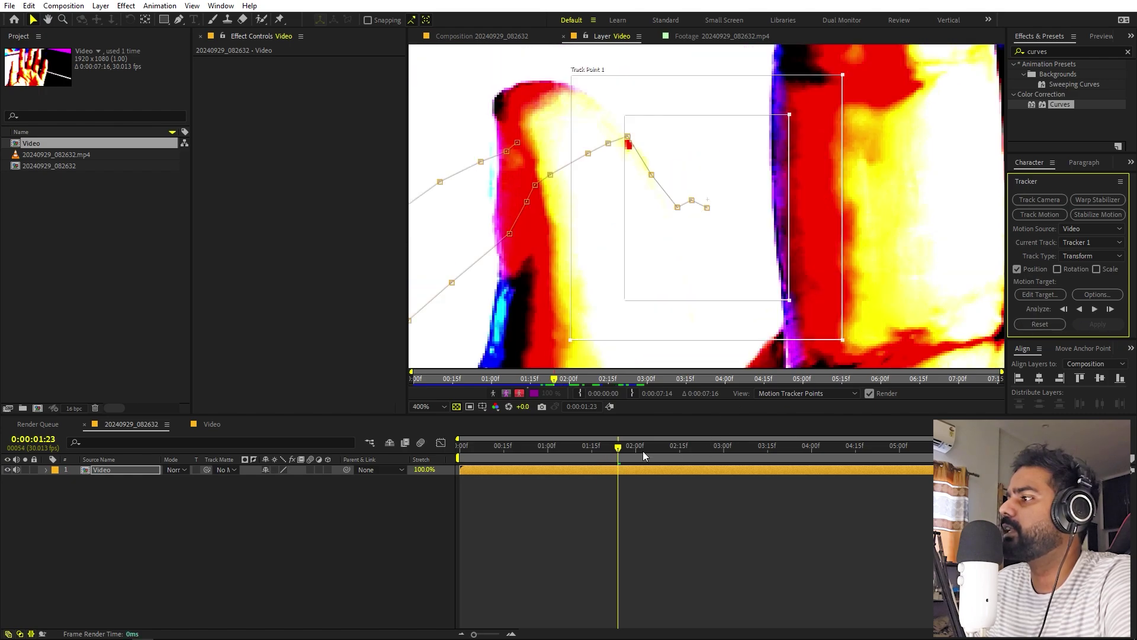
left_click_drag(618, 448, 612, 451)
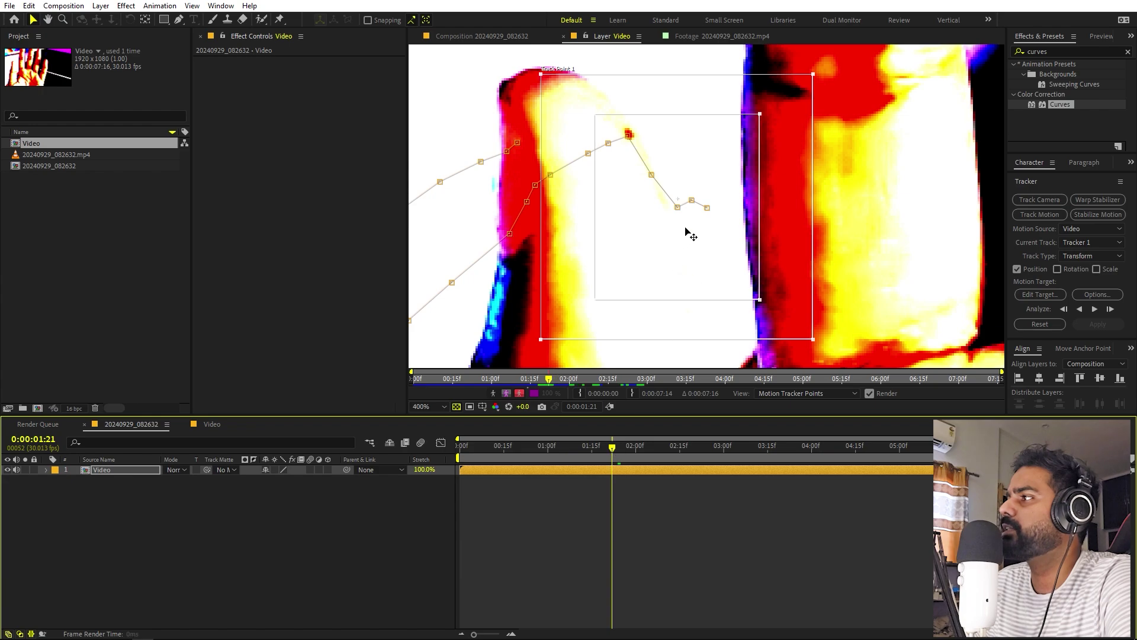
key("Page_Up")
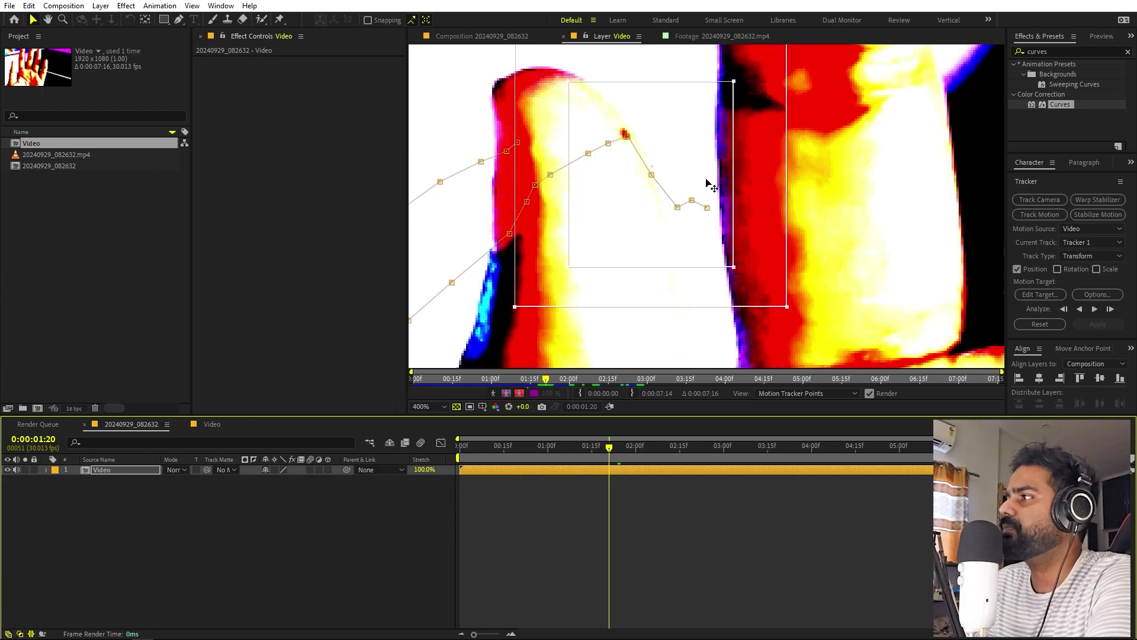
left_click_drag(708, 183, 672, 144)
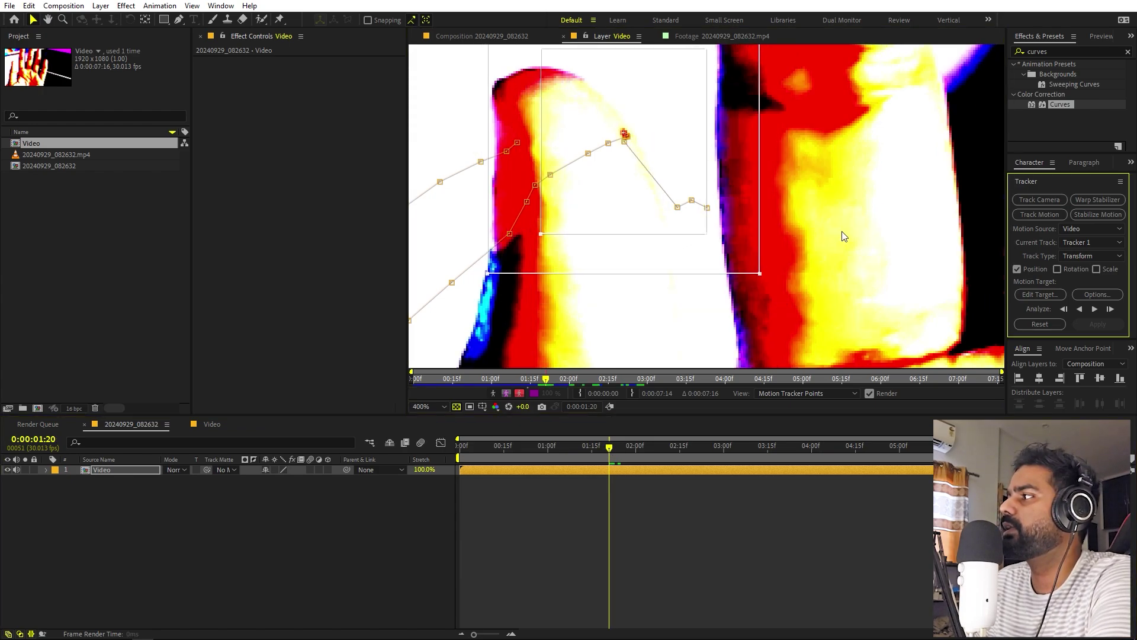
Analyze the thumb track one frame at a time from 0:00:01:20 to 0:00:01:24.
left_click(1110, 309)
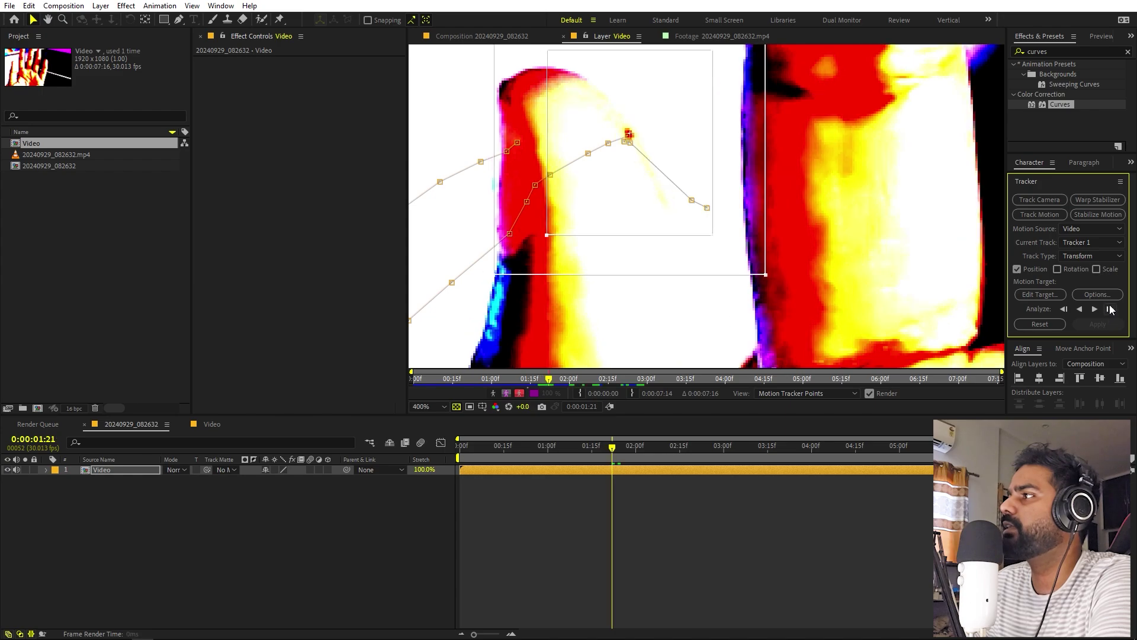
left_click(1110, 309)
left_click(1109, 309)
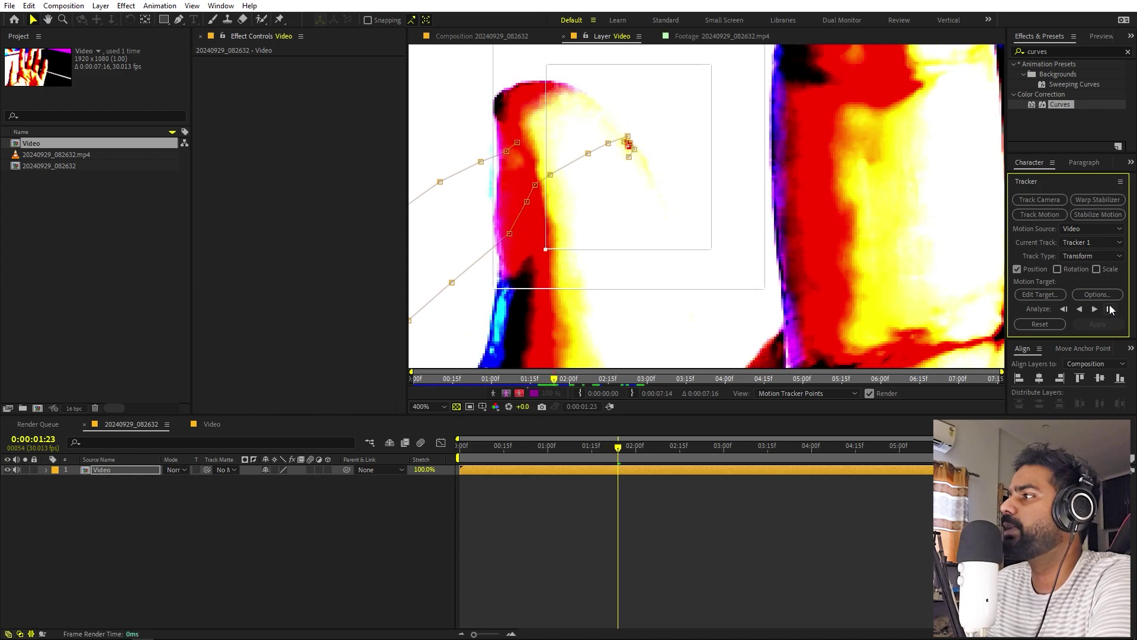
left_click(1110, 309)
scroll(453, 234, "down", 2)
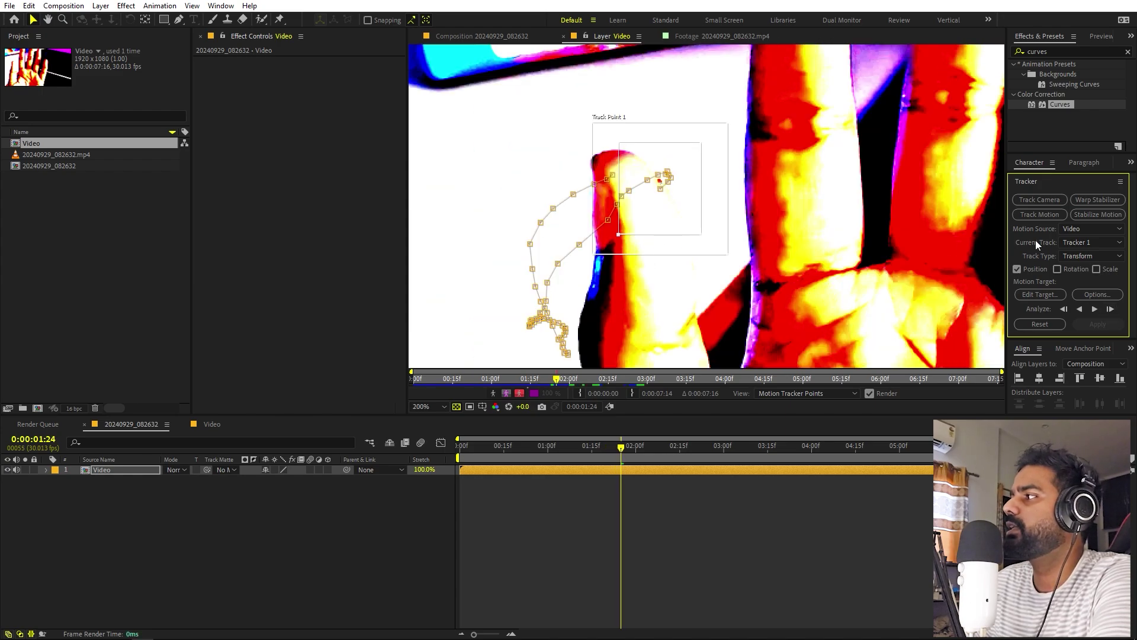
Analyze continuously from 0:00:01:24, pausing at 0:00:02:03 and continuing to 0:00:07:14, and scrub the track from 0:00:02:06 to 0:00:03:08.
left_click(1093, 304)
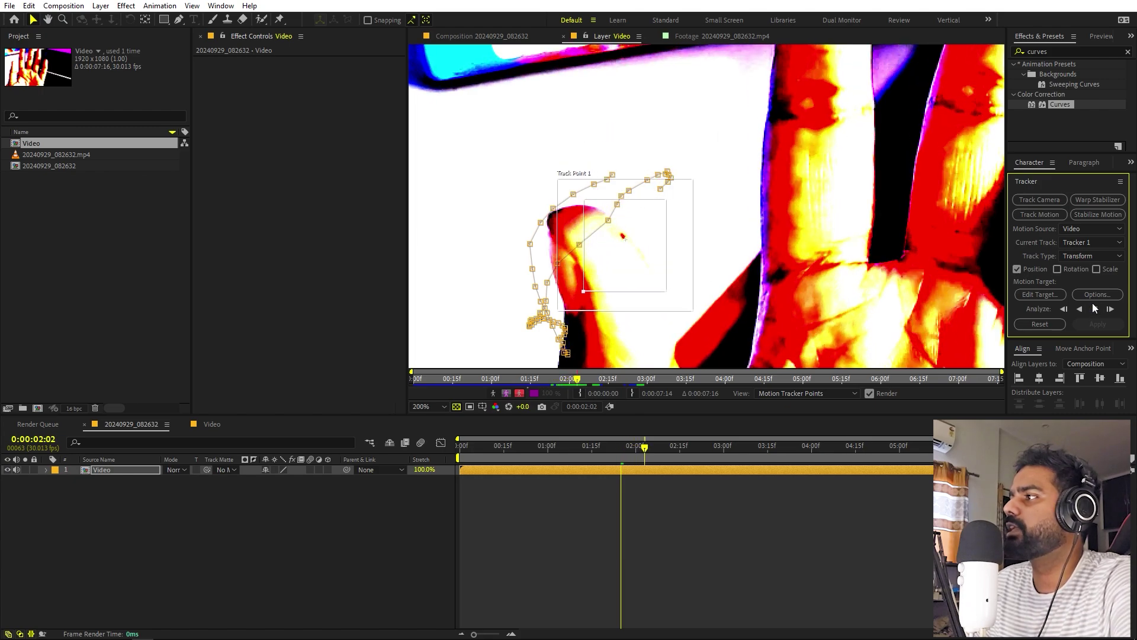
left_click(733, 211)
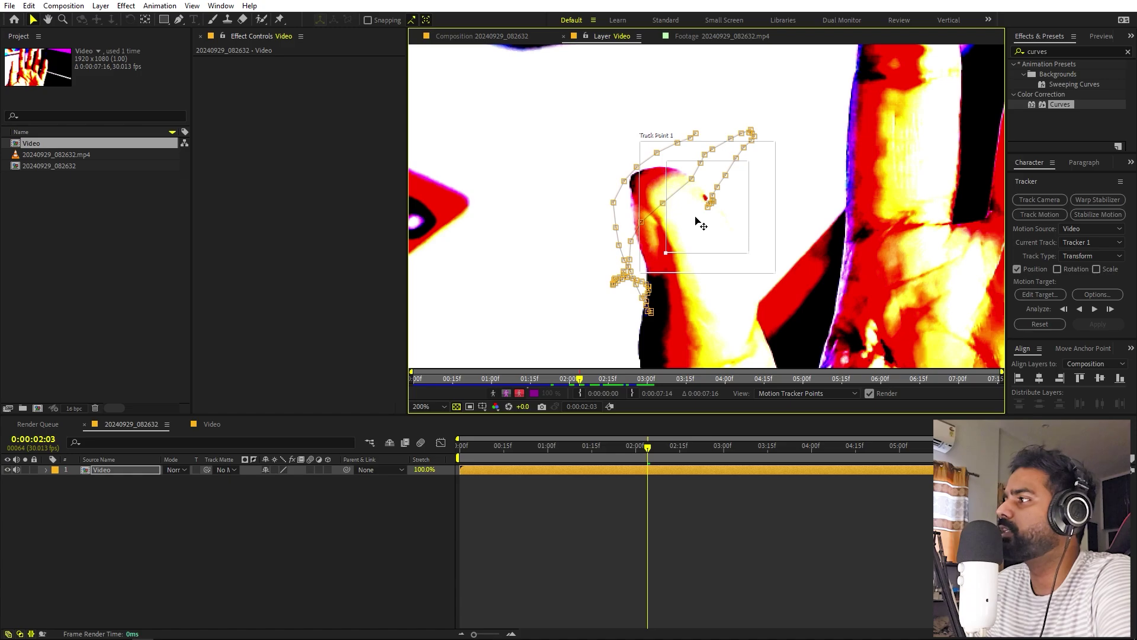
left_click(1094, 309)
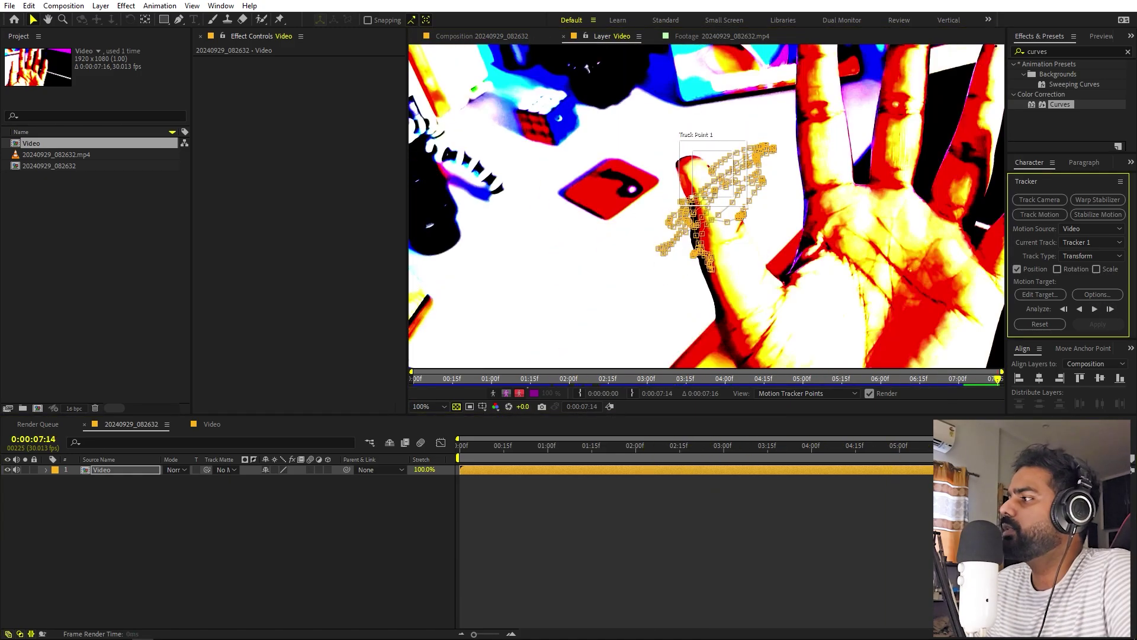
left_click(658, 445)
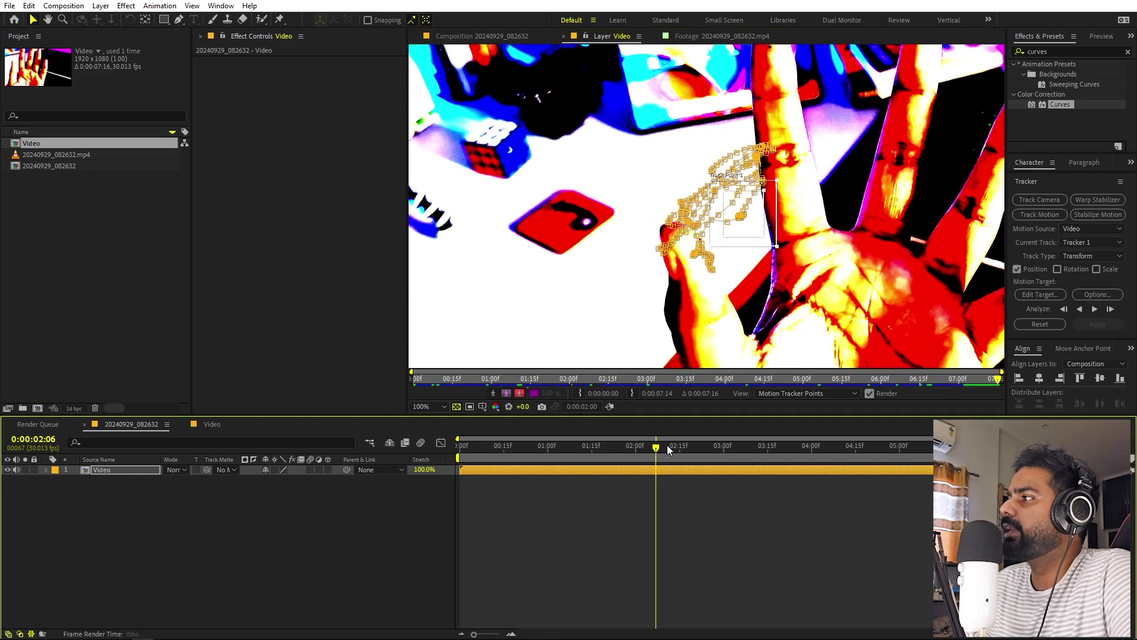
left_click_drag(654, 446, 750, 445)
Add a null object to the composition and name it "Finger 1".
left_click(155, 570)
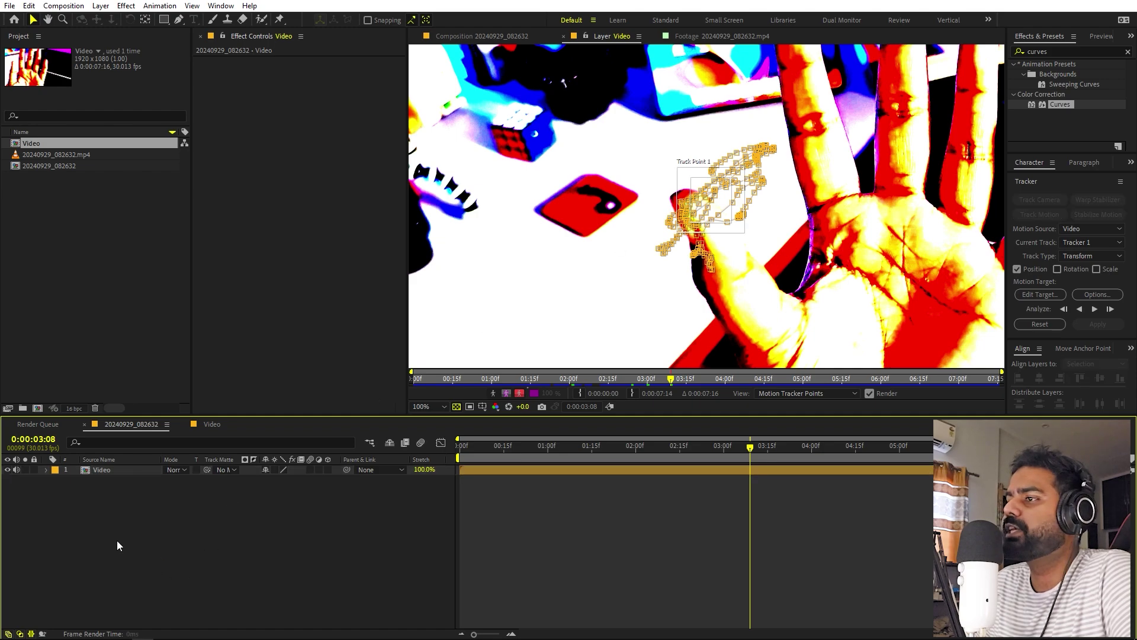
right_click(115, 539)
mouse_move(180, 396)
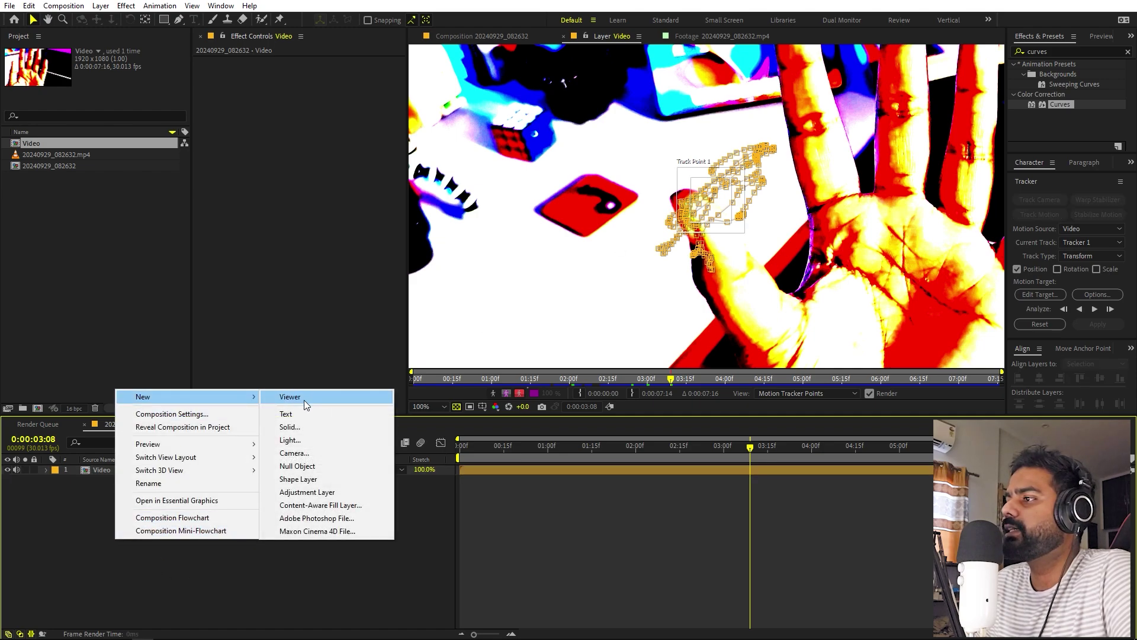
left_click(307, 466)
key("Return")
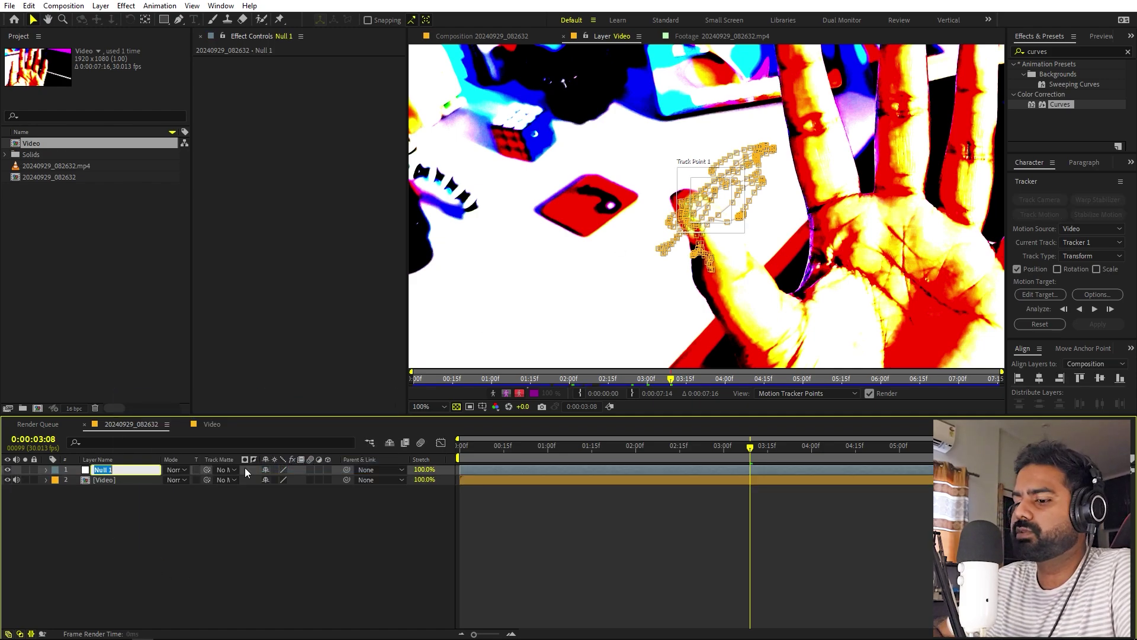
type("Finger 1")
key("Return")
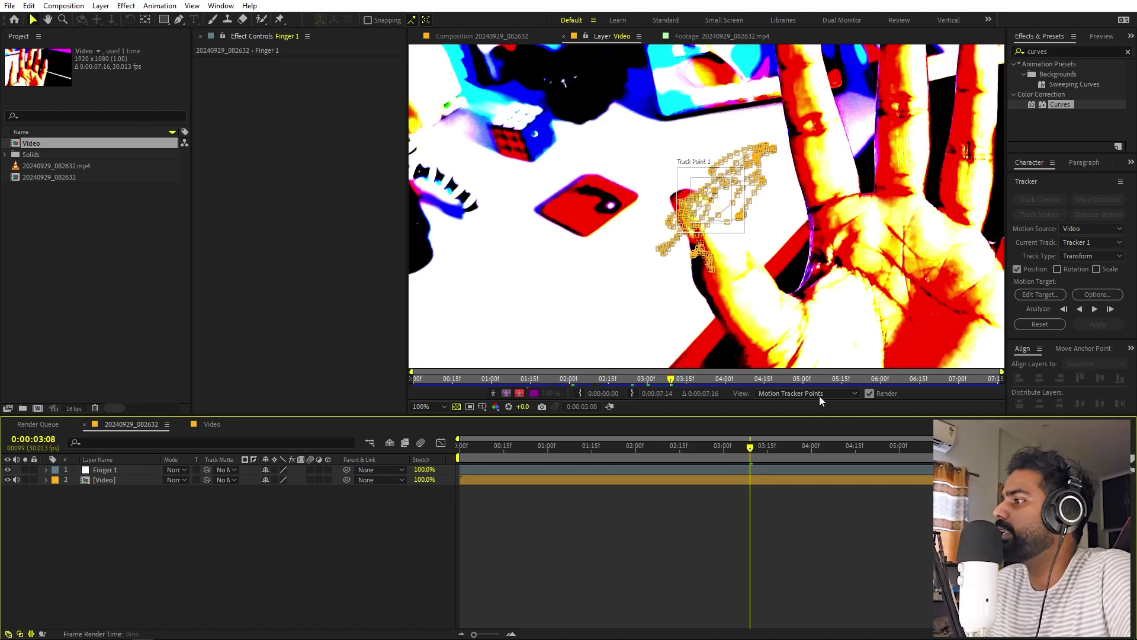
Set the Finger 1 null as the motion target and apply the thumb track in X and Y.
left_click(1044, 291)
left_click(598, 207)
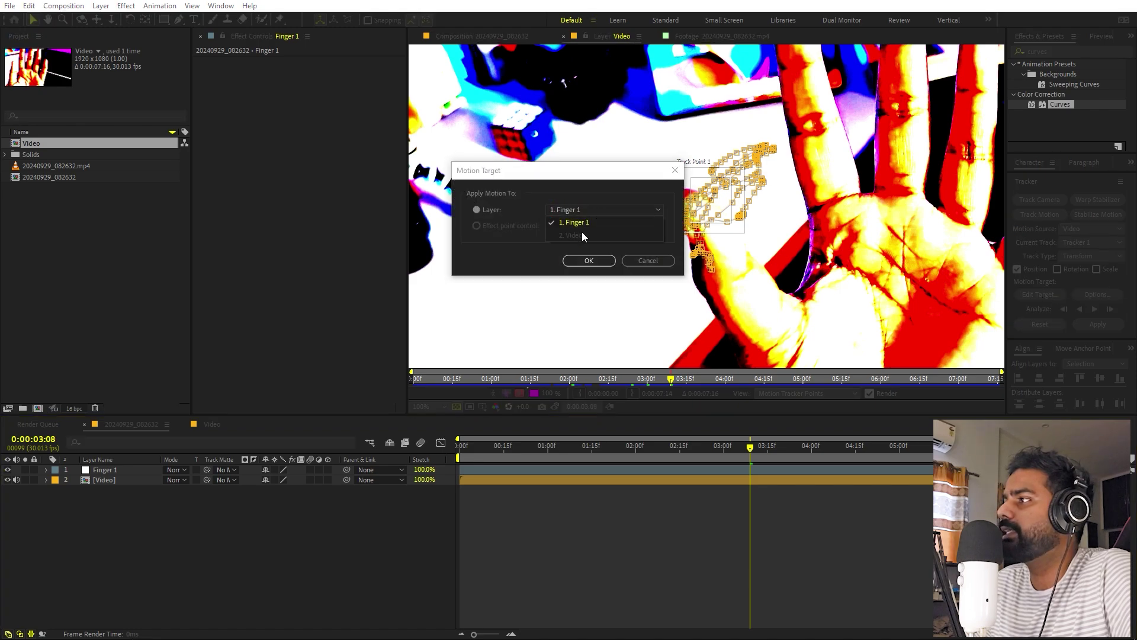
left_click(615, 219)
left_click(590, 261)
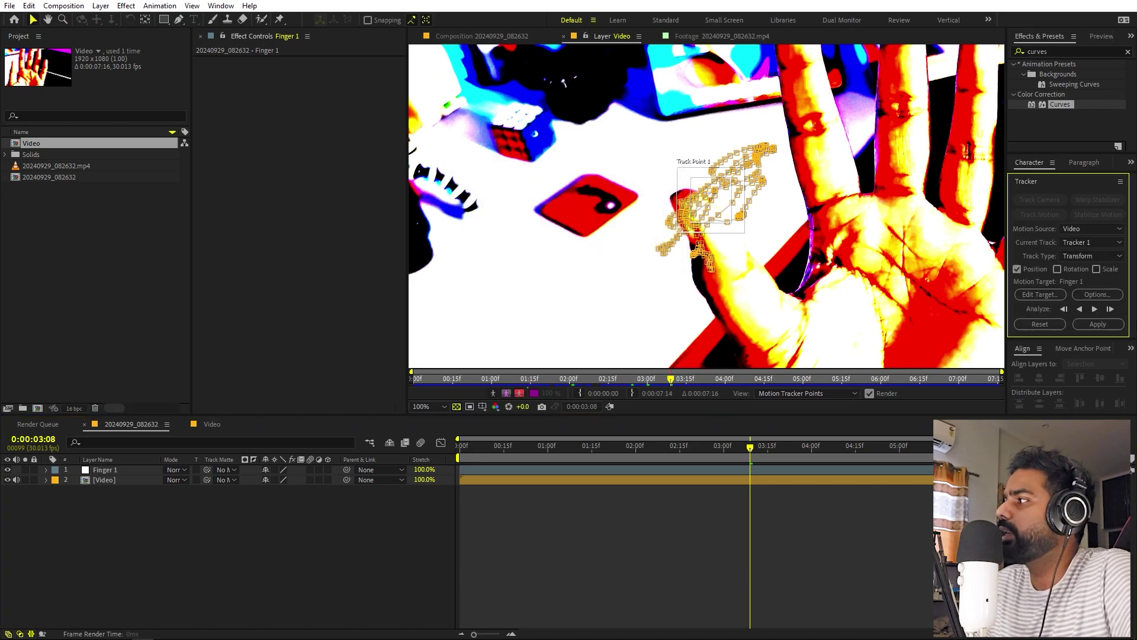
left_click(1099, 326)
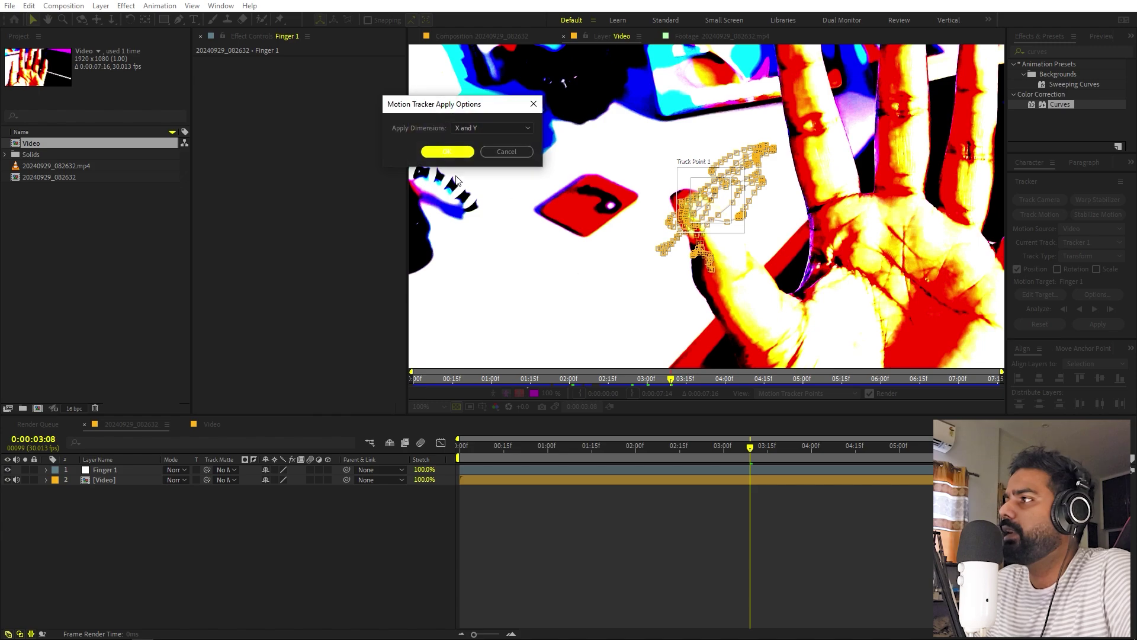
left_click(449, 151)
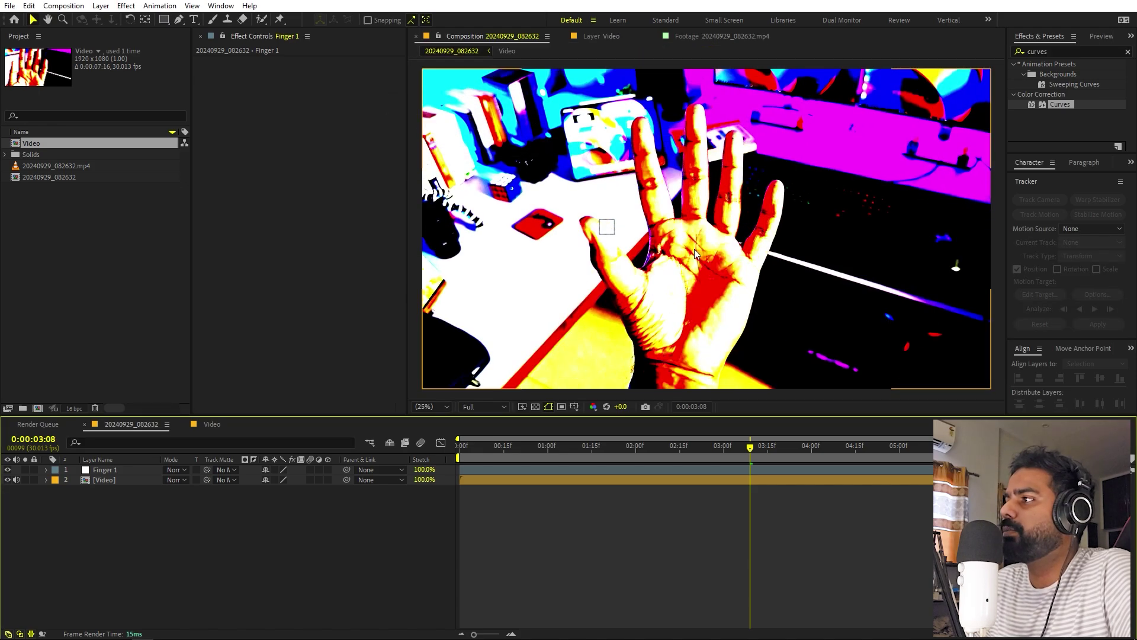
Preview the Finger 1 null's motion from the start and inspect it against the thumb at 0:00:02:15.
left_click(807, 472)
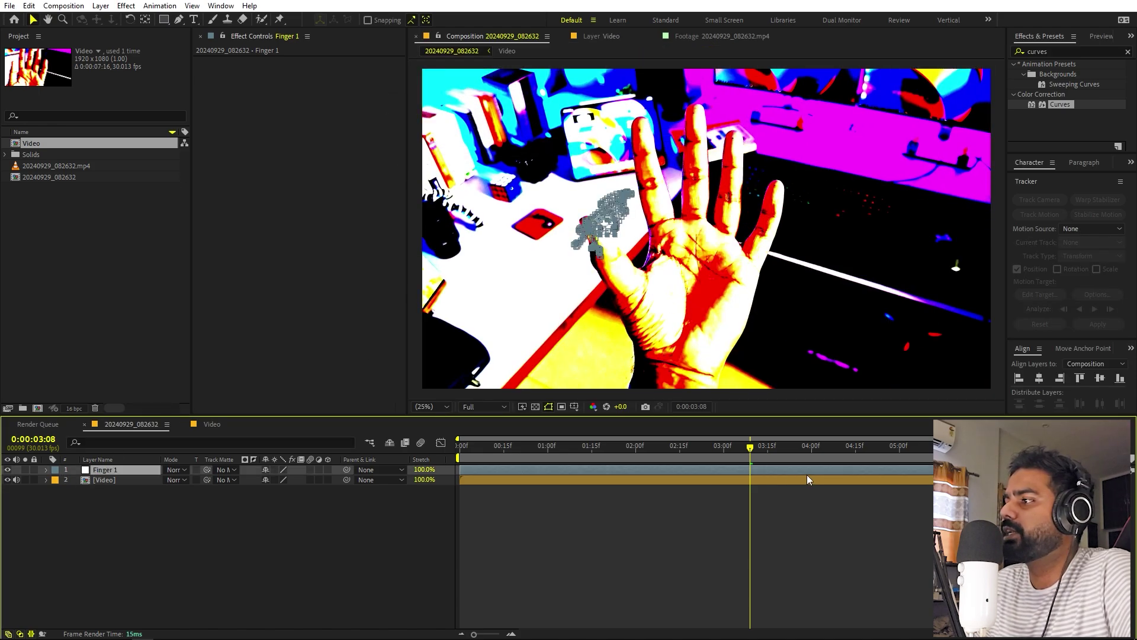
key("Home")
left_click(643, 511)
key("space")
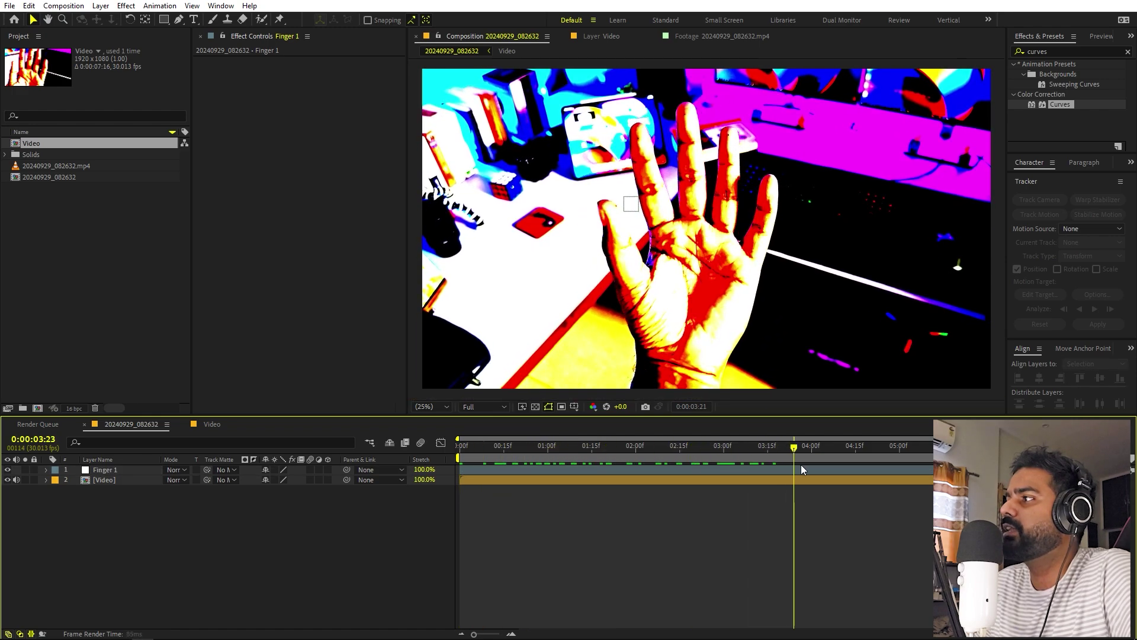
left_click(655, 455)
left_click_drag(655, 455, 682, 453)
scroll(704, 229, "up", 1)
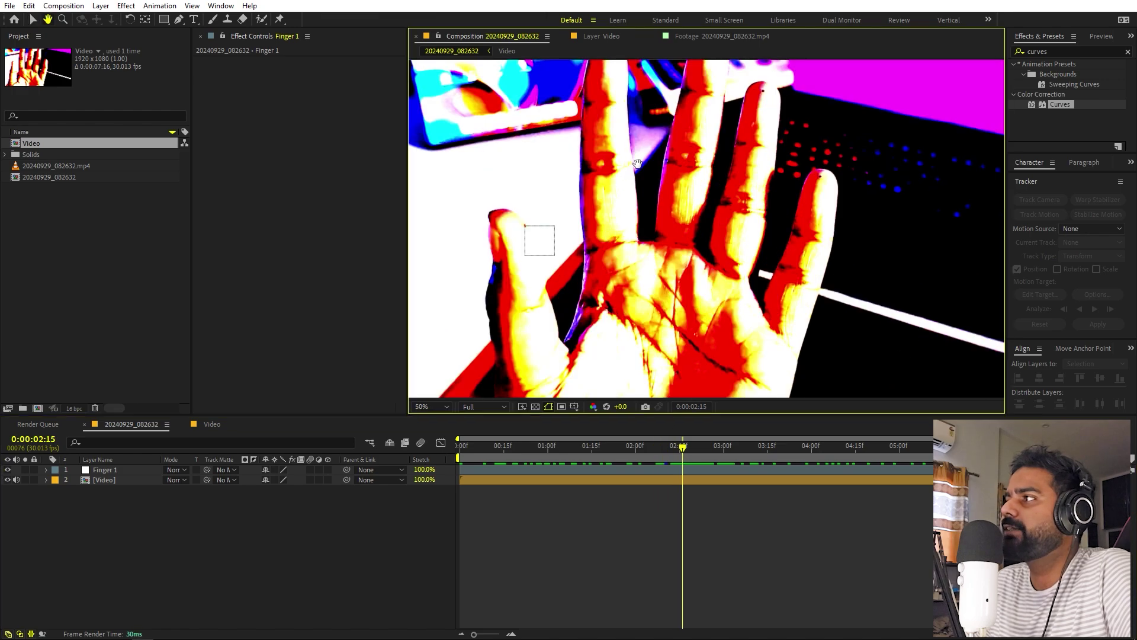
key("h")
left_click_drag(546, 61, 537, 166)
key("v")
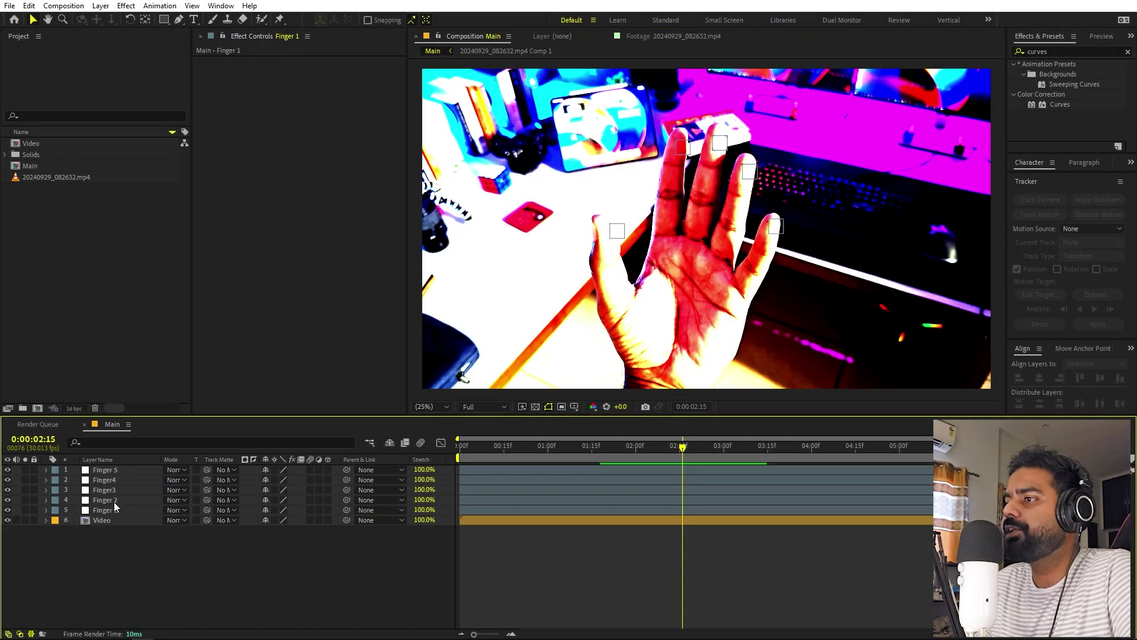
Check the tracked motion paths of the finger nulls in the Main composition.
left_click(107, 509)
left_click(112, 490)
left_click(110, 469)
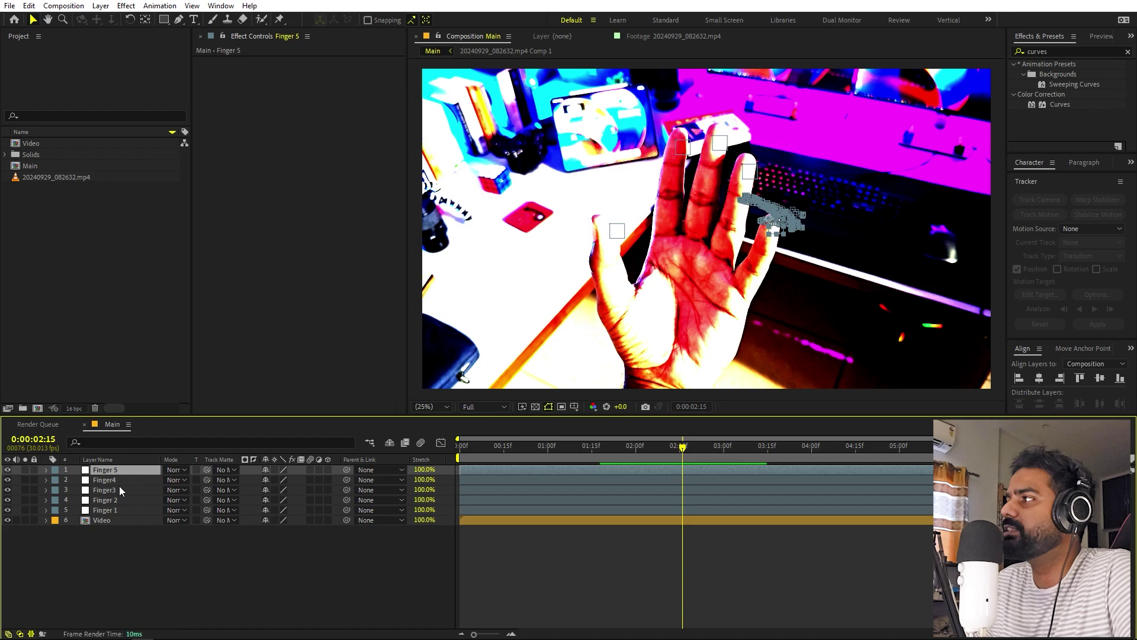
left_click(174, 558)
Disable the Curves effect on the footage inside the Video precomp and return to the Main composition.
double_click(109, 521)
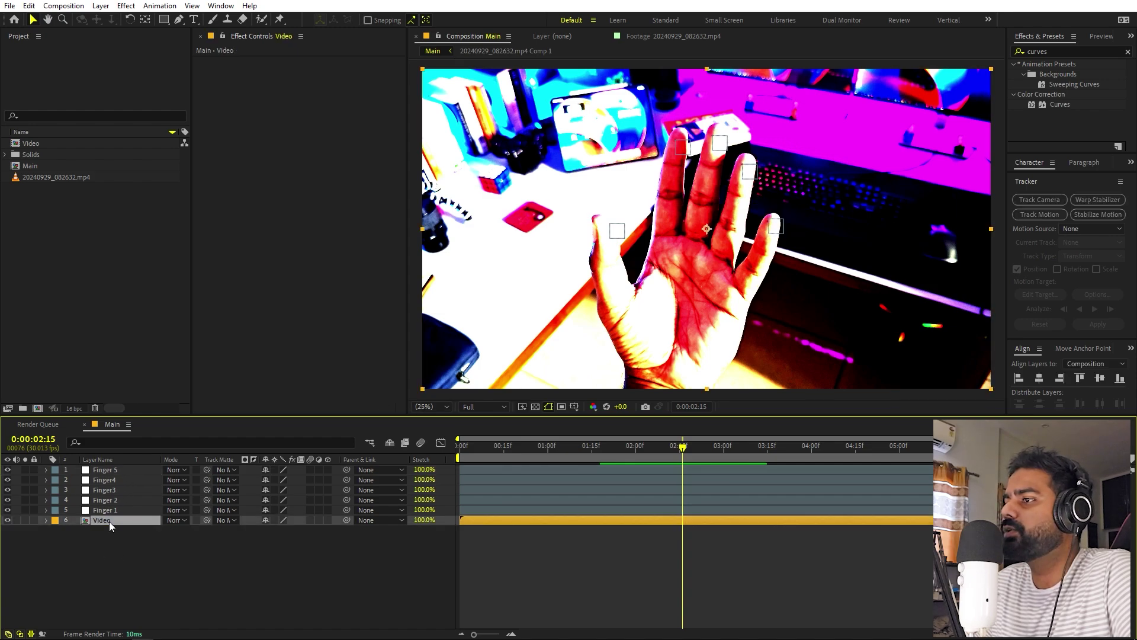
left_click(208, 61)
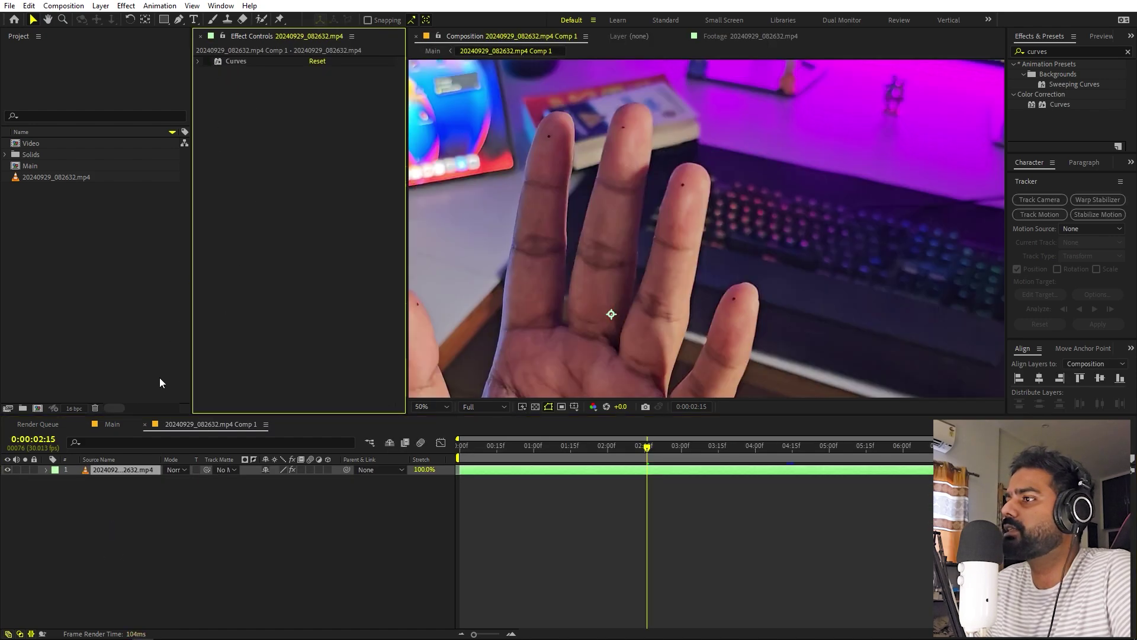
left_click(112, 424)
left_click(614, 560)
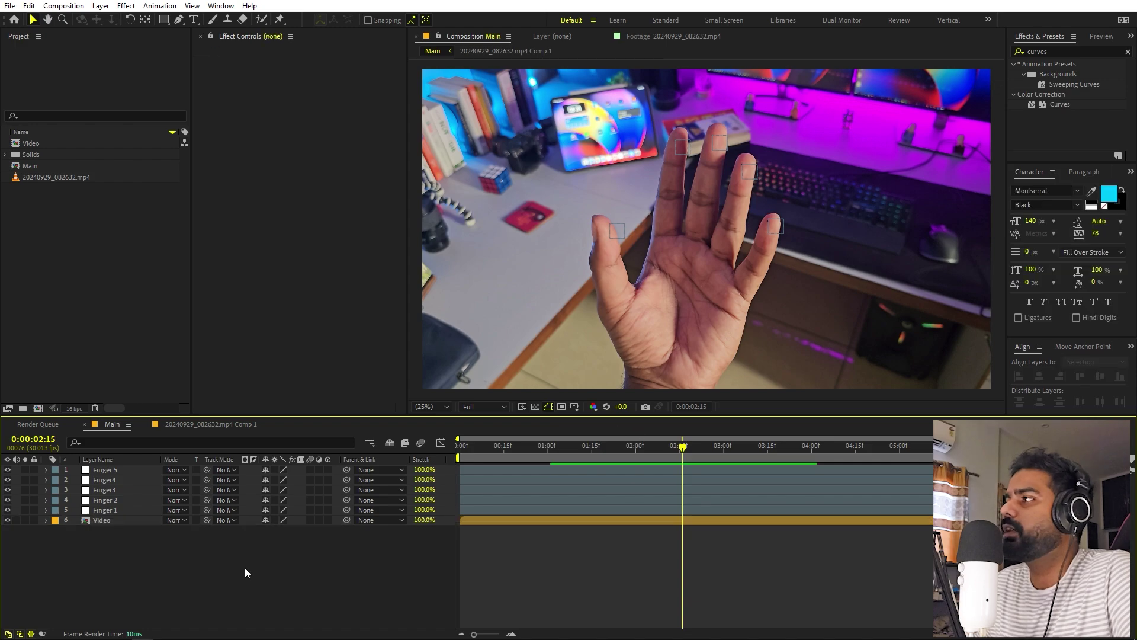
Add the text "DESIGN IS" over the desk beside the thumb in the Main composition.
left_click(193, 20)
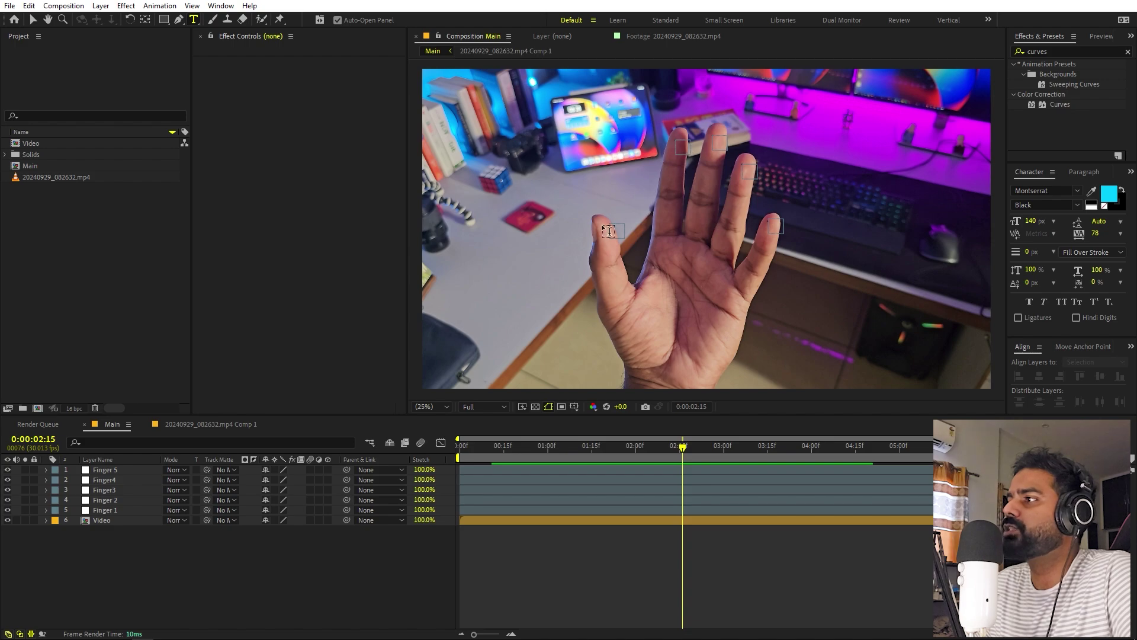
left_click(522, 285)
type("DE")
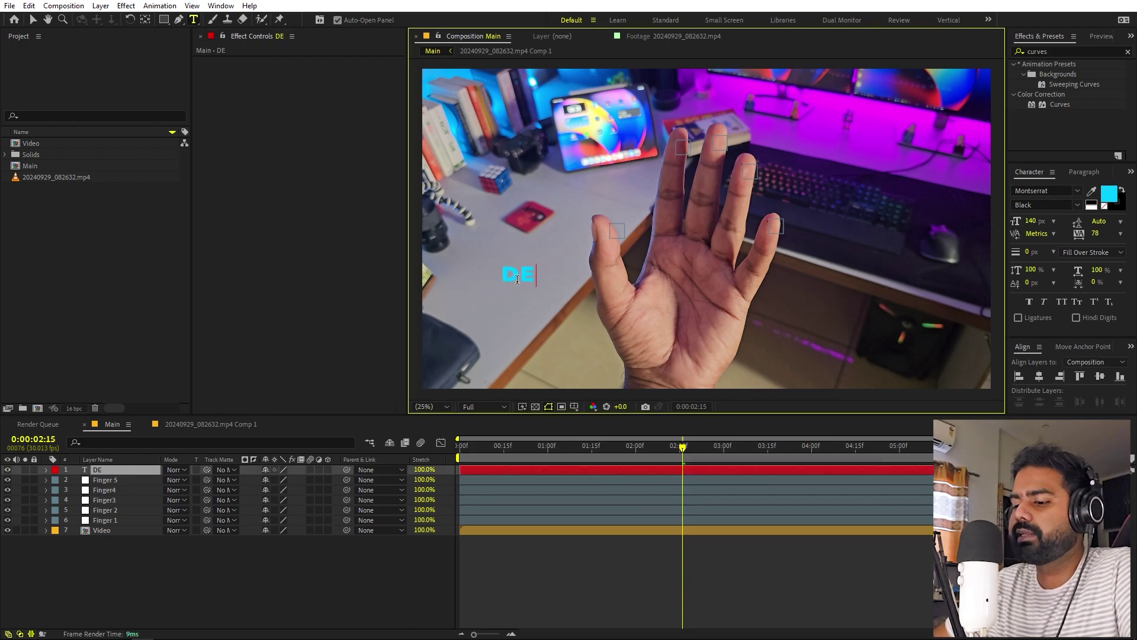
type("SIGN IS")
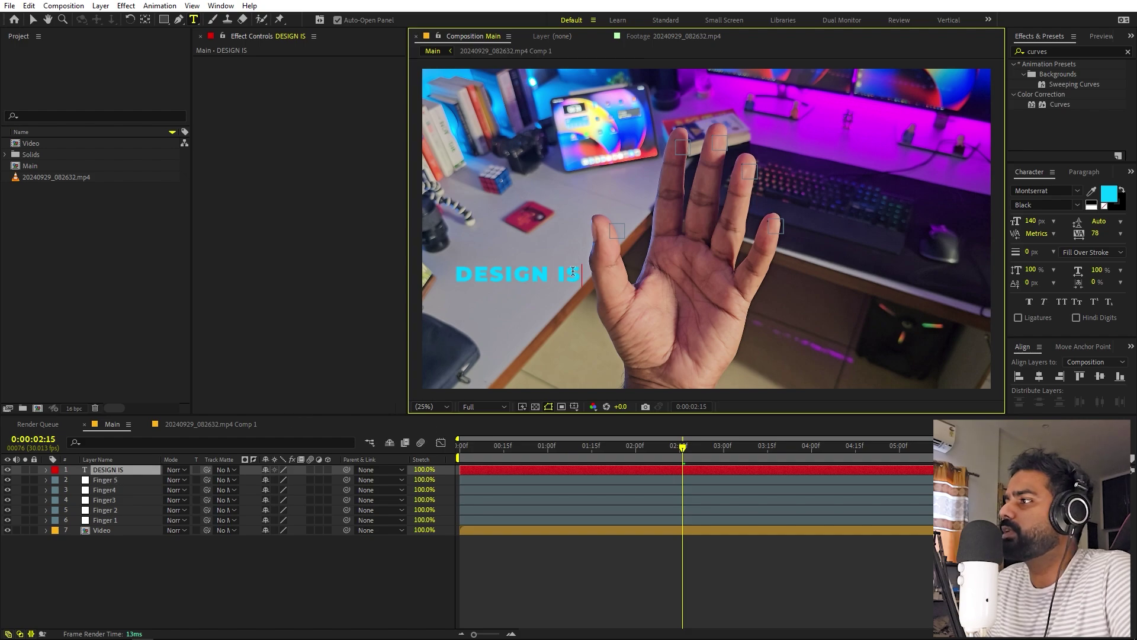
Add a 10 px black stroke to the whole "DESIGN IS" text and keep its fill colour at 00CCFF.
key("ctrl+a")
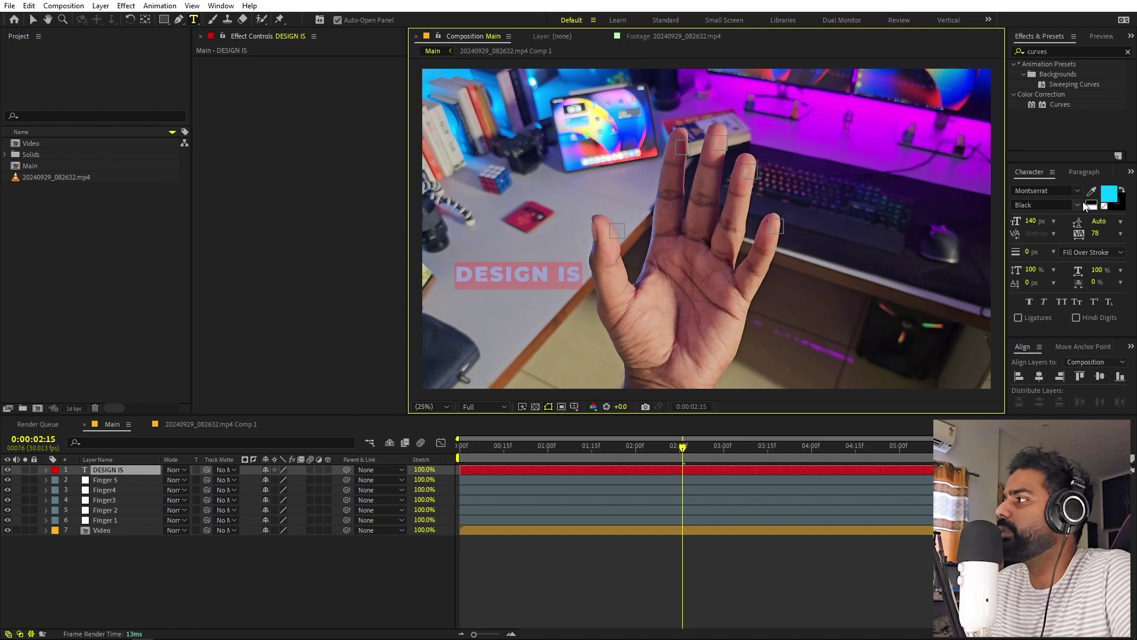
left_click(1111, 194)
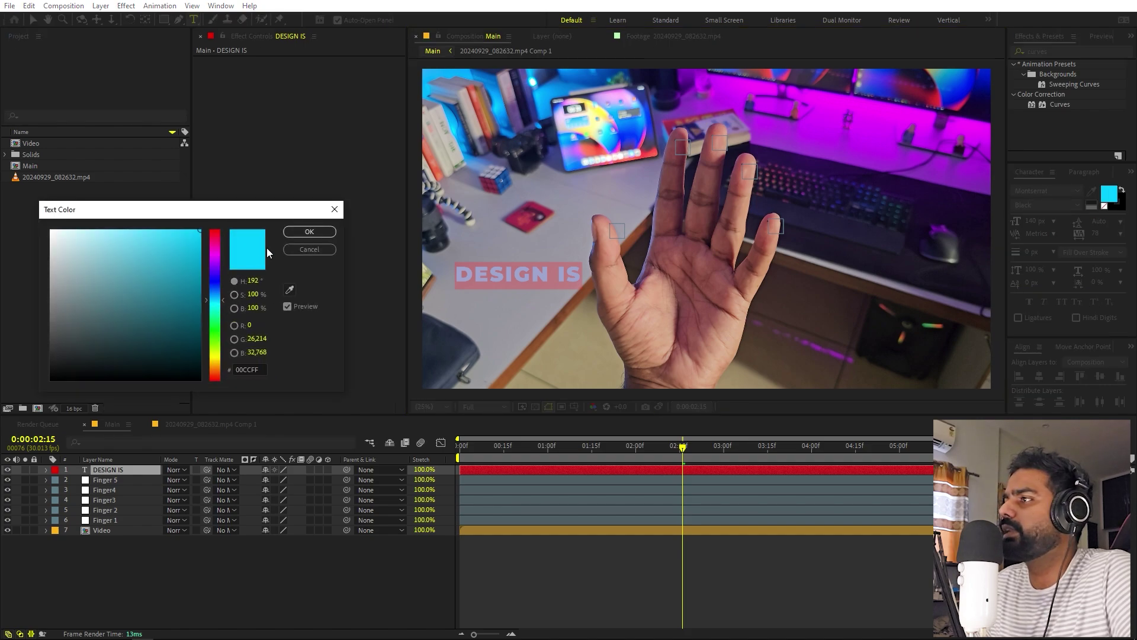
left_click(308, 232)
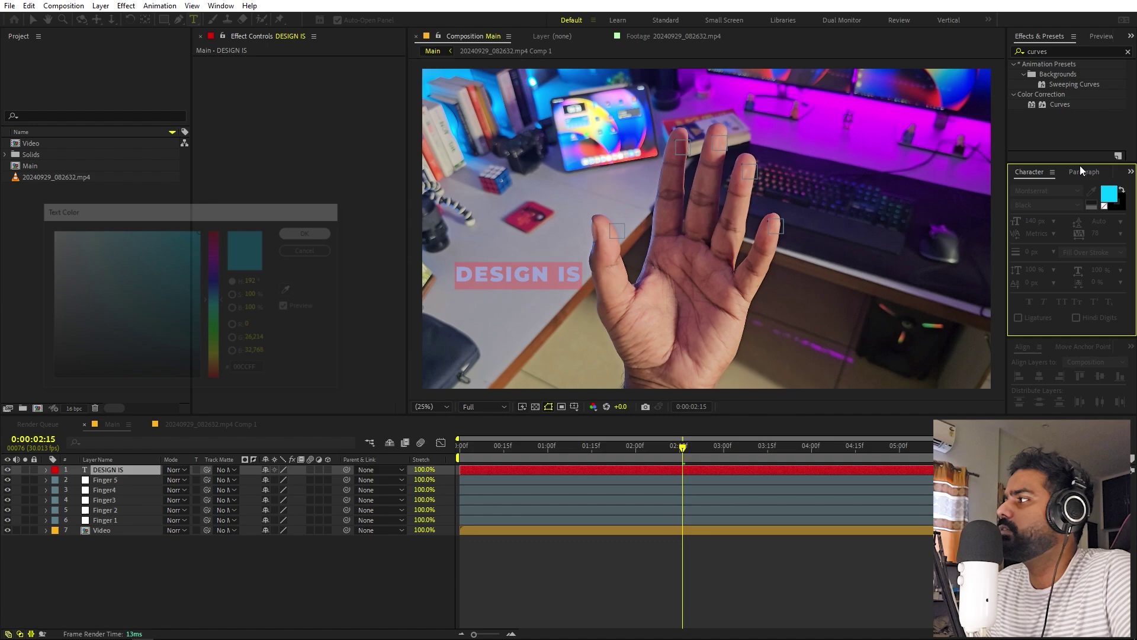
left_click(1115, 209)
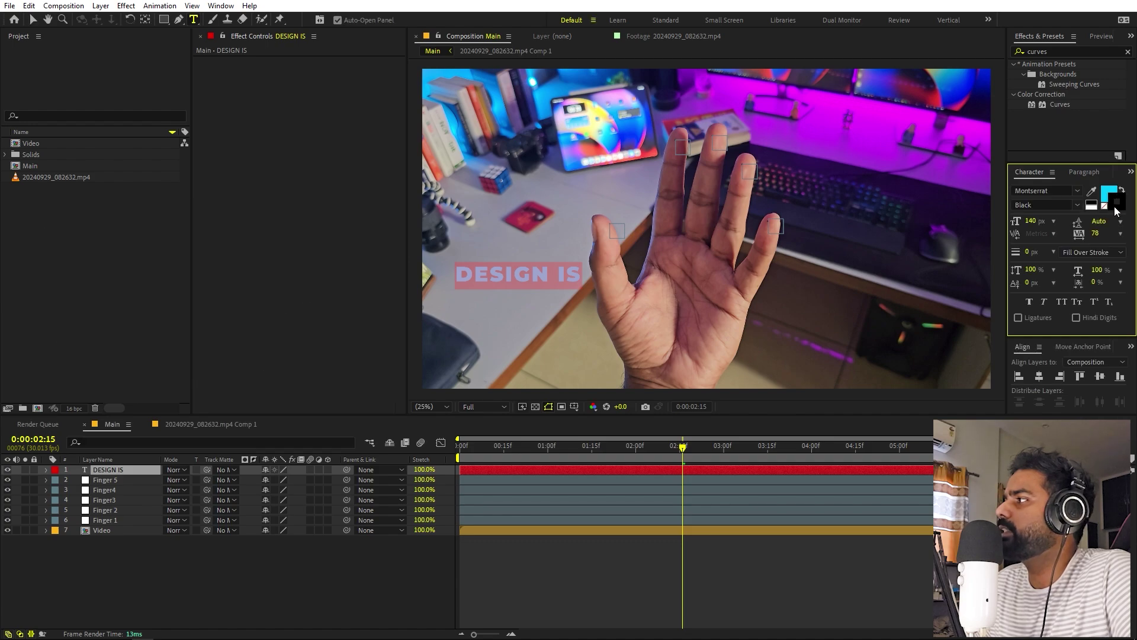
left_click(1029, 252)
type("10")
key("Return")
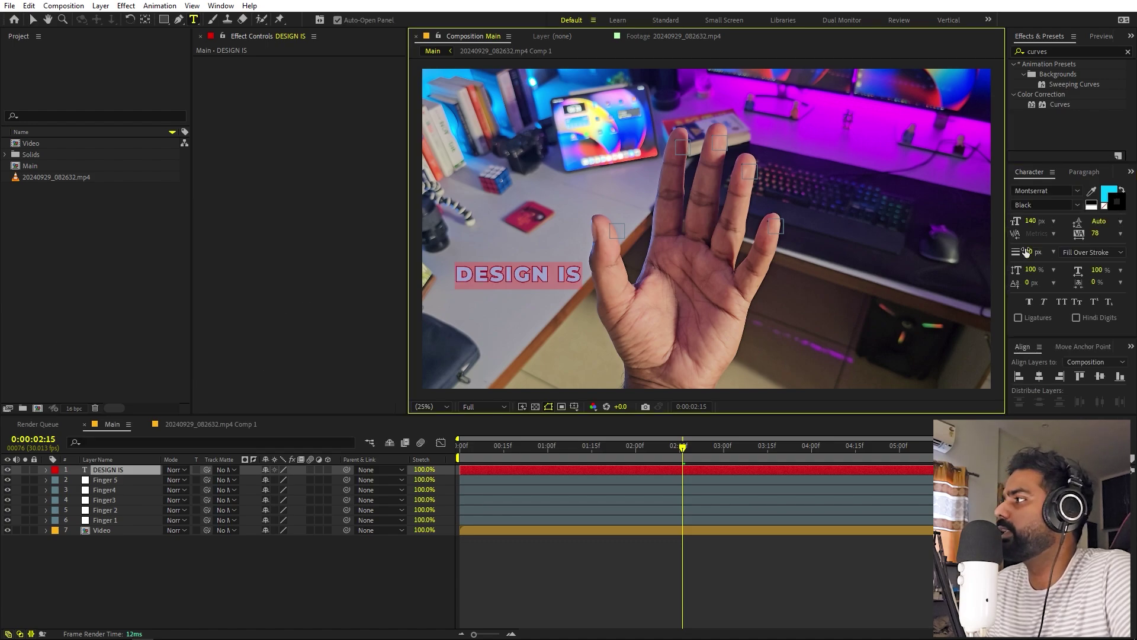
left_click(1116, 202)
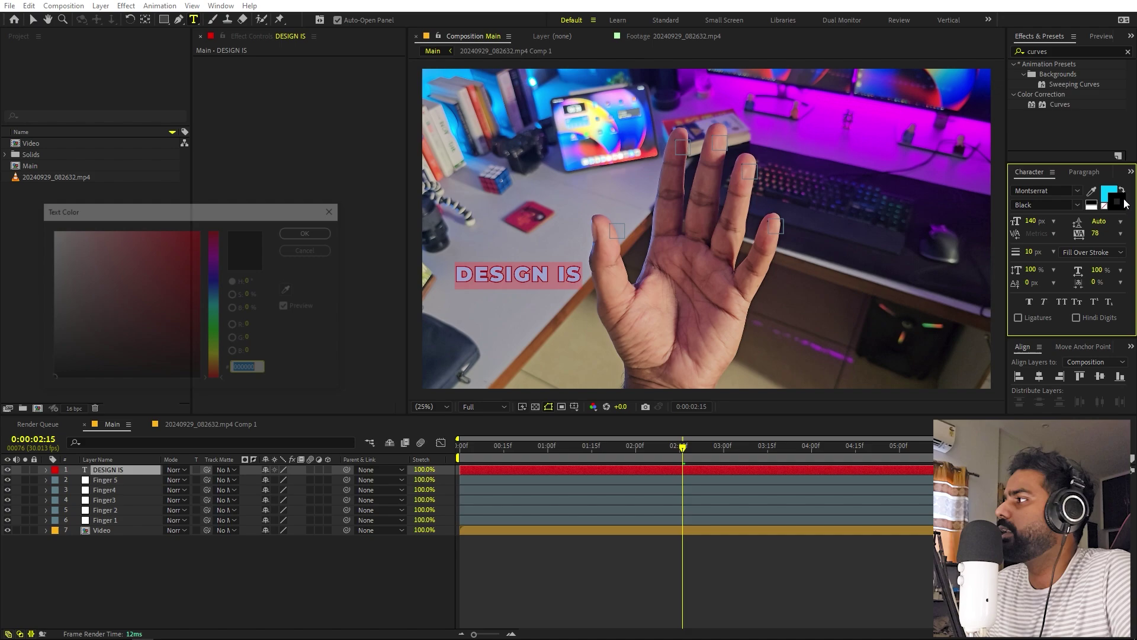
left_click(309, 232)
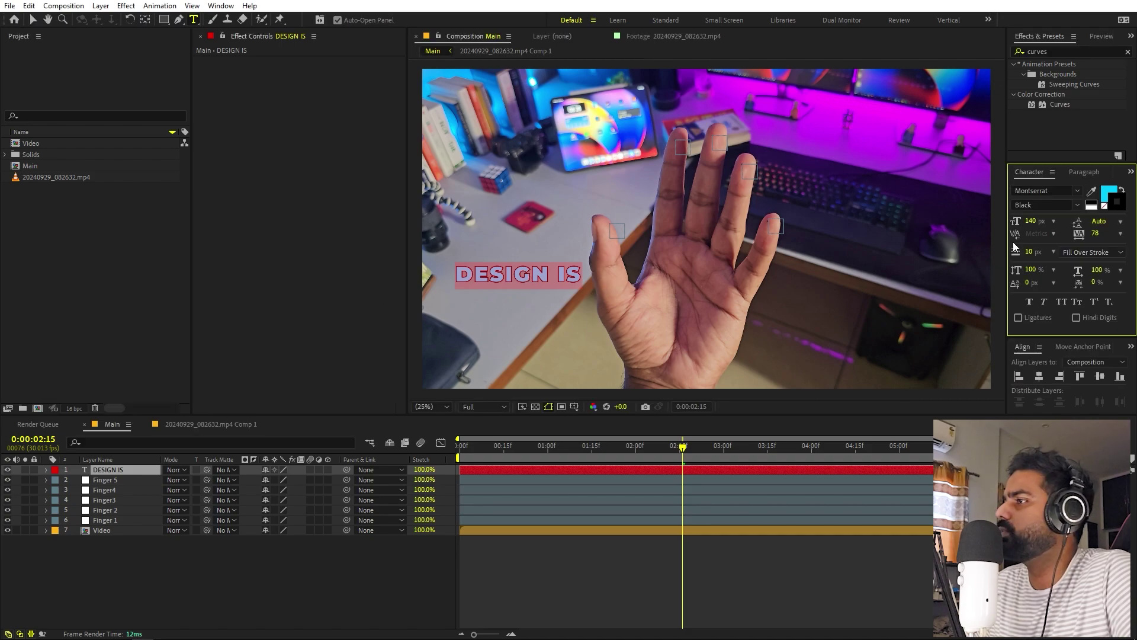
left_click(317, 567)
Draw a two-point open mask path on the DESIGN IS layer with the Pen tool, running from before the D to the I of IS.
left_click(97, 469)
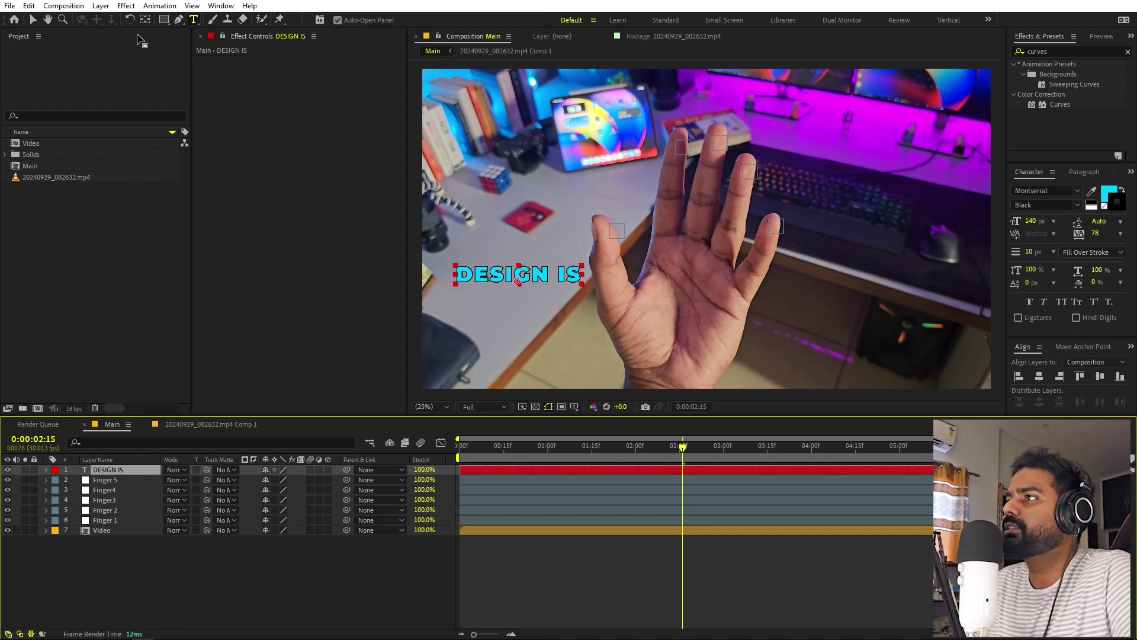
left_click(179, 21)
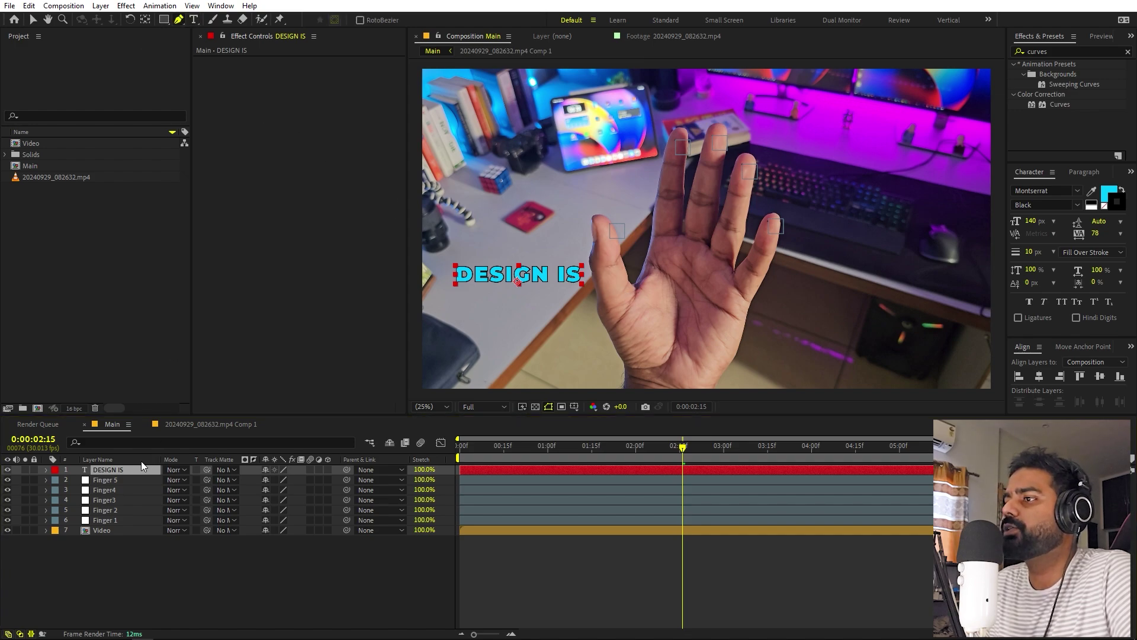
scroll(545, 203, "up", 2)
left_click_drag(546, 204, 662, 213)
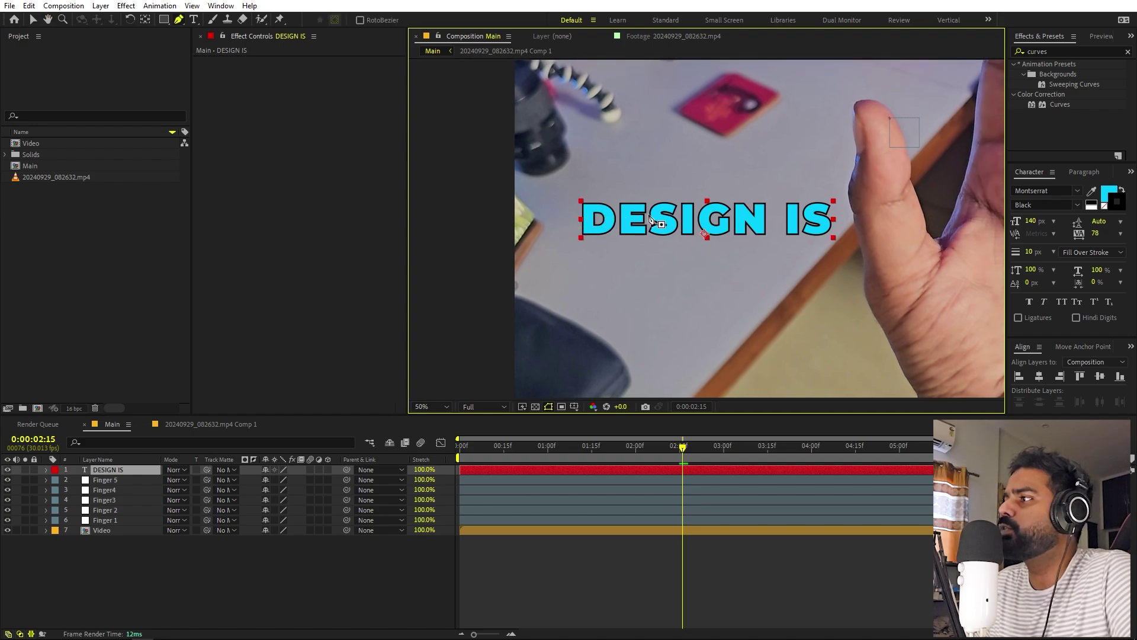
left_click(566, 229)
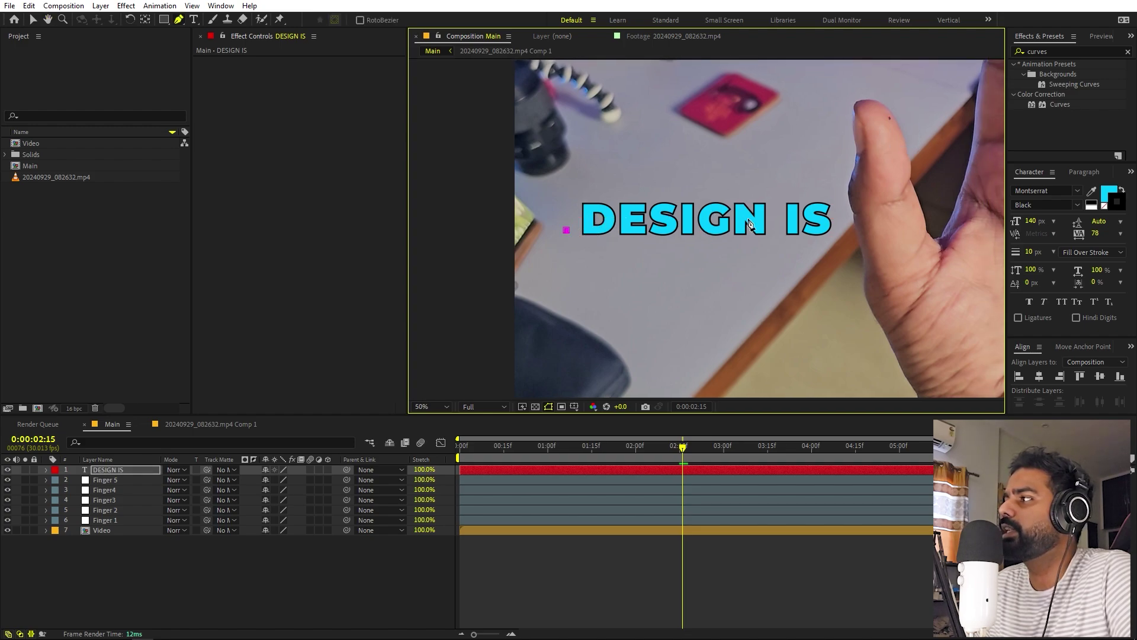
left_click(783, 217)
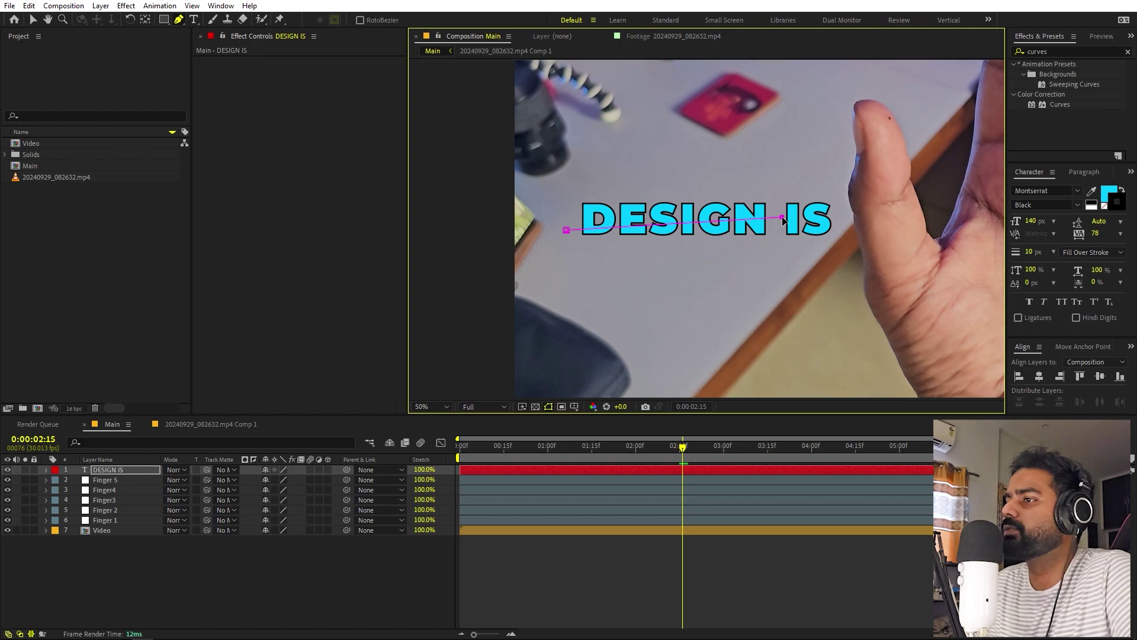
Create control nulls for the DESIGN IS layer's mask path using the Points Follow Nulls option of the Create Nulls From Paths script.
left_click(46, 470)
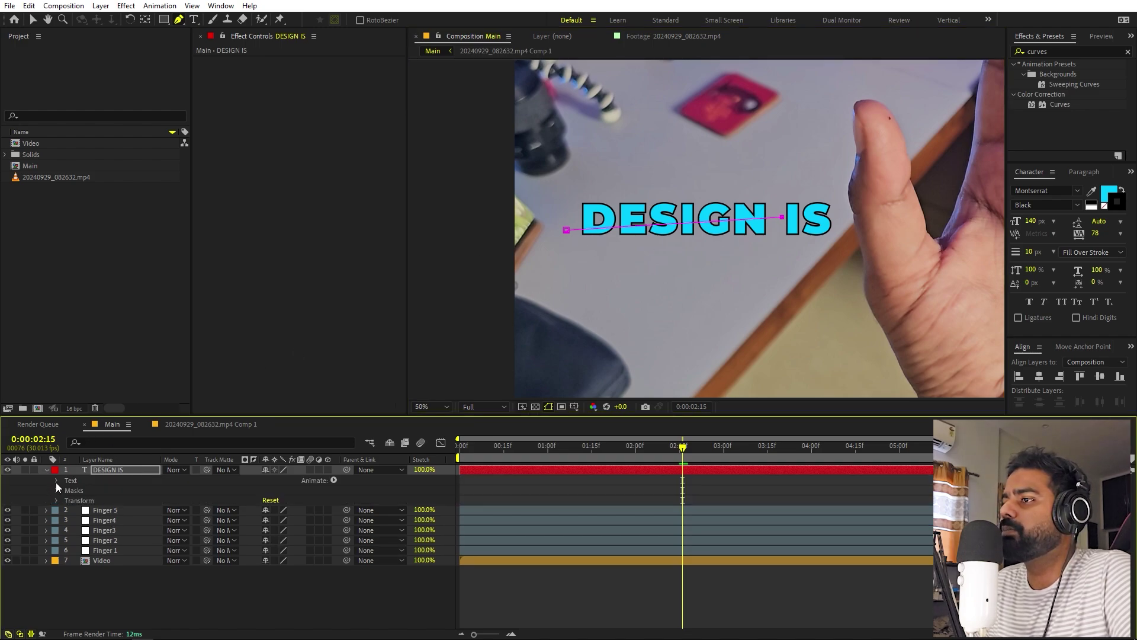
left_click(57, 491)
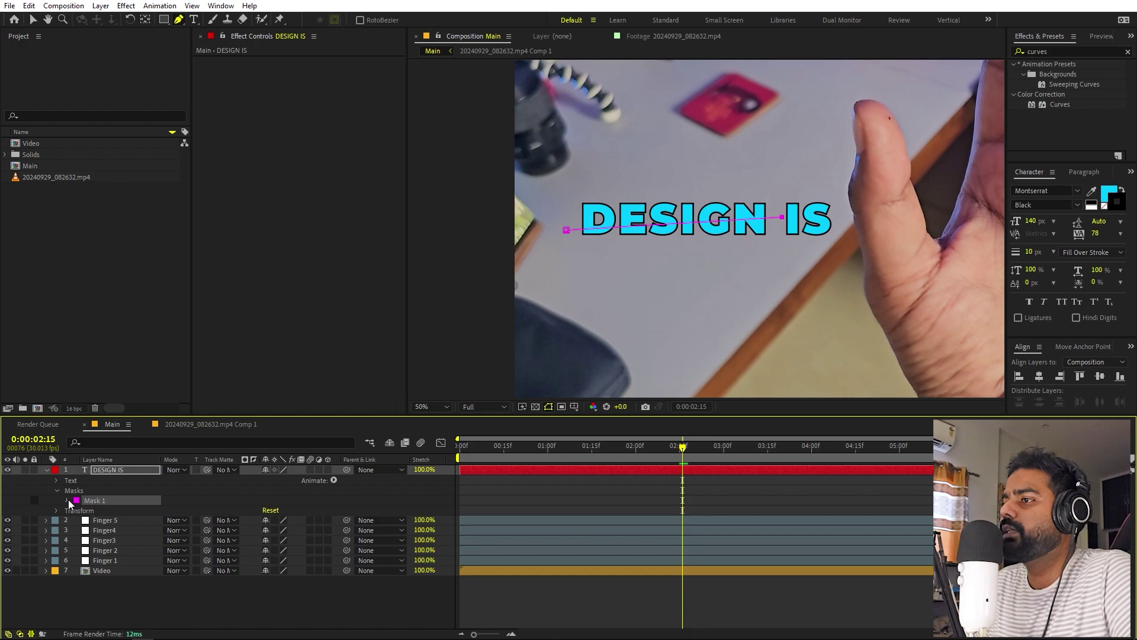
left_click(67, 501)
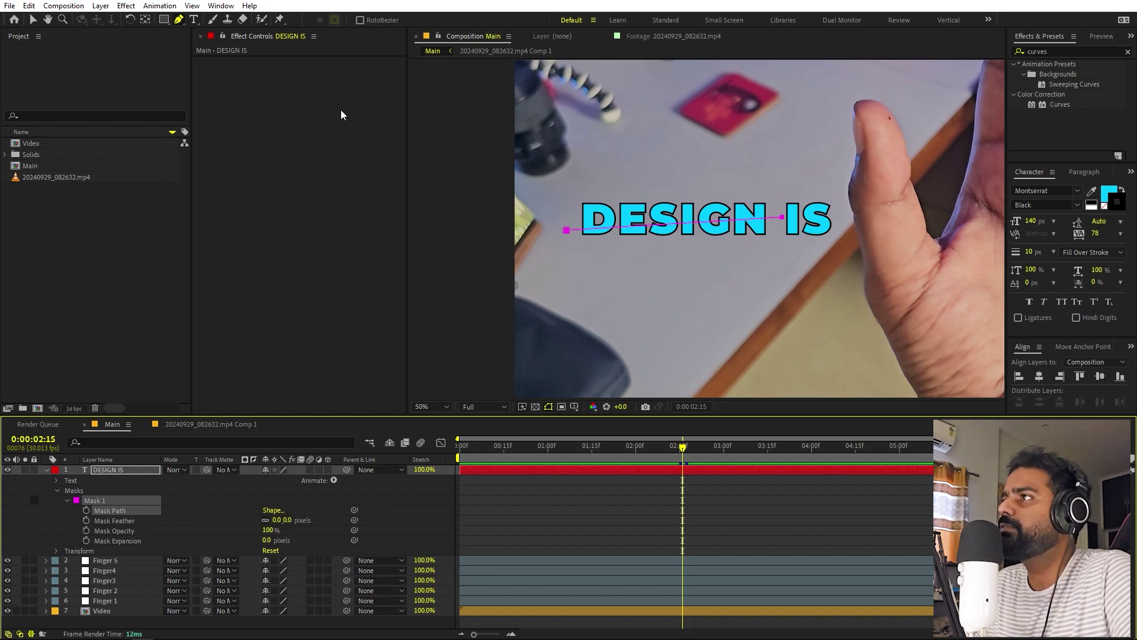
left_click(221, 6)
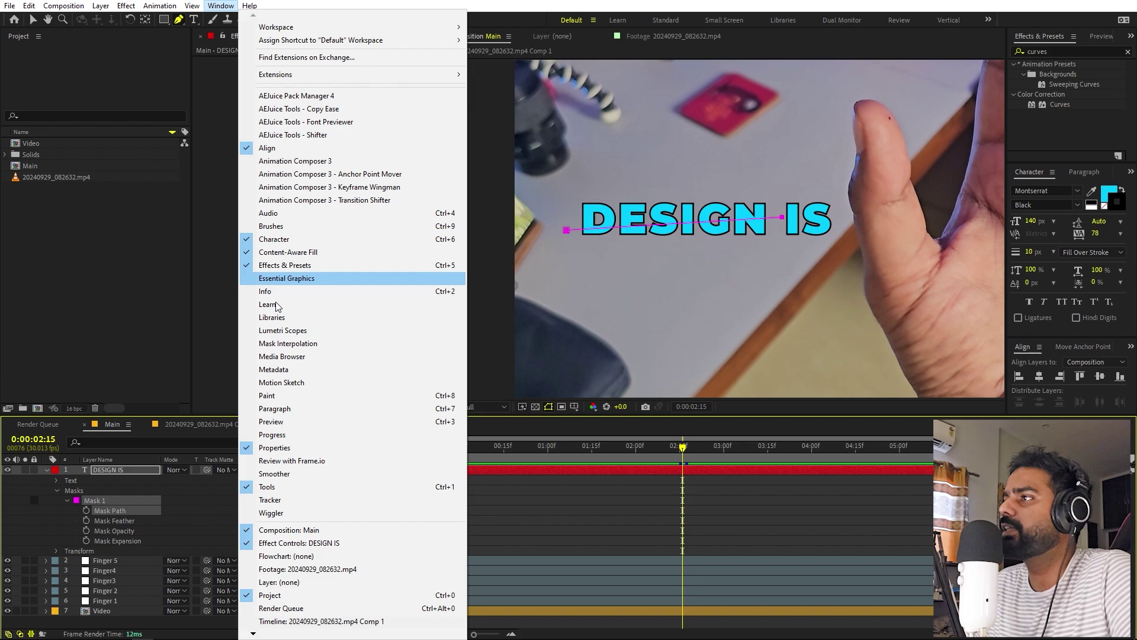
mouse_move(254, 634)
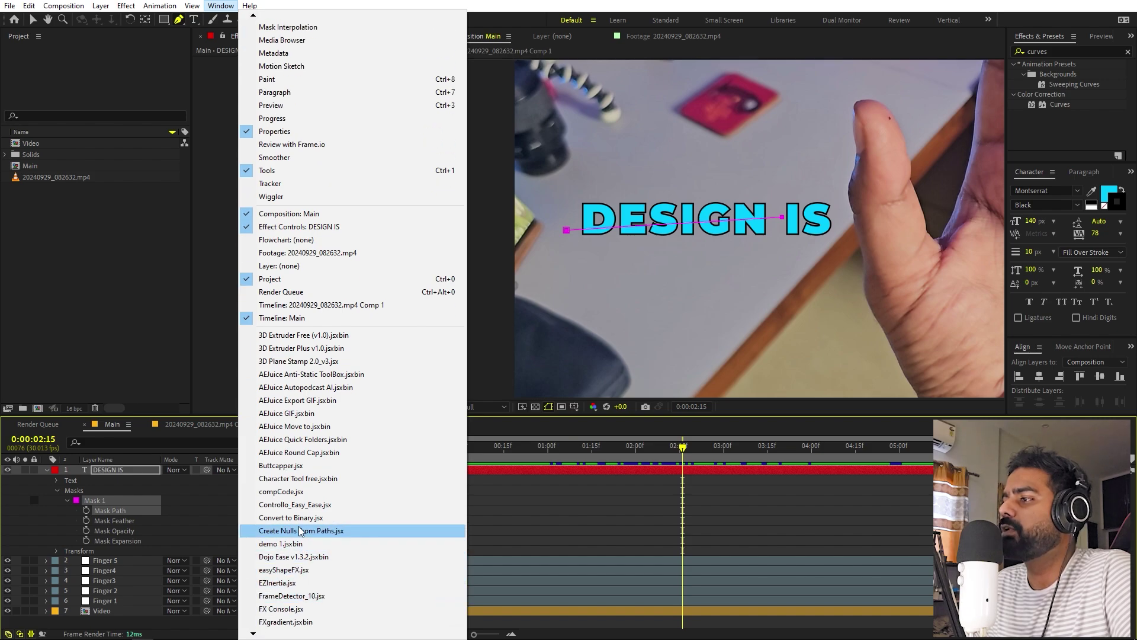
left_click(304, 532)
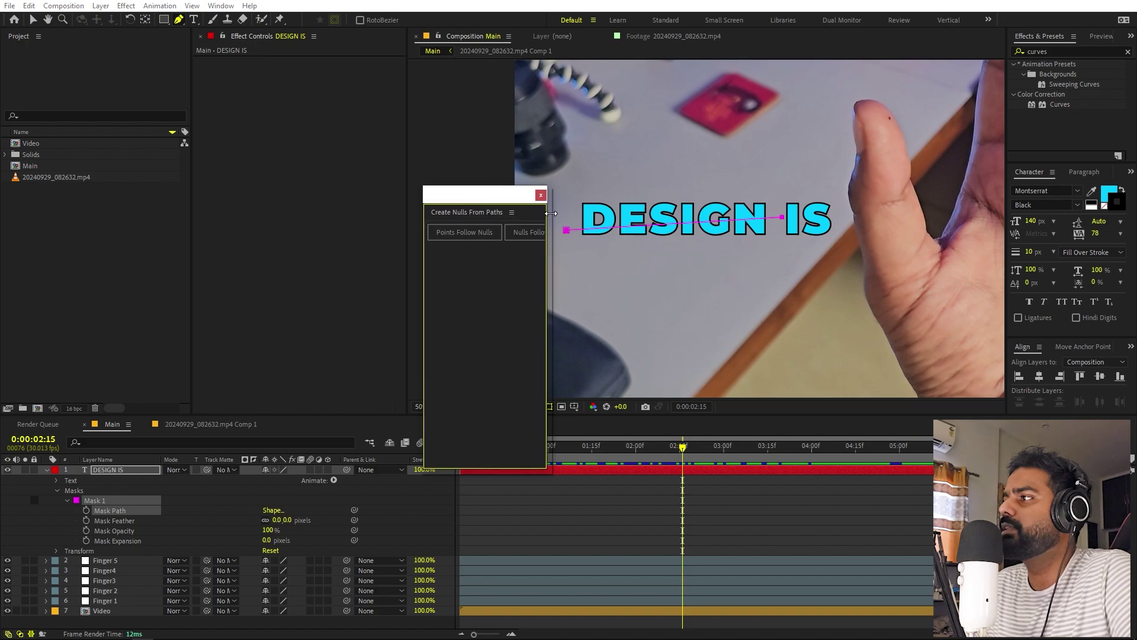
left_click_drag(531, 191, 178, 102)
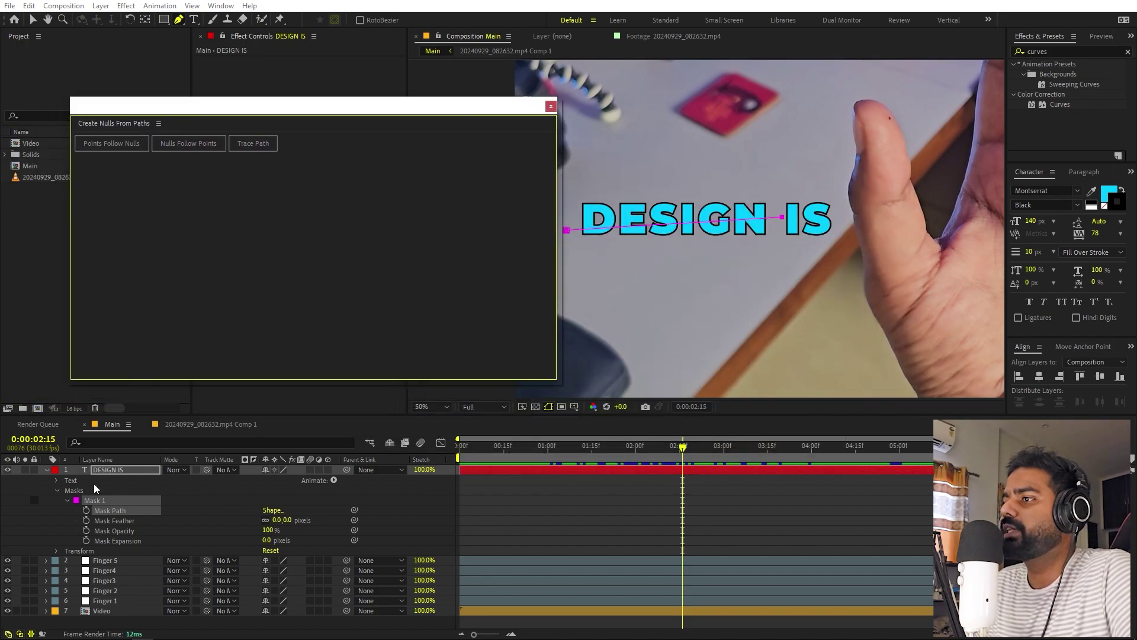
left_click(118, 510)
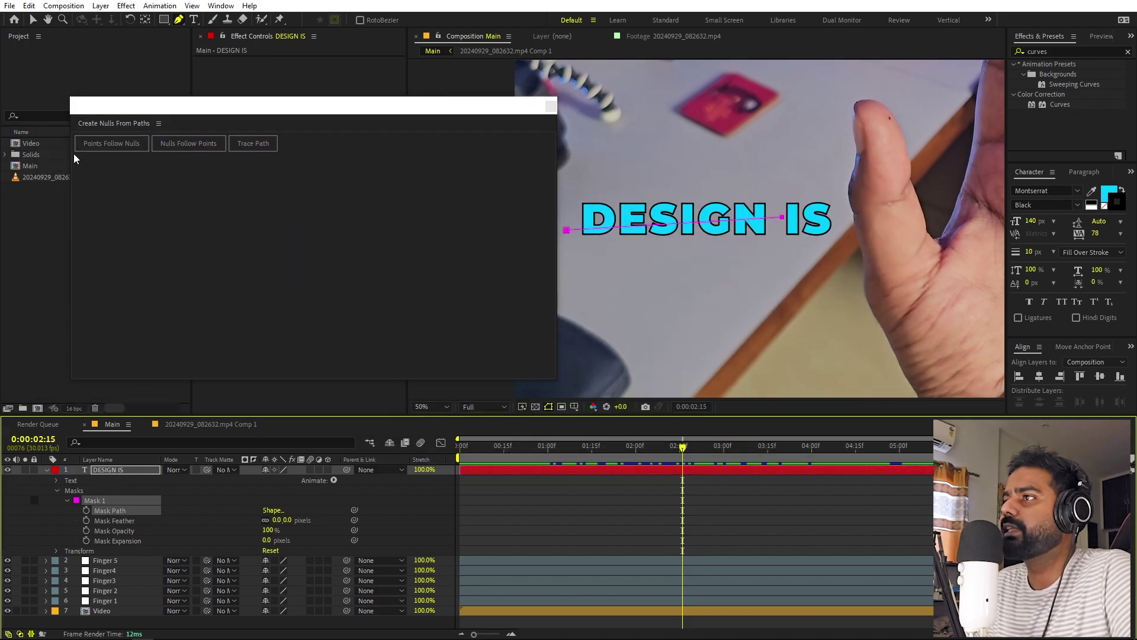
left_click(113, 144)
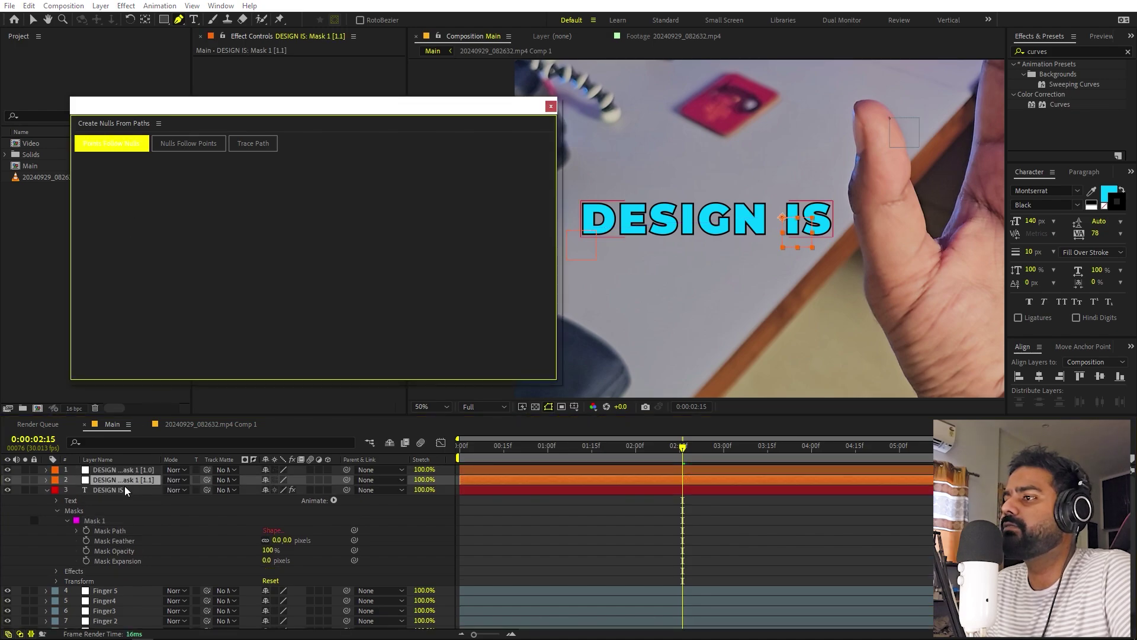
left_click_drag(478, 113, 0, 195)
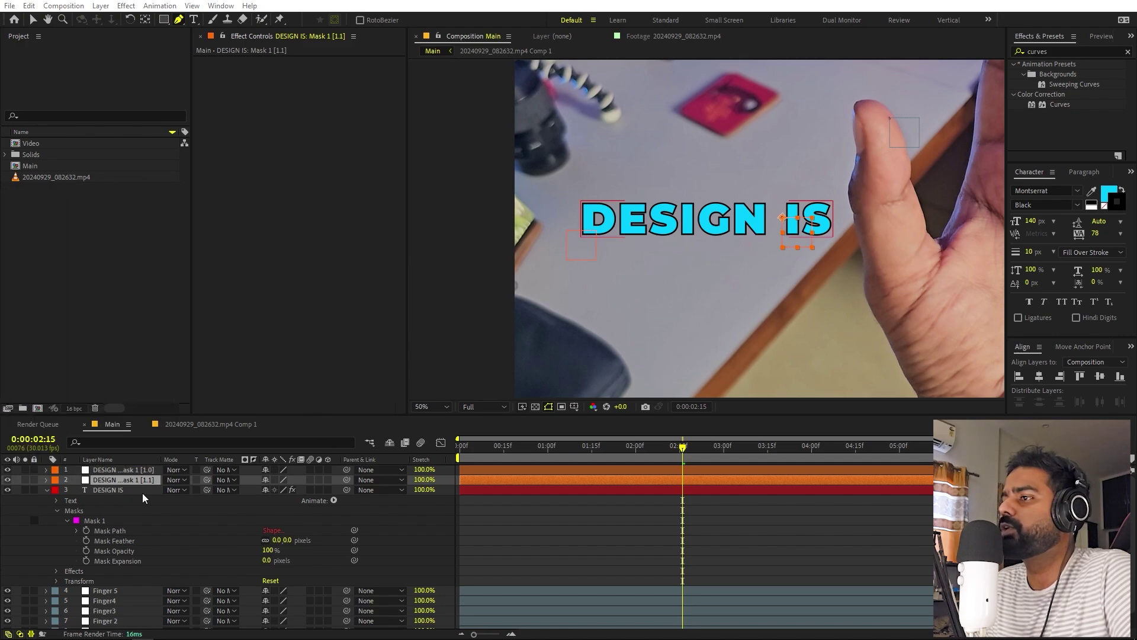
Set the DESIGN IS text's path option to Mask 1 so the letters follow the mask, and collapse the layer's properties.
left_click(56, 501)
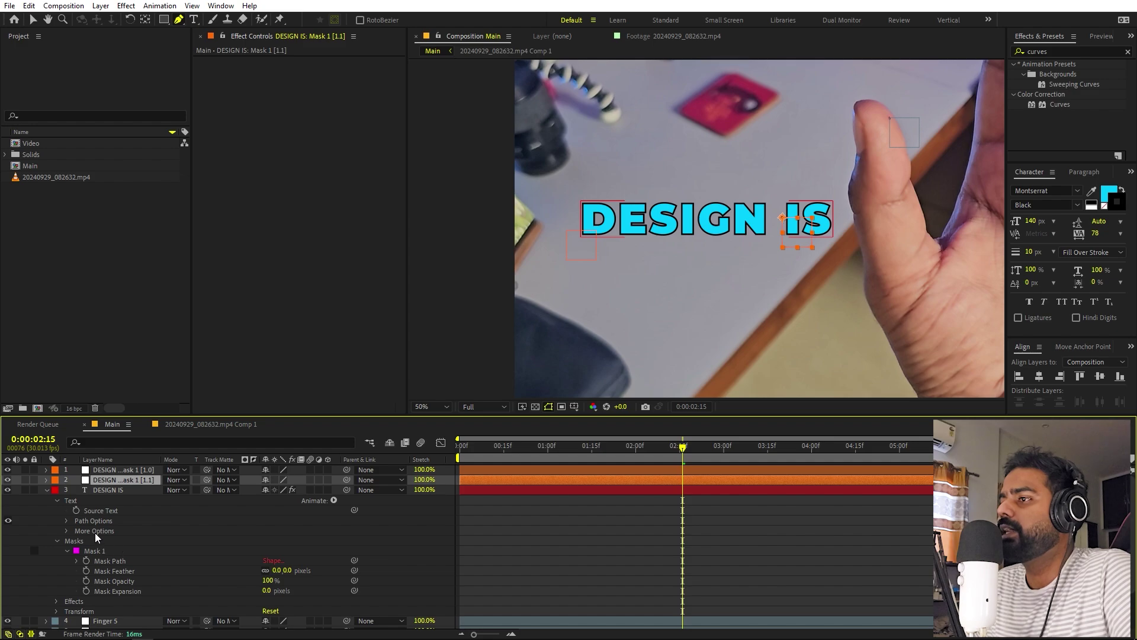
left_click(66, 520)
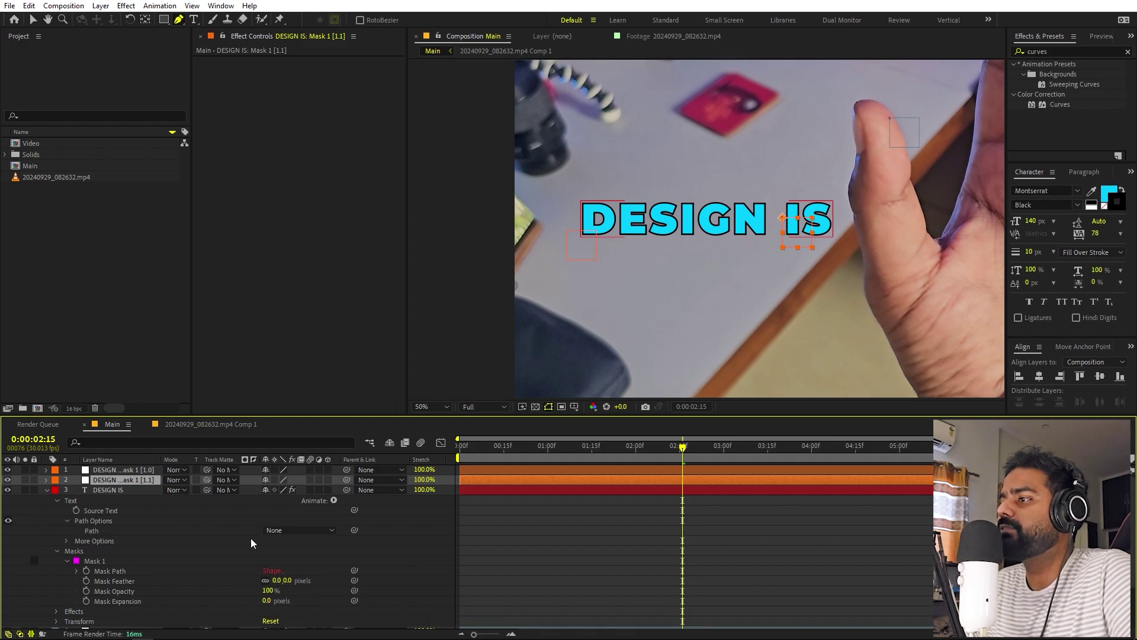
left_click(295, 532)
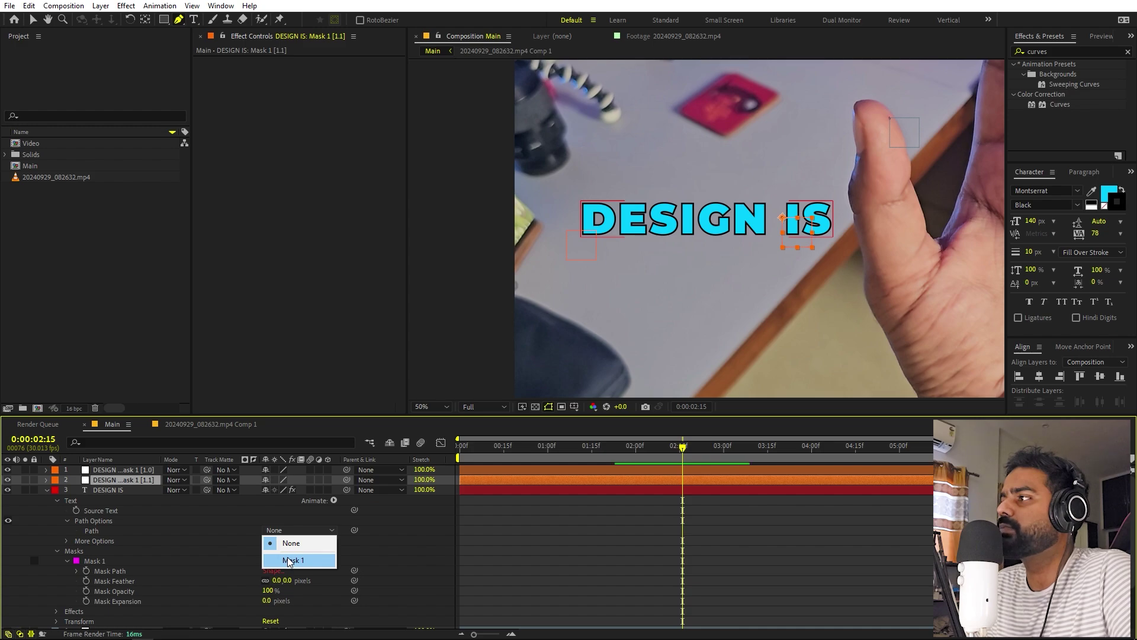
left_click(290, 560)
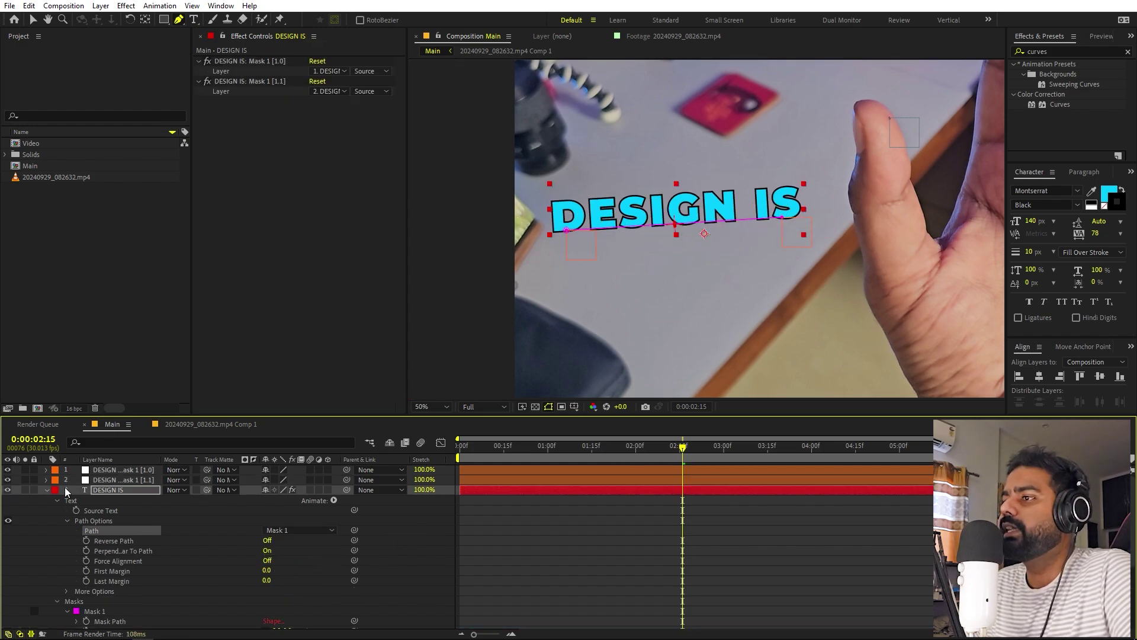
left_click(46, 490)
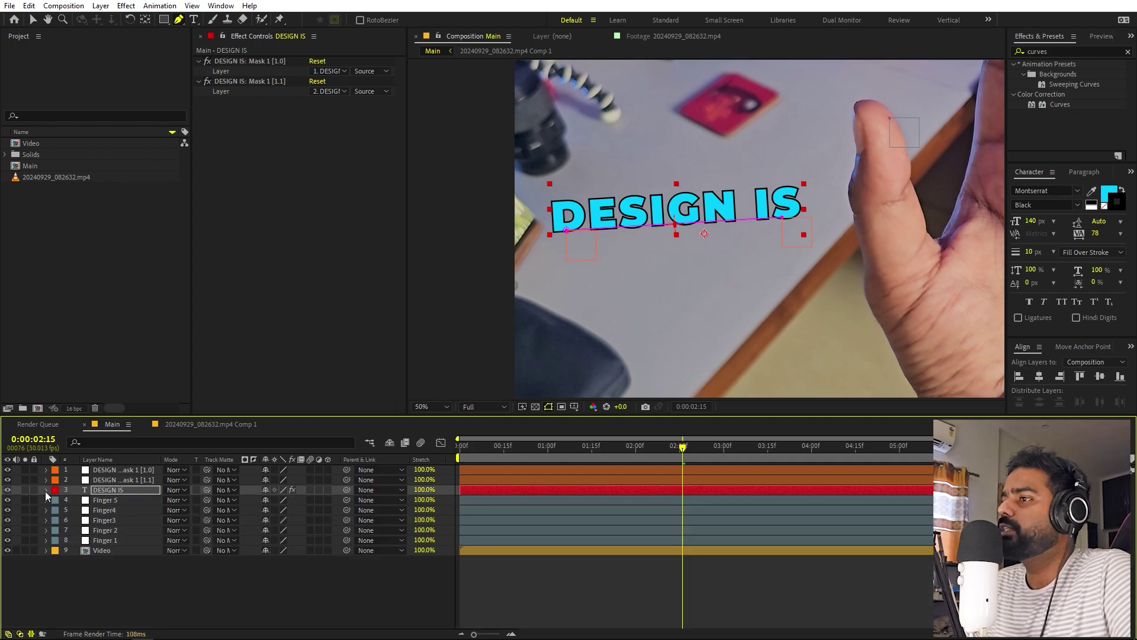
Parent the null at the start of the text path, Mask 1 [1.0], to the Finger 1 null, snapping it to the thumb.
left_click(104, 479)
key("v")
left_click(569, 235)
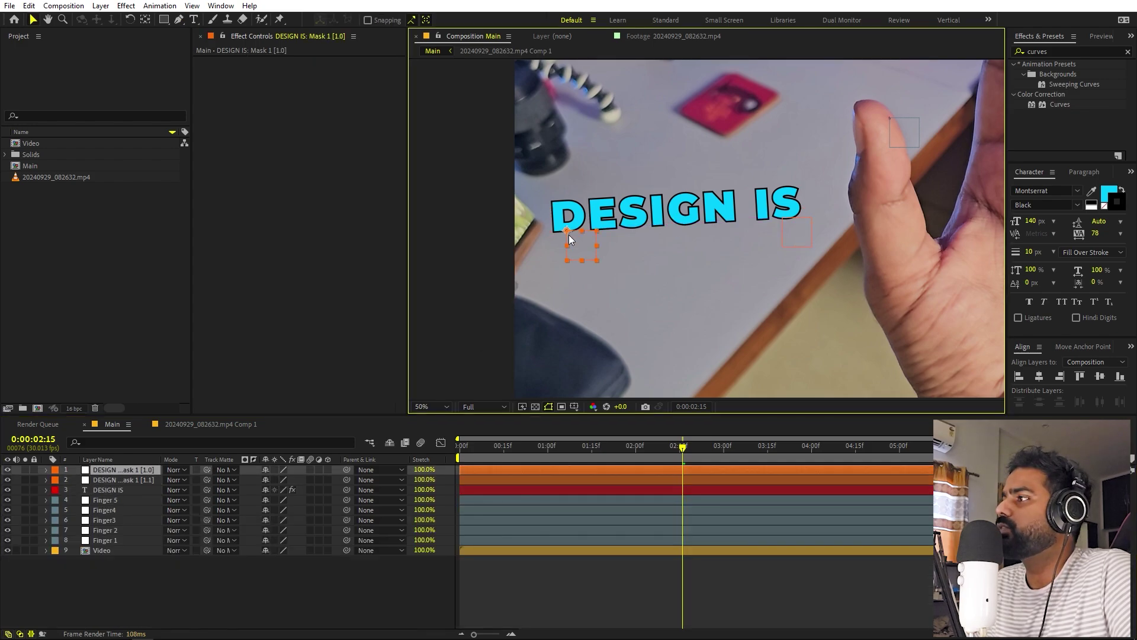
mouse_move(569, 234)
left_mouse_down()
mouse_move(696, 312)
mouse_move(578, 229)
mouse_move(515, 251)
mouse_move(510, 272)
mouse_move(668, 248)
mouse_move(646, 296)
mouse_move(568, 229)
left_mouse_up()
key("h")
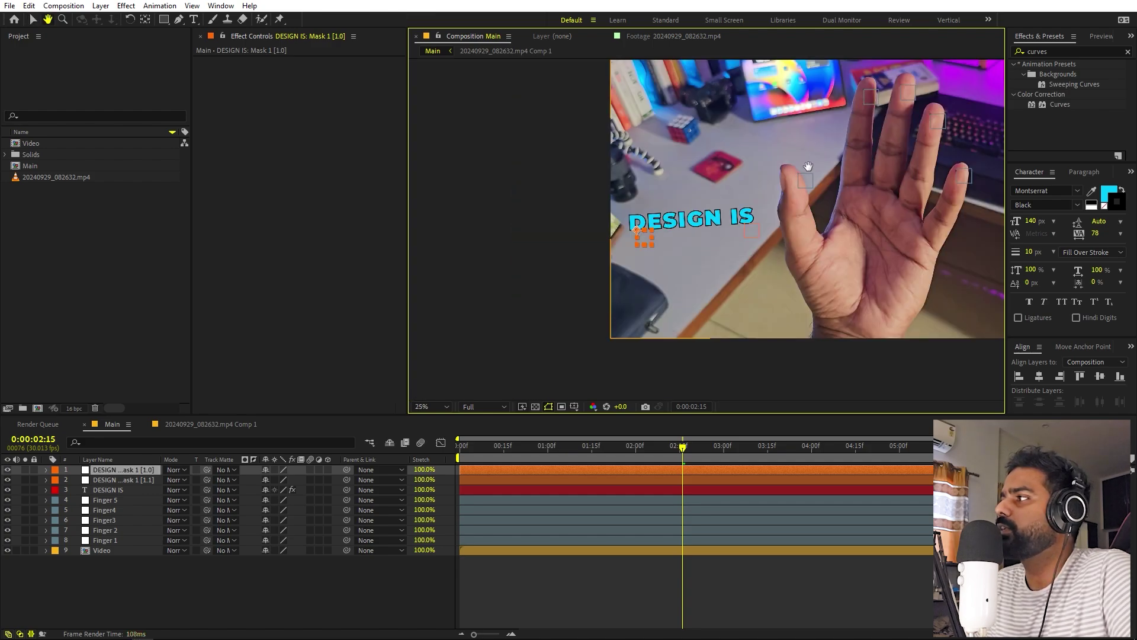
left_click_drag(777, 186, 747, 193)
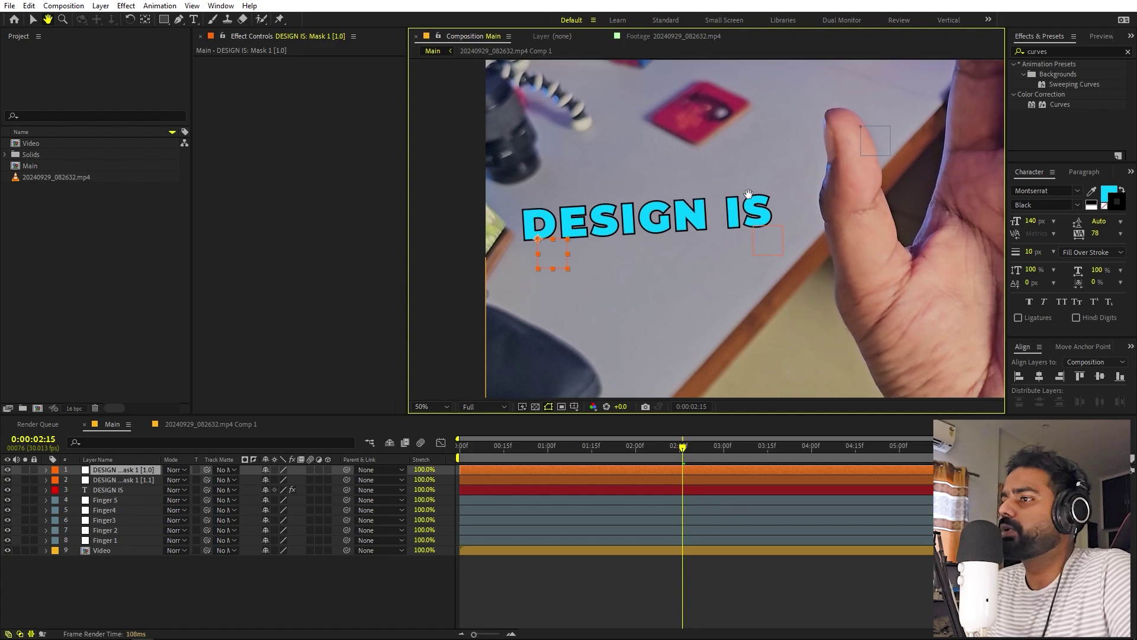
key("v")
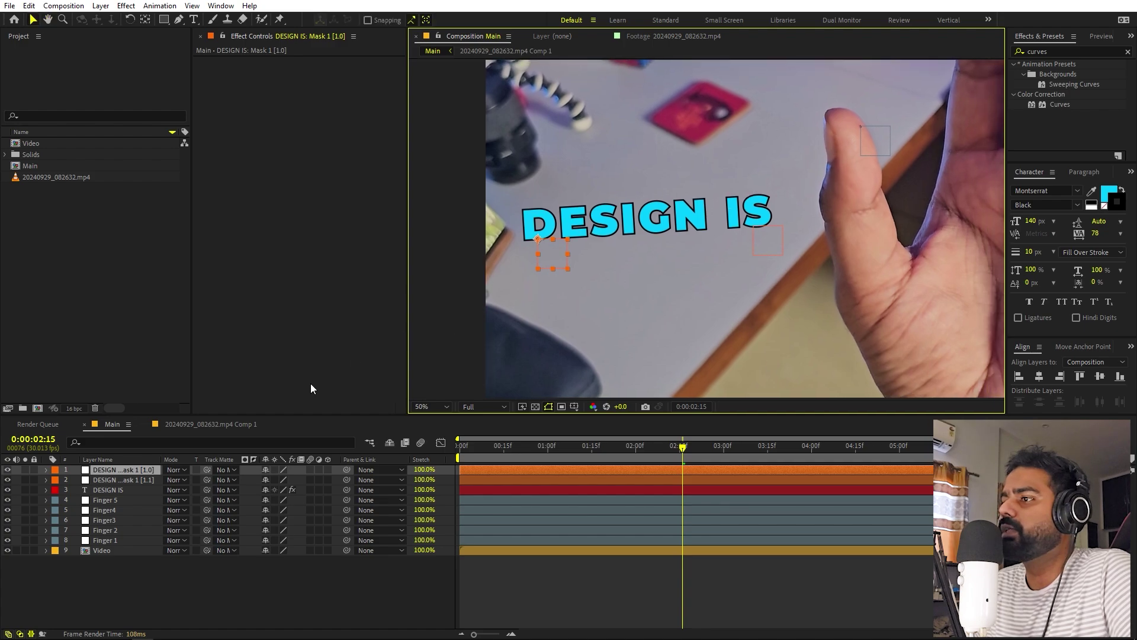
left_click(112, 466)
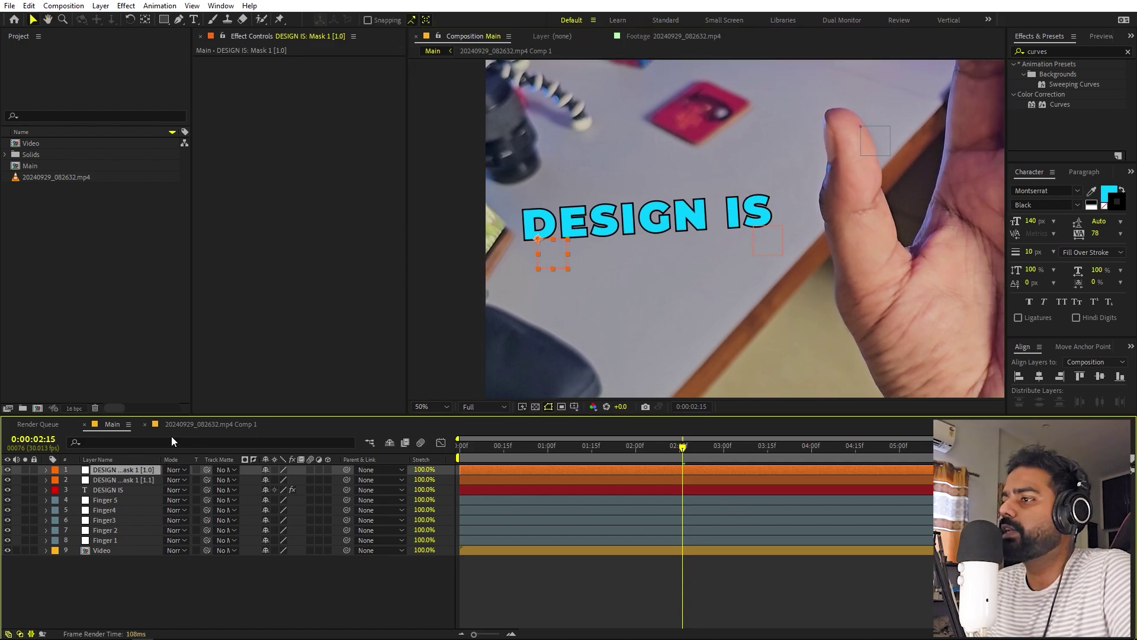
left_click(103, 540)
left_click(122, 469)
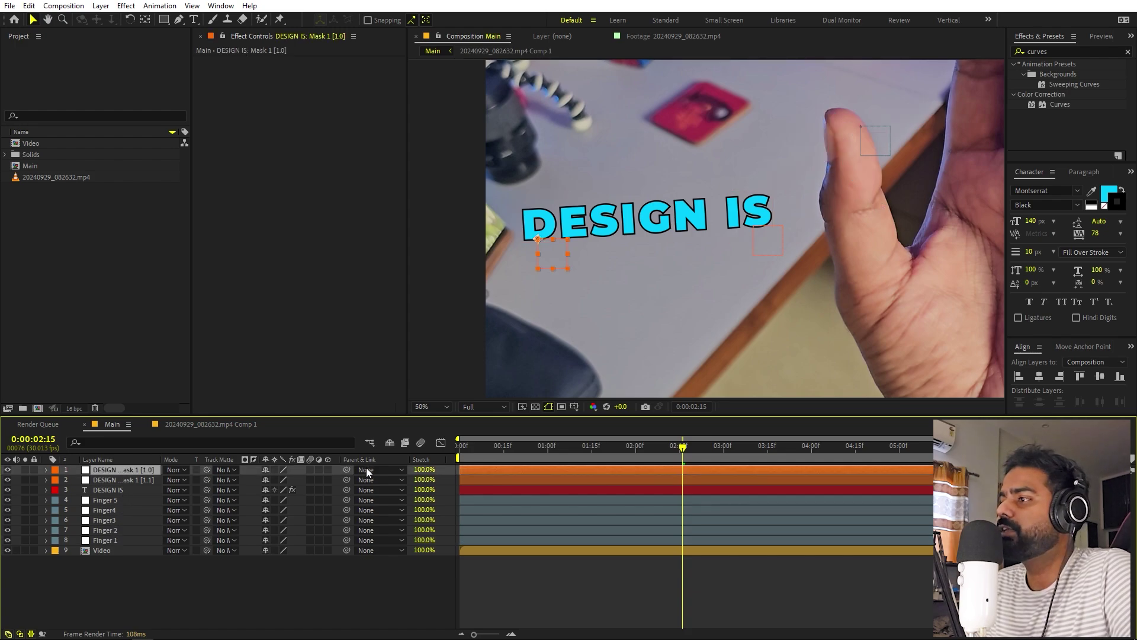
mouse_move(347, 467)
left_mouse_down()
mouse_move(162, 546)
mouse_move(108, 538)
left_mouse_up()
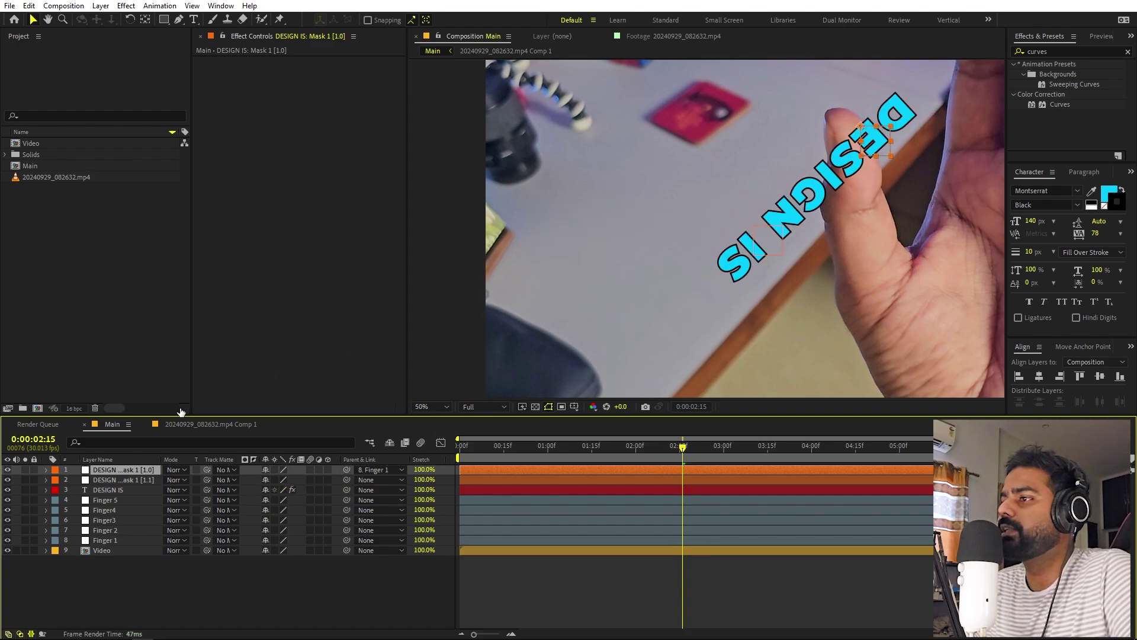
Parent the null at the end of the DESIGN IS path, Mask 1 [1.1], to the Finger 2 null, snapping it to the index fingertip.
key("h")
left_click_drag(915, 130, 661, 261)
key("v")
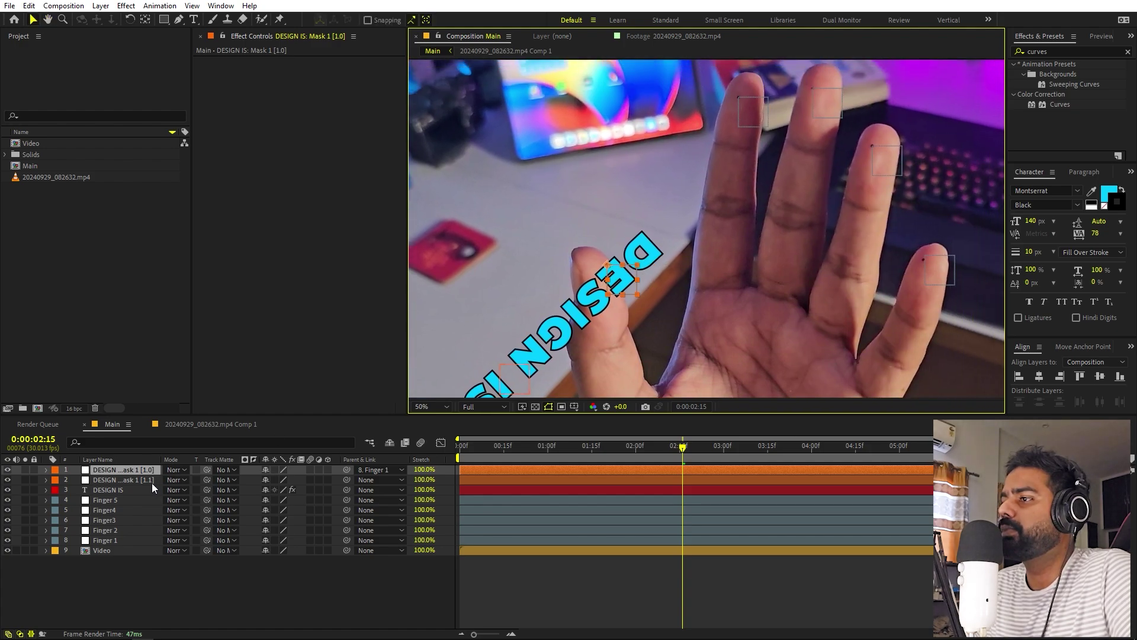
left_click(152, 481)
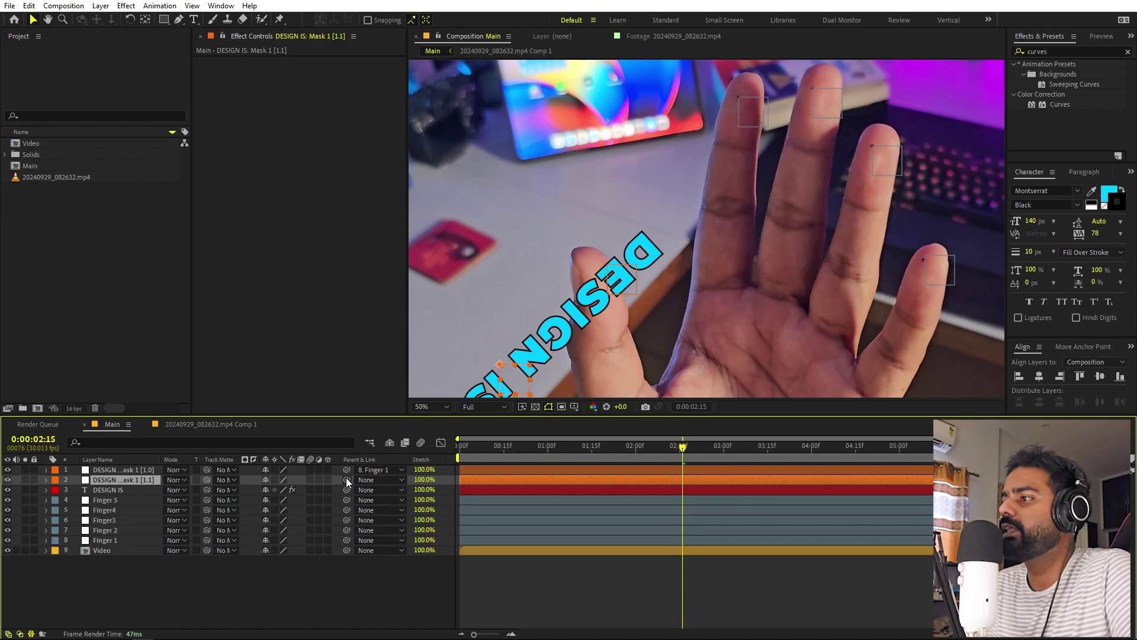
left_click_drag(345, 478, 115, 530)
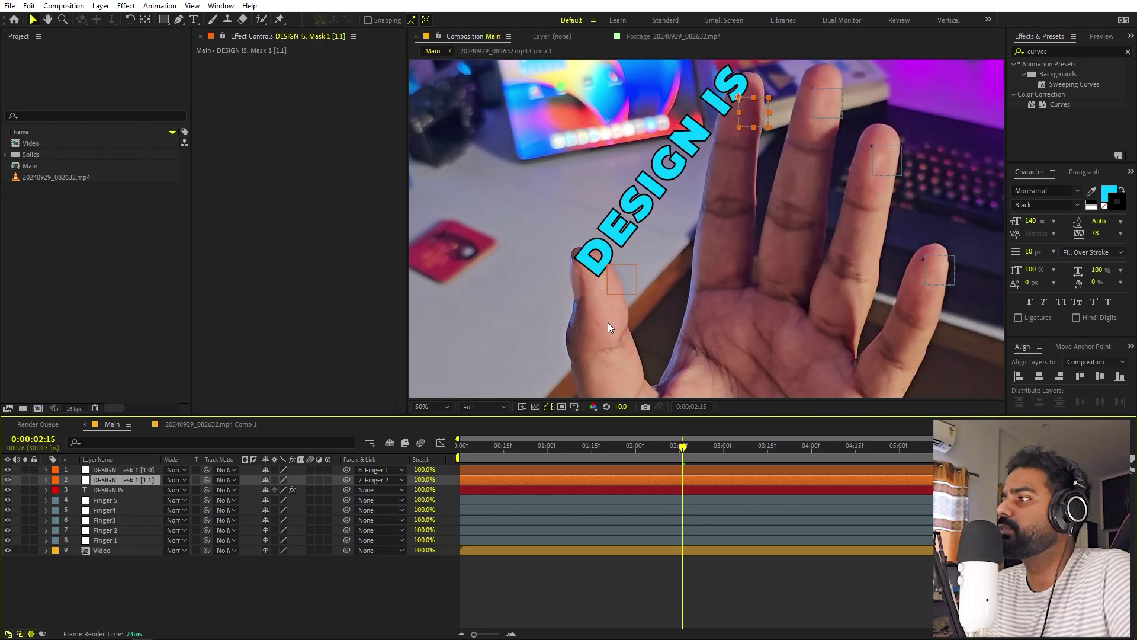
Turn on Force Alignment in the DESIGN IS text's path options and preview the animation from the first frame with the whole composition in view.
left_click(46, 490)
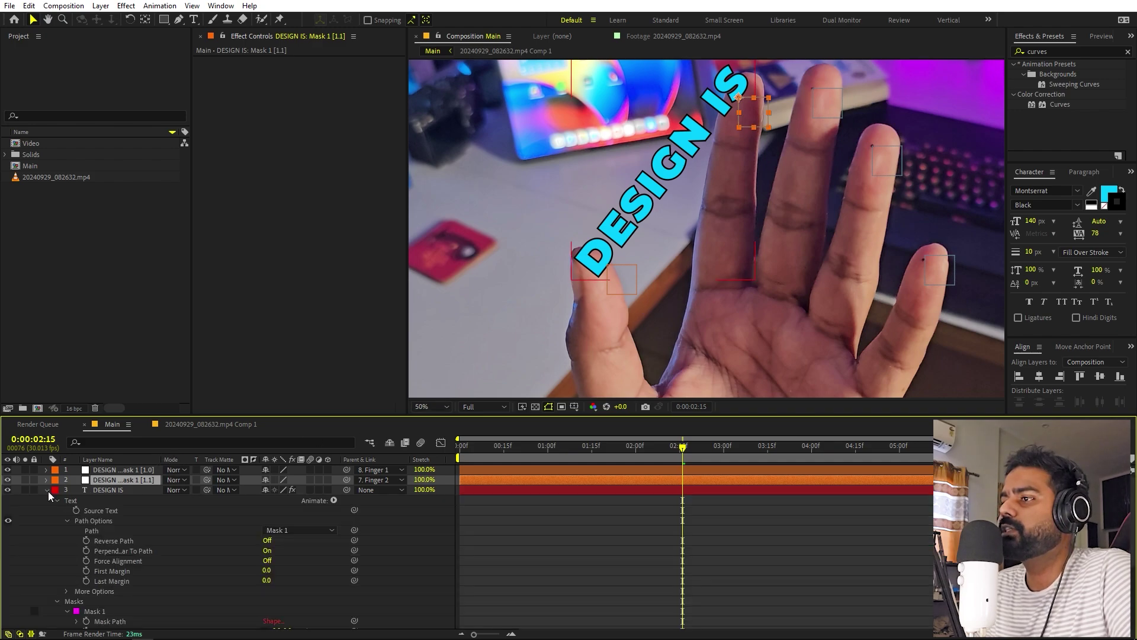
scroll(56, 497, "down", 1)
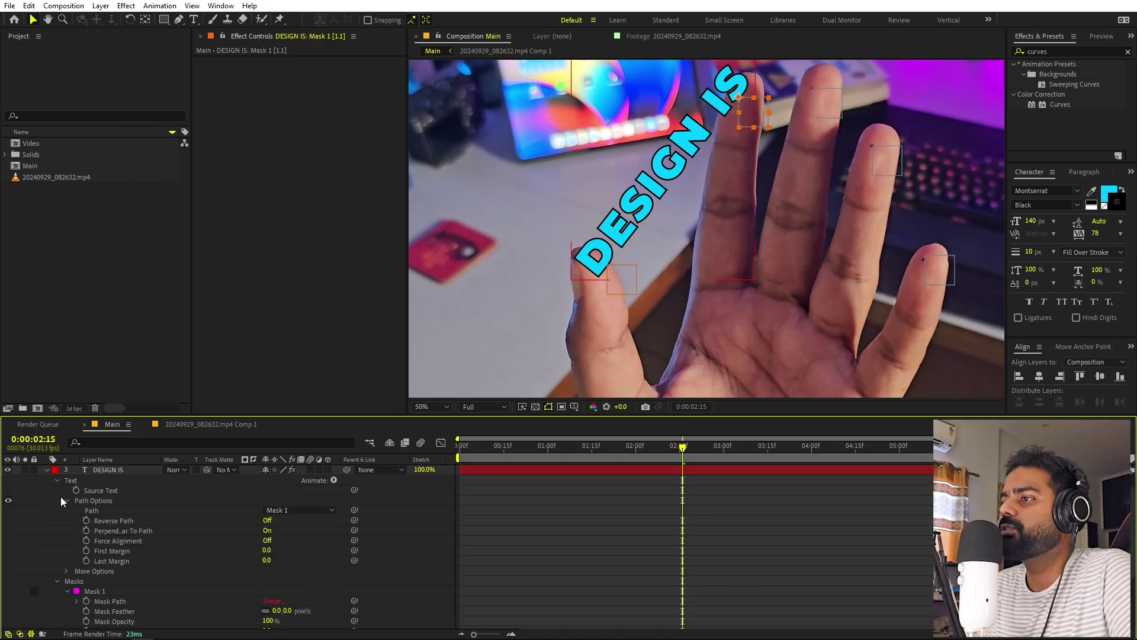
left_click(57, 581)
left_click(113, 539)
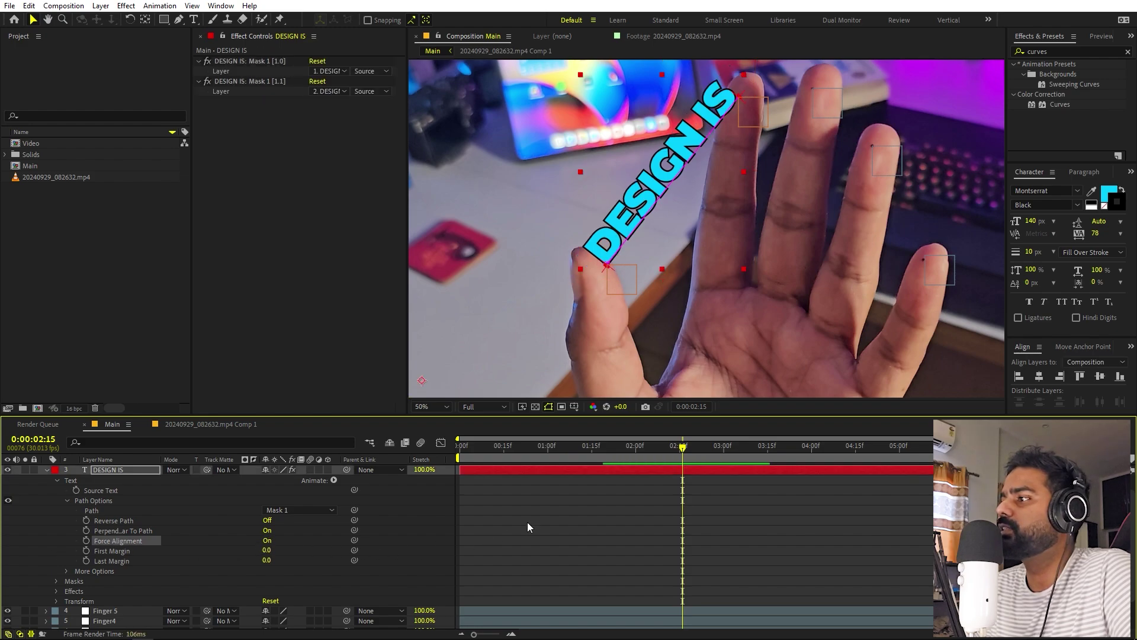
key("Home")
left_click(429, 406)
left_click(444, 432)
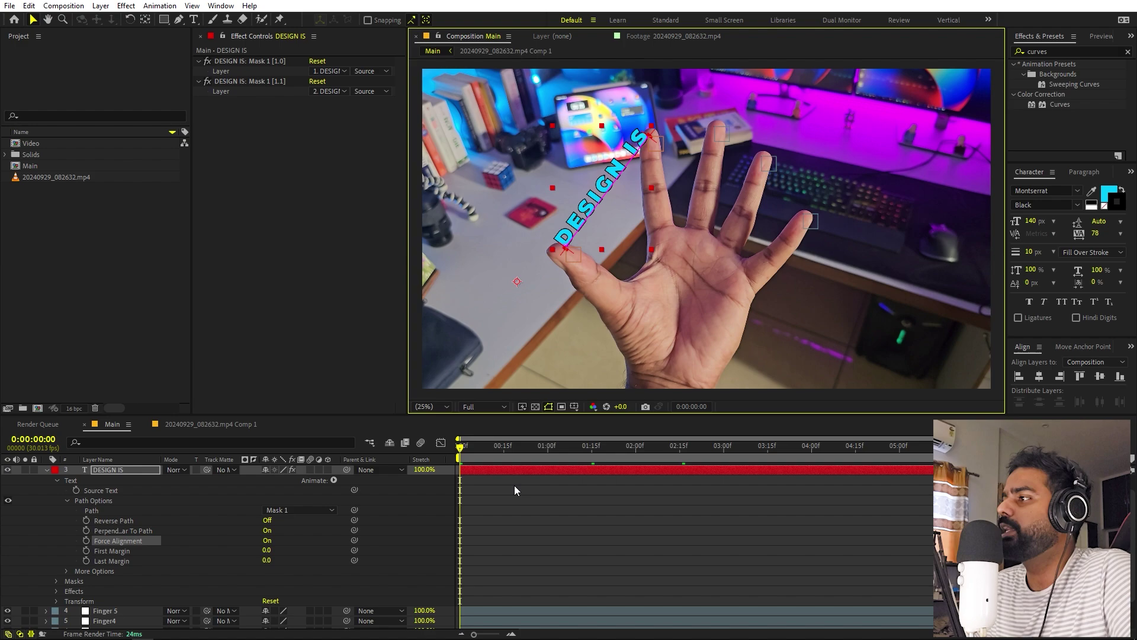
key("space")
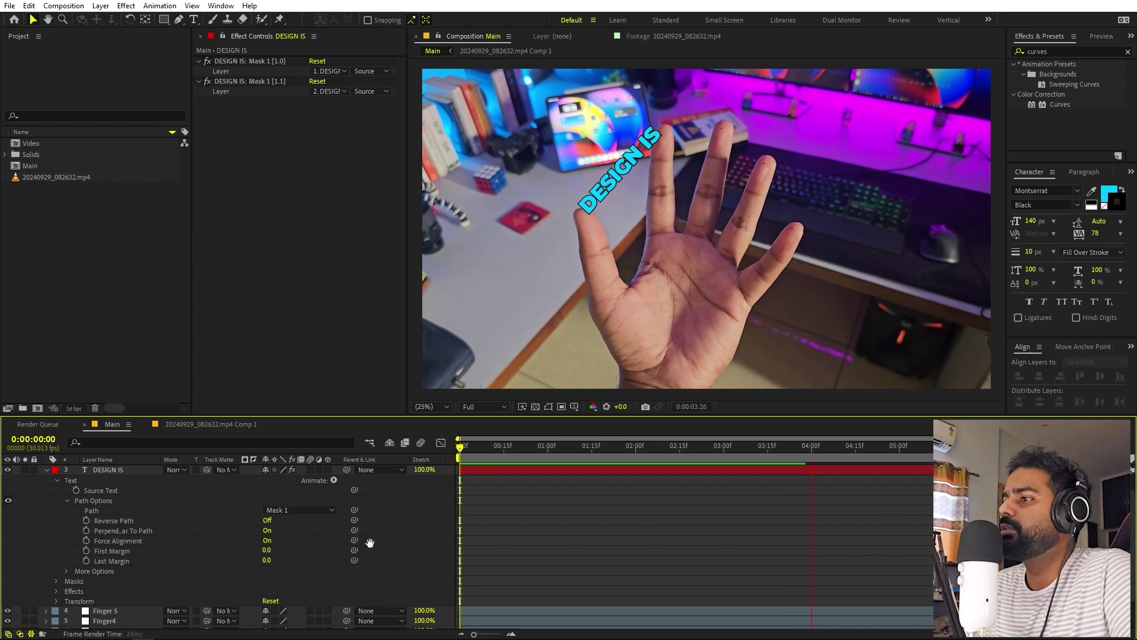
key("space")
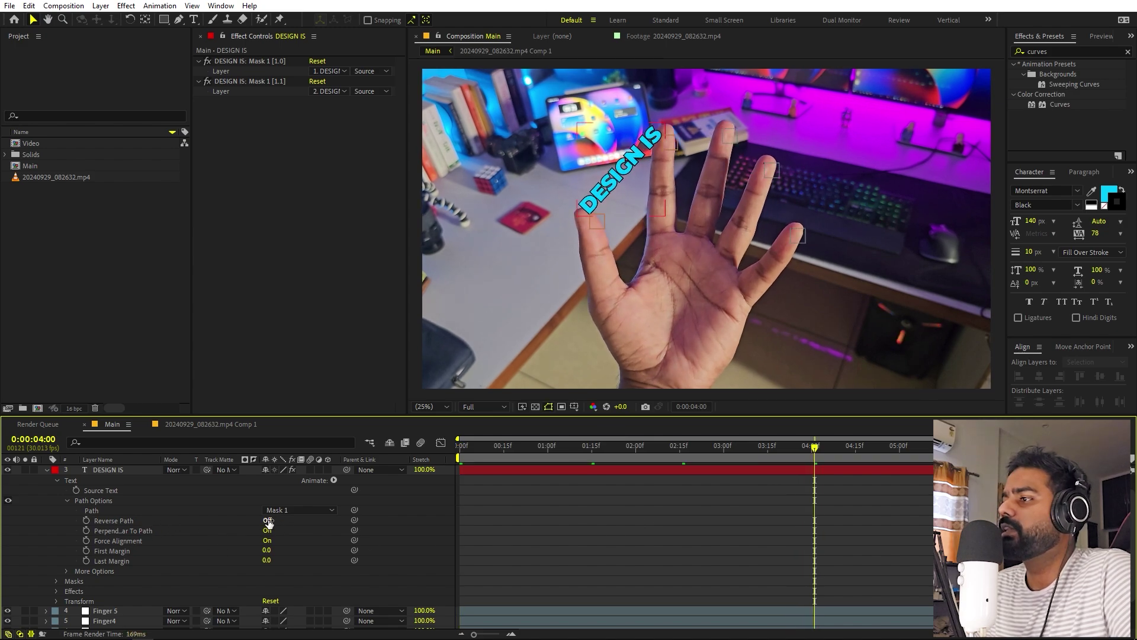
Try the Reverse Path option on the DESIGN IS text and switch it back off.
left_click(276, 521)
scroll(624, 173, "up", 2)
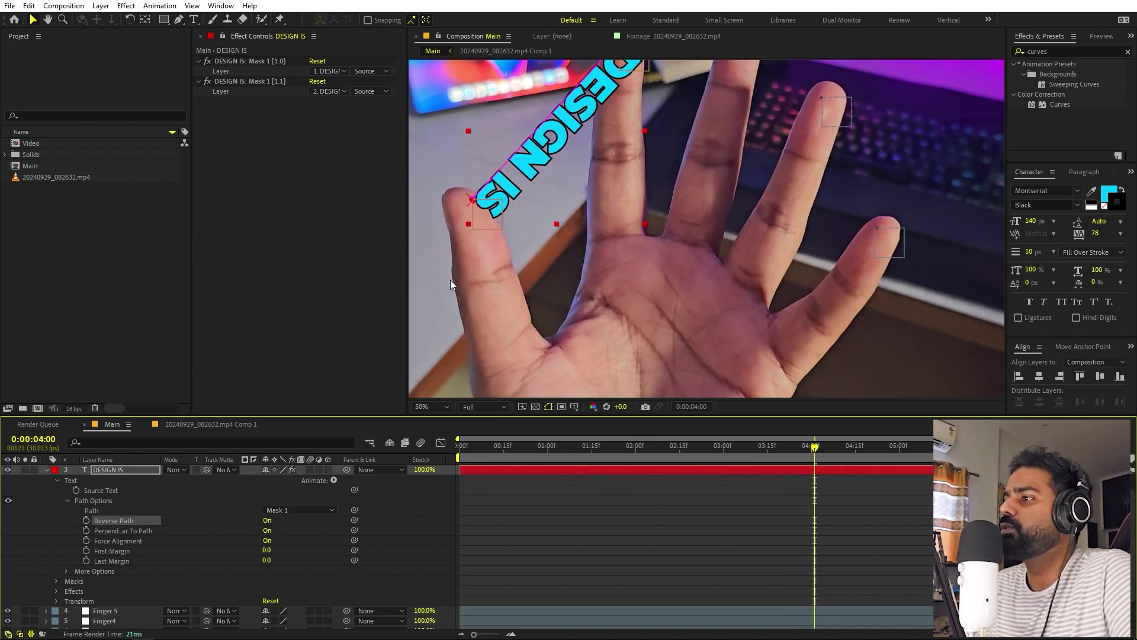
left_click(267, 520)
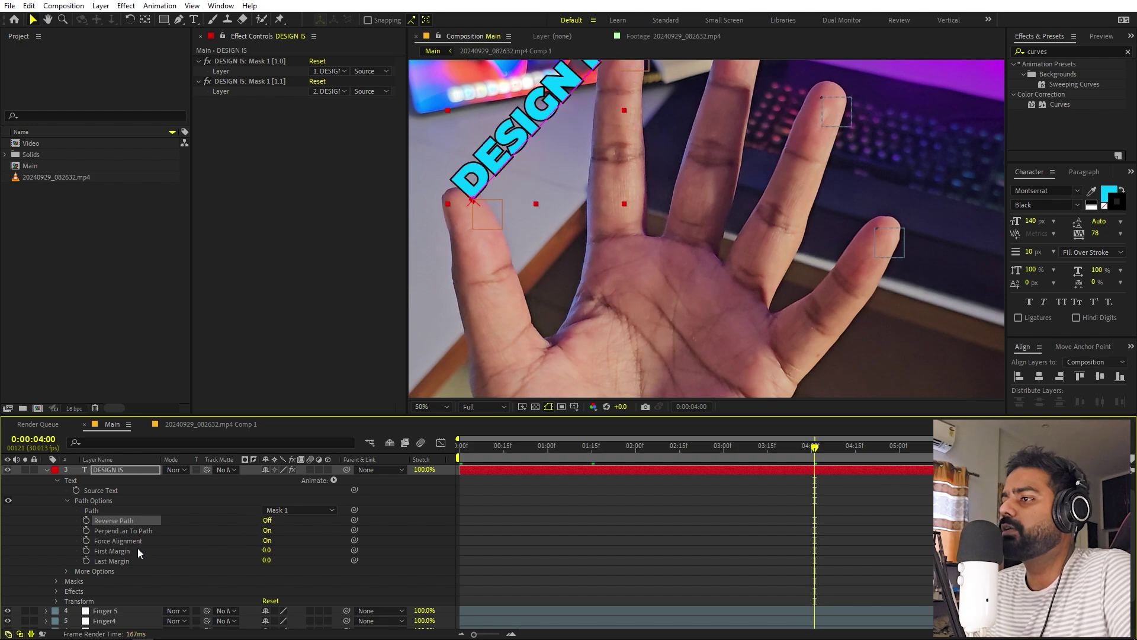
Try a First Margin of -187 on the DESIGN IS text path, preview it, and undo the margin change.
left_click_drag(266, 550, 172, 576)
scroll(720, 164, "down", 2)
key("space")
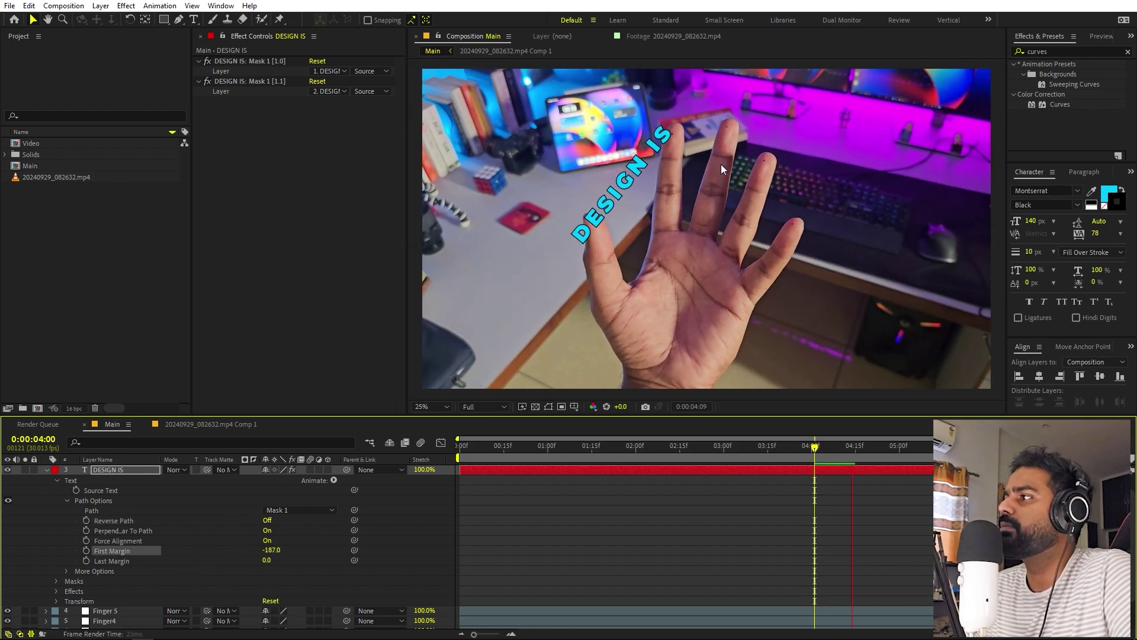
key("space")
key("ctrl+z")
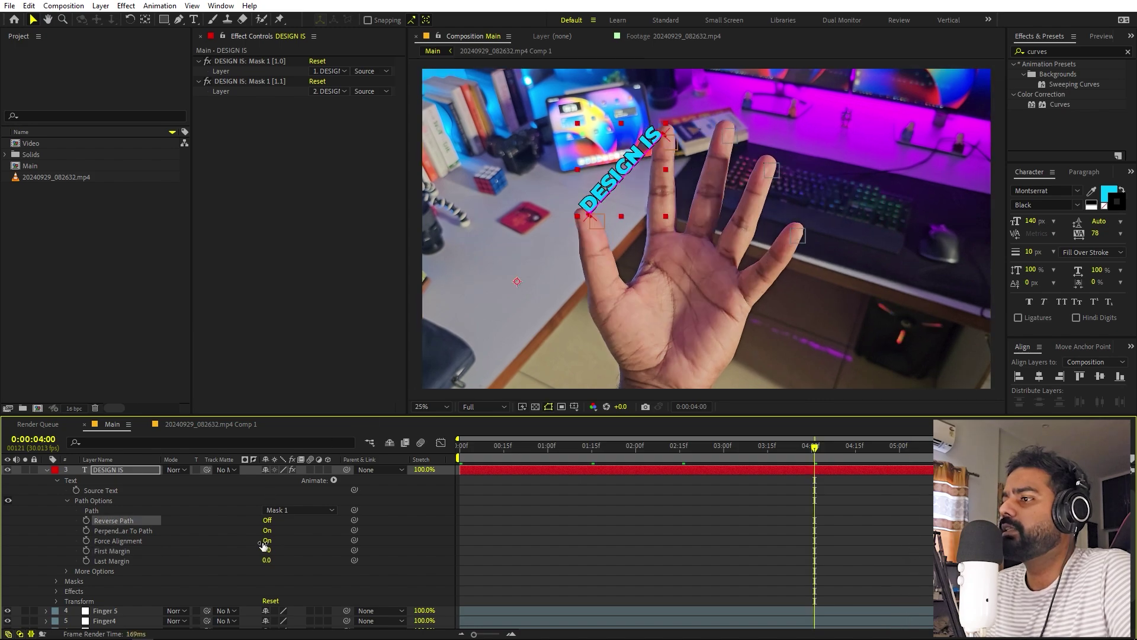
Try the DESIGN IS text with Perpendicular To Path off, preview the animation, and switch the option back on.
left_click(267, 530)
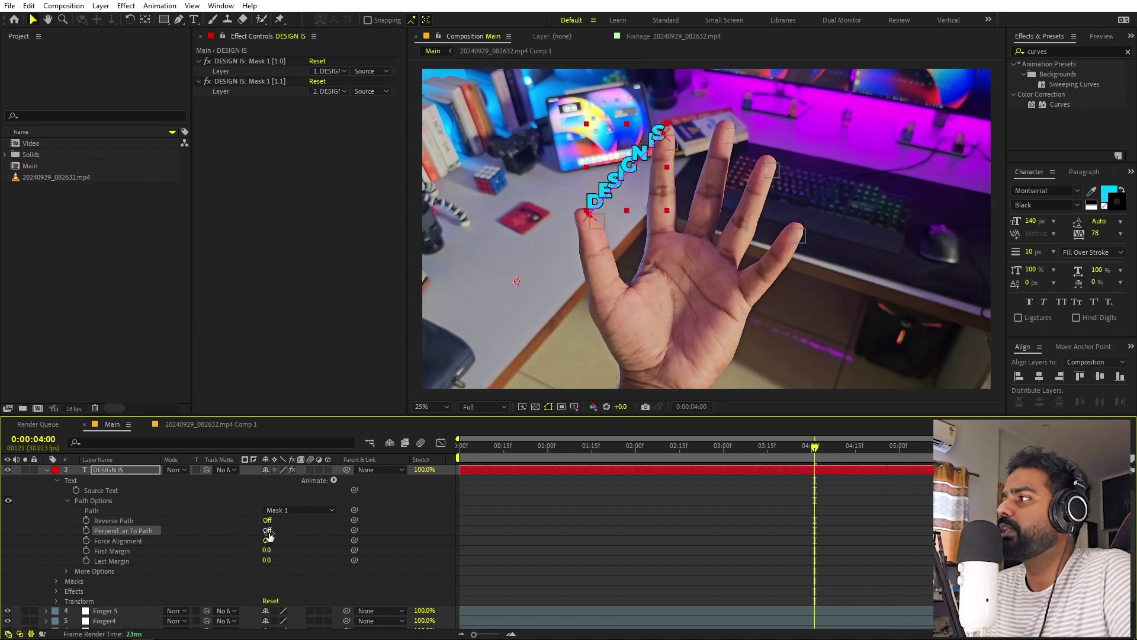
left_click(669, 400)
key("space")
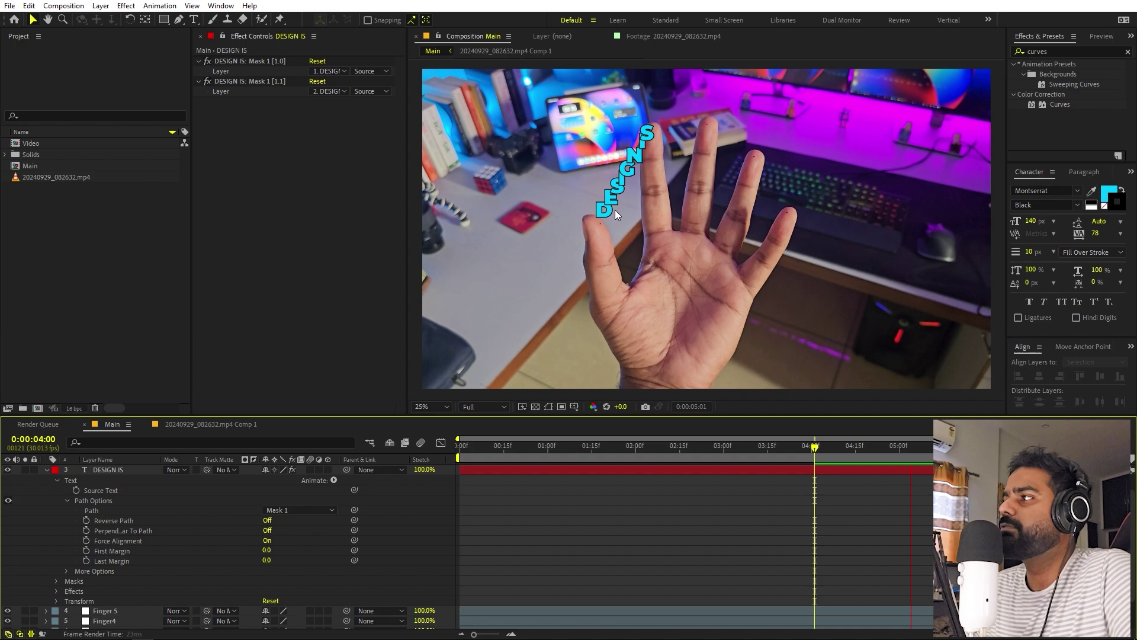
scroll(586, 157, "up", 2)
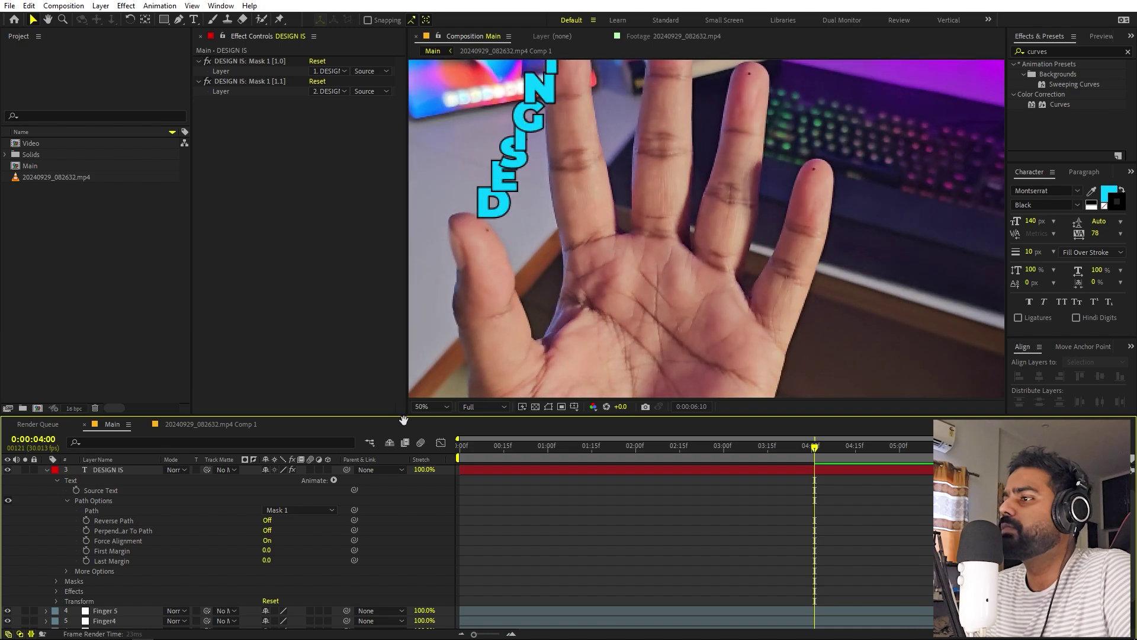
left_click(268, 531)
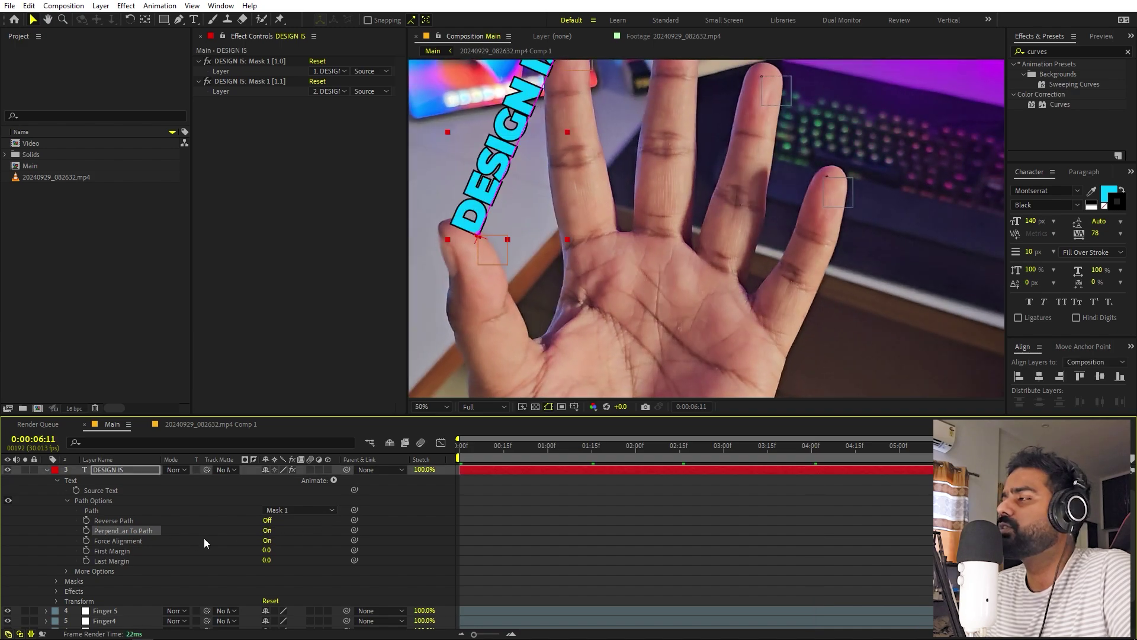
scroll(596, 369, "down", 2)
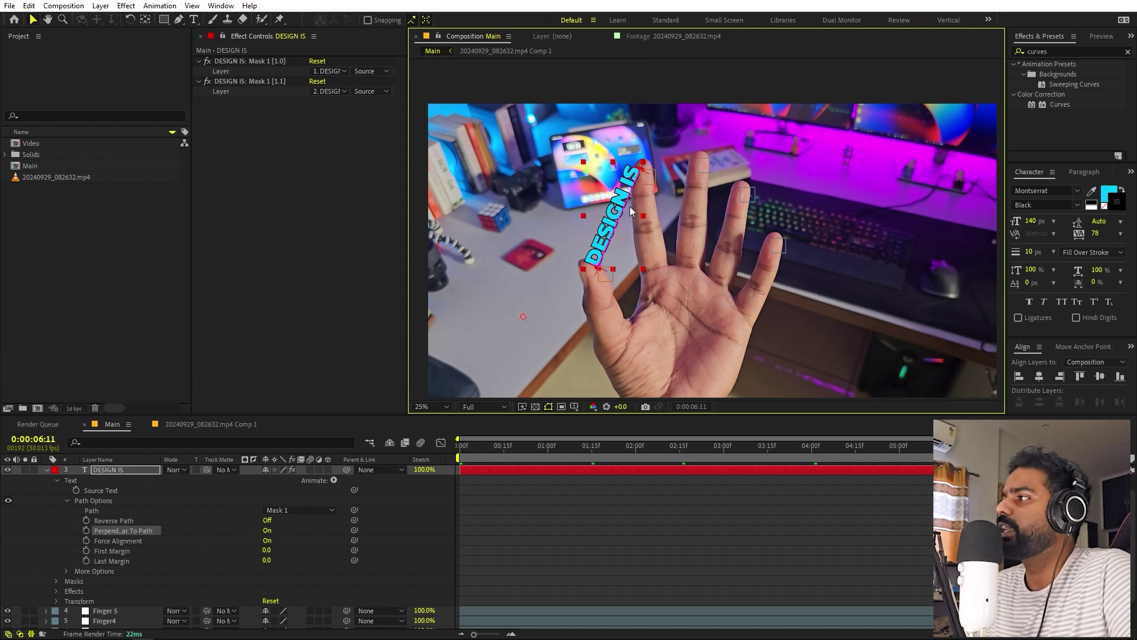
scroll(630, 206, "up", 2)
left_click(530, 283)
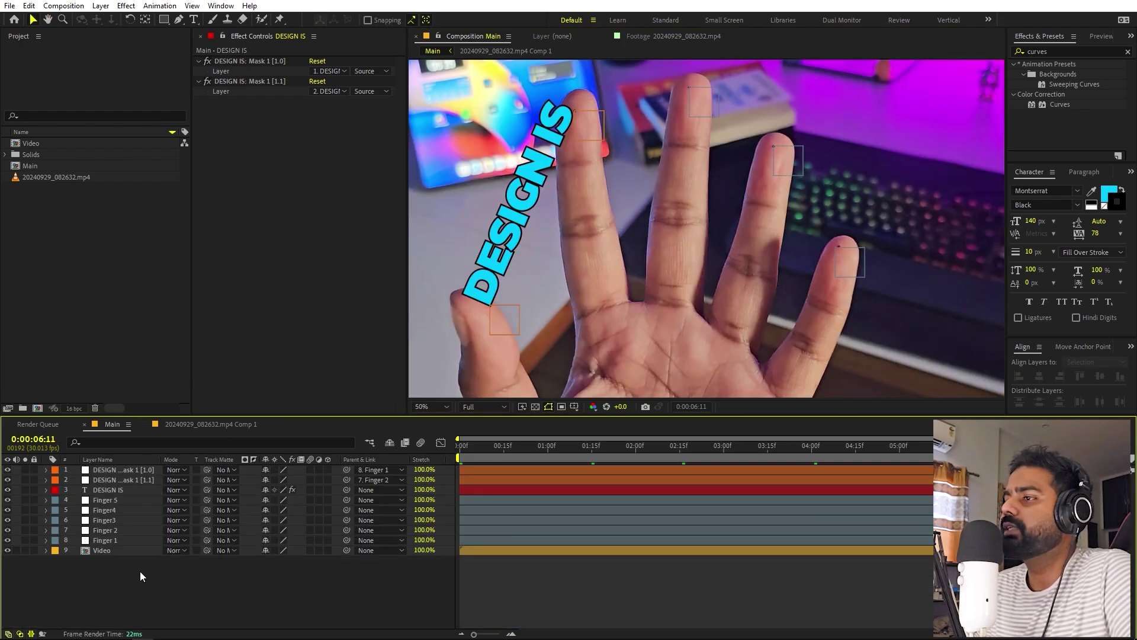
left_click(102, 488)
left_click(117, 470, "shift")
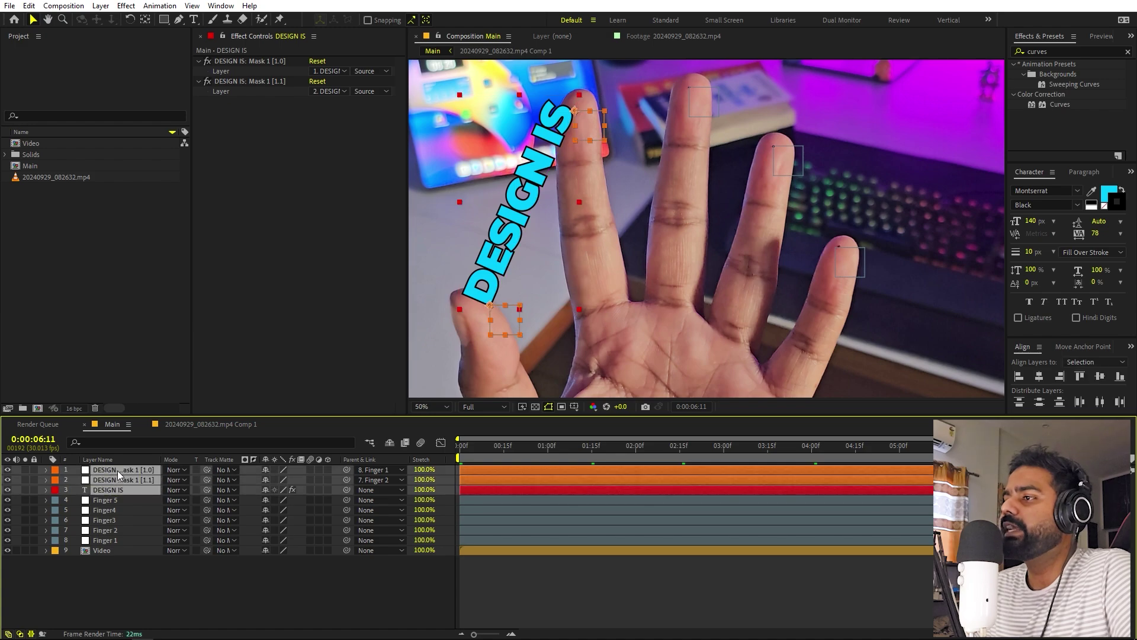
left_click(435, 558)
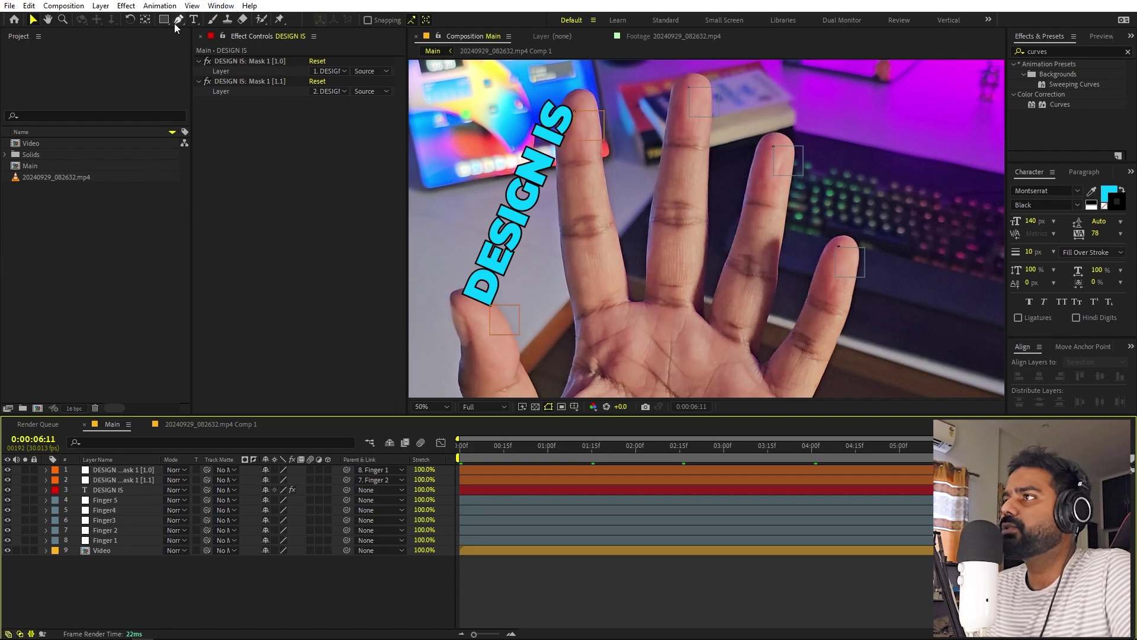
Add a new text layer reading SIMPLE over the palm of the hand.
left_click(193, 19)
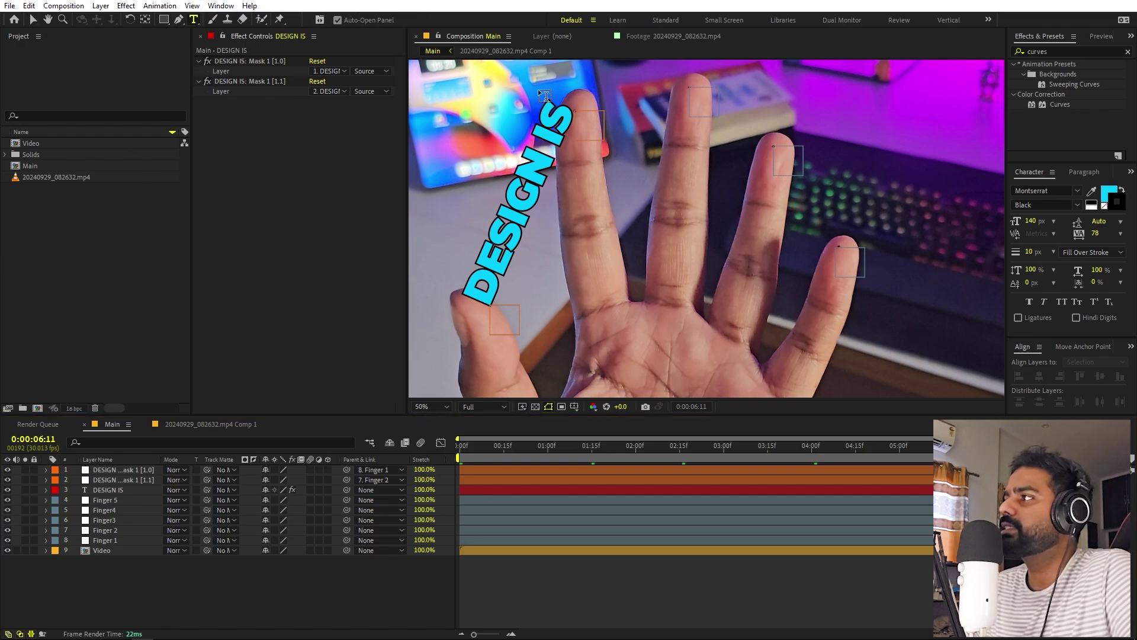
left_click(640, 314)
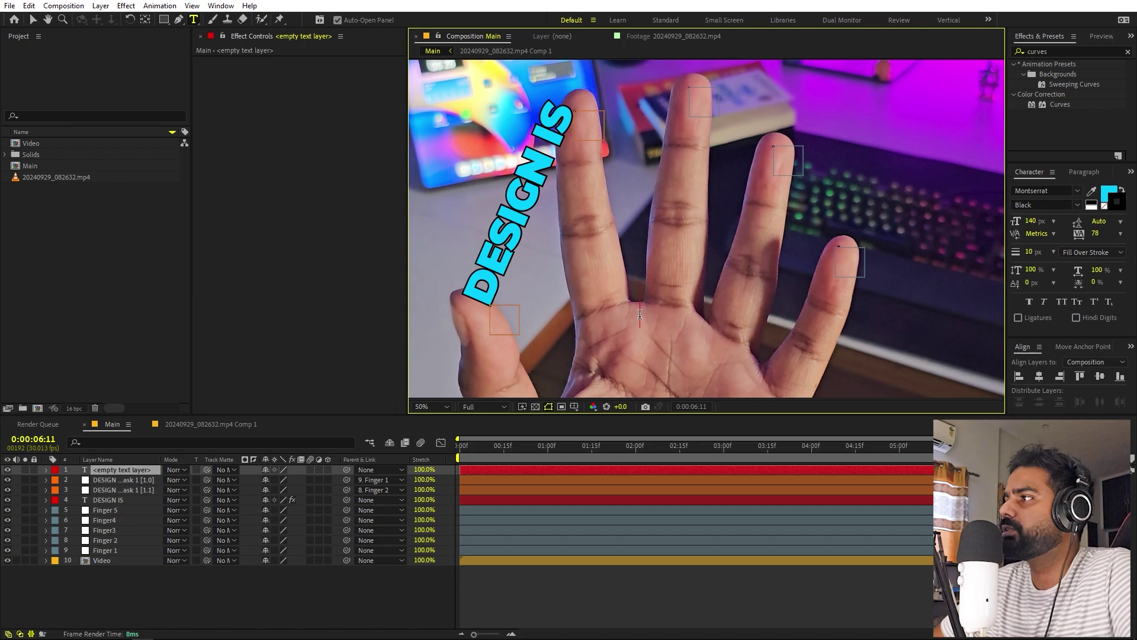
type("SIMPLE")
Change the SIMPLE text's fill color to yellow, FFDE00, and finish editing the text.
key("ctrl+a")
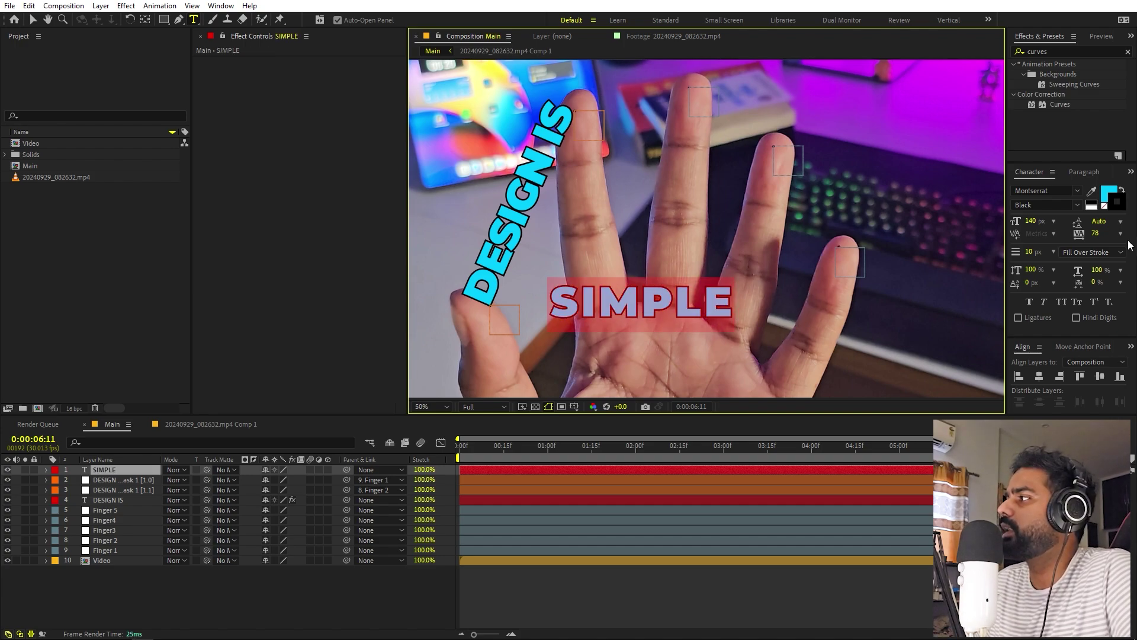
left_click(1107, 192)
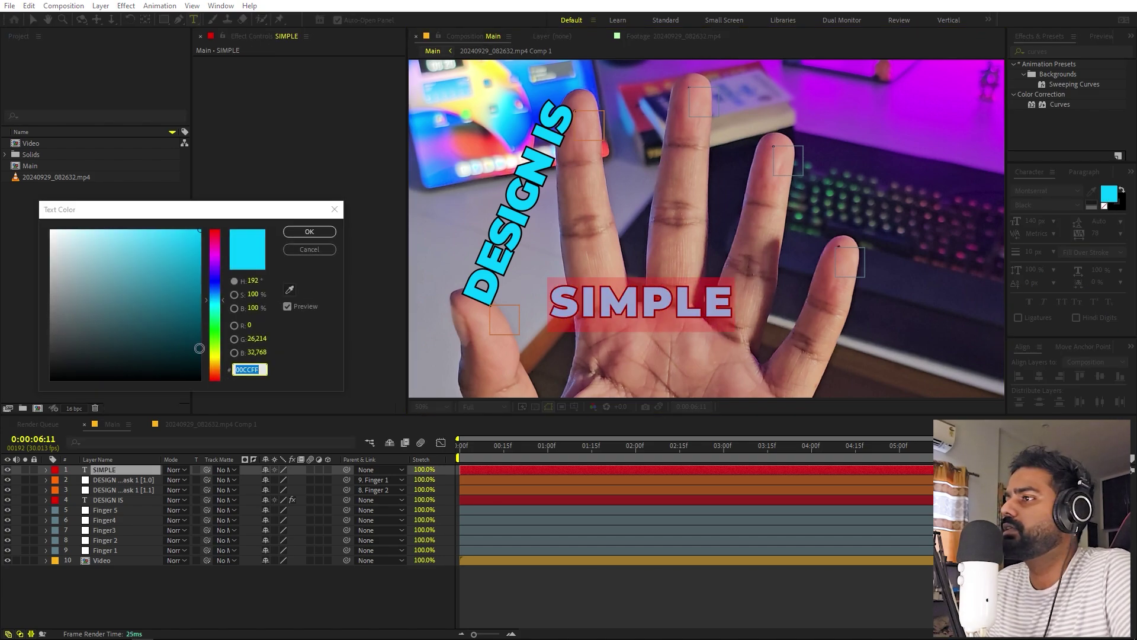
left_click(216, 359)
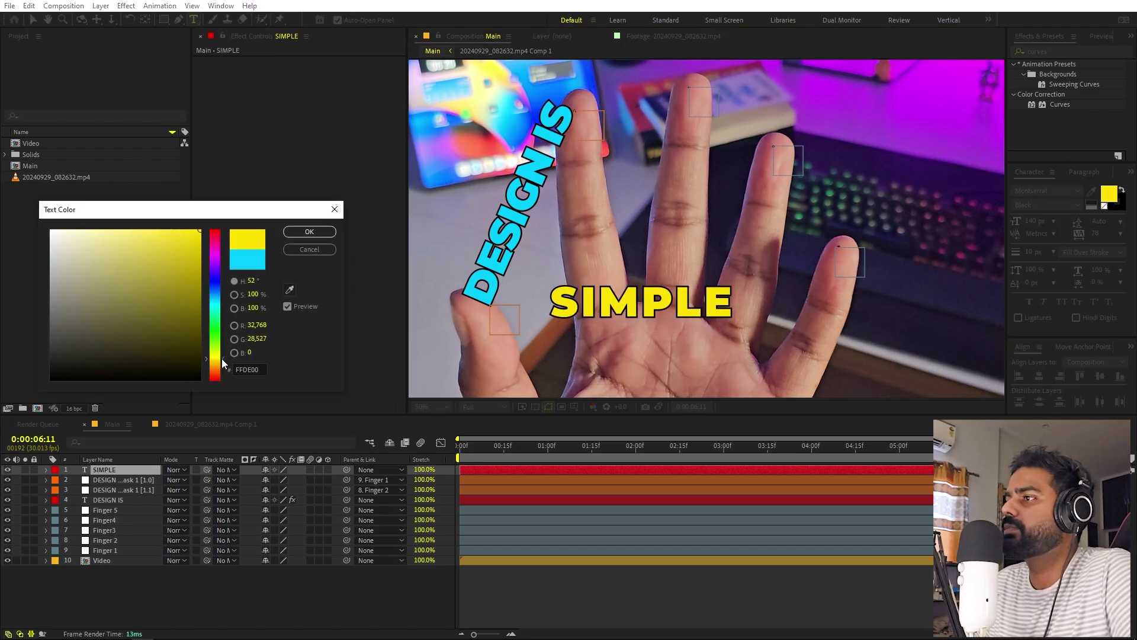
left_click(309, 232)
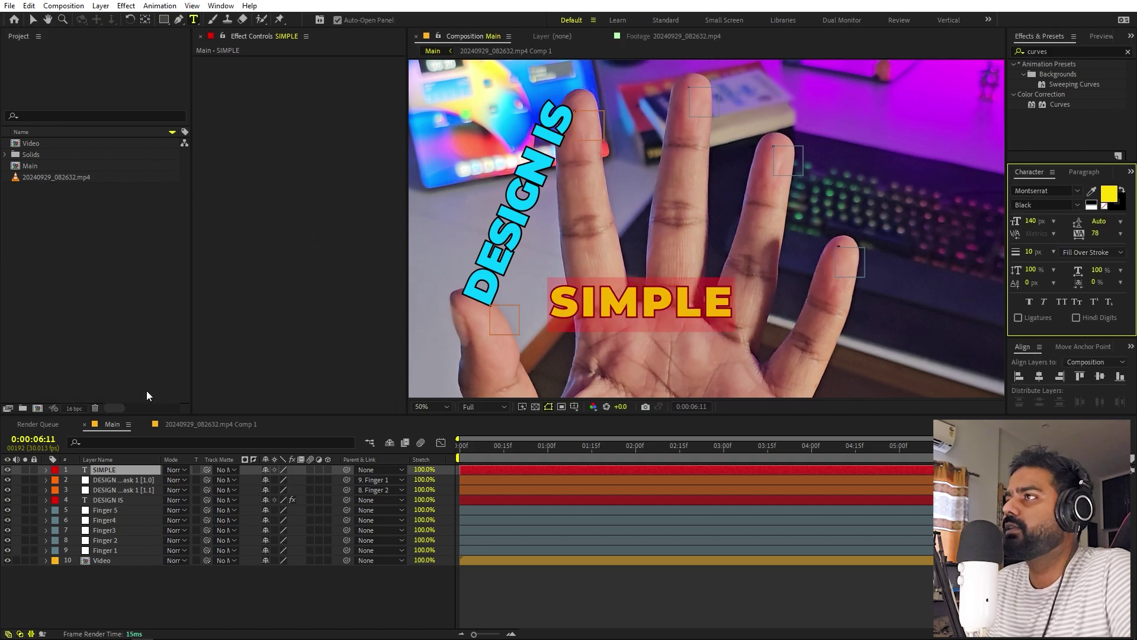
key("Escape")
Draw a two-point open mask path on the SIMPLE layer with the Pen tool, running from before the S to the start of the E.
key("g")
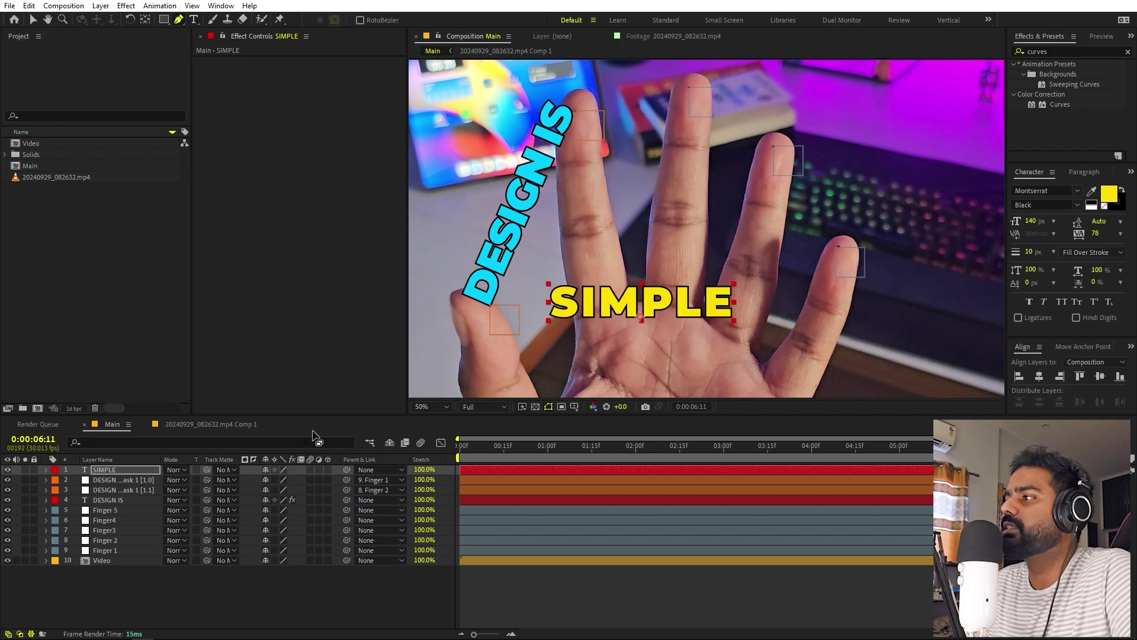
left_click(539, 306)
left_click(704, 298)
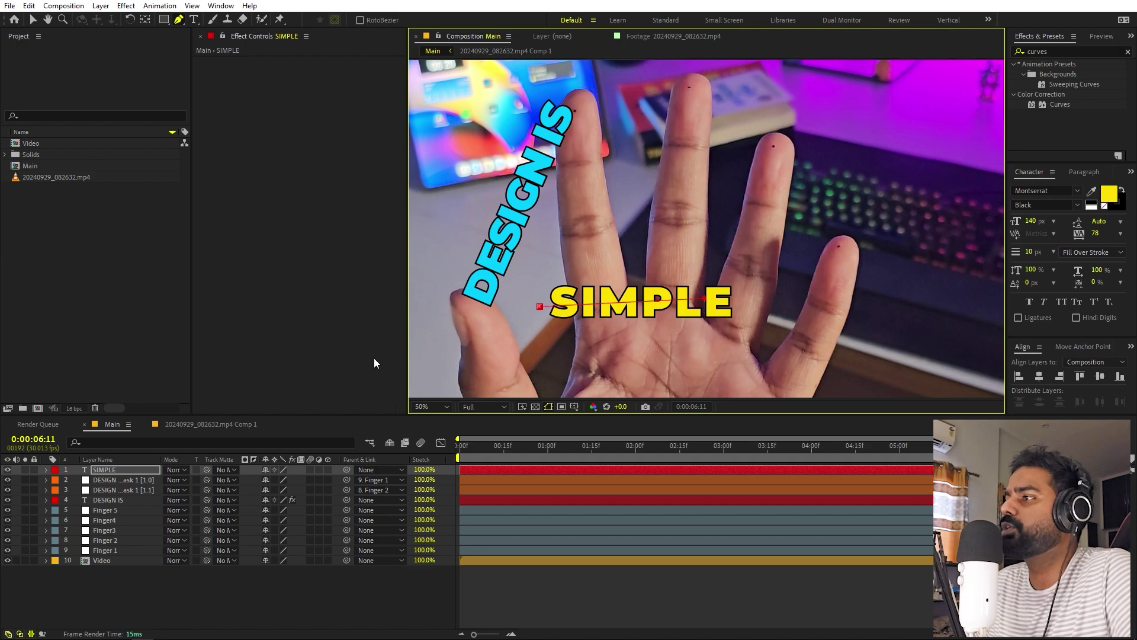
Create control nulls for the SIMPLE layer's mask path using the Points Follow Nulls option of the Create Nulls From Paths script.
left_click(46, 470)
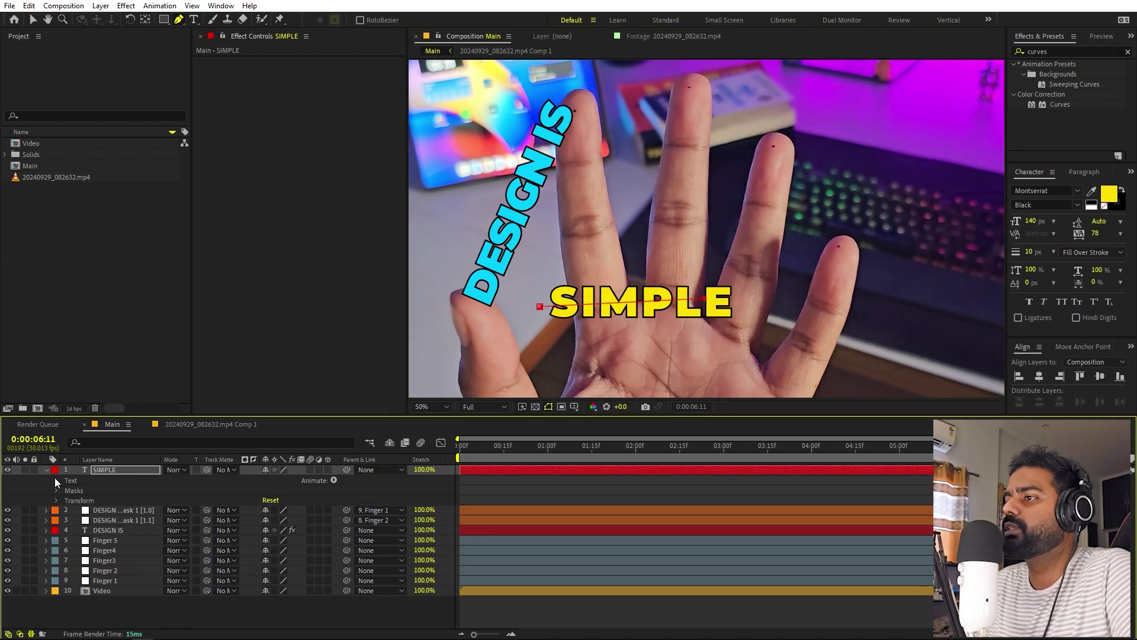
left_click(56, 482)
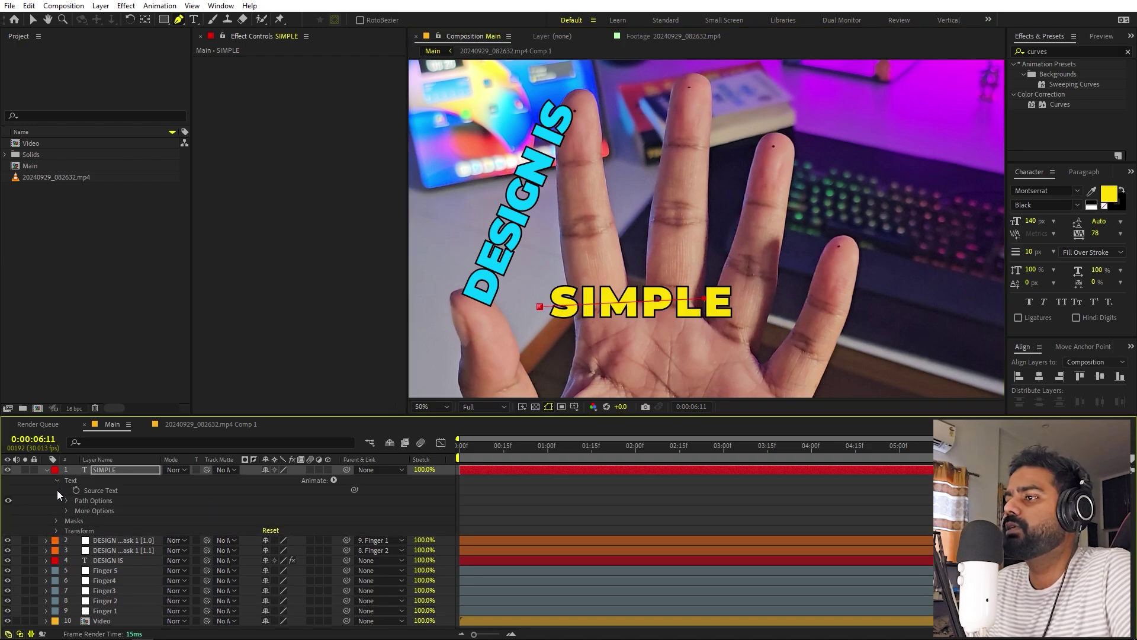
left_click(57, 520)
left_click(66, 531)
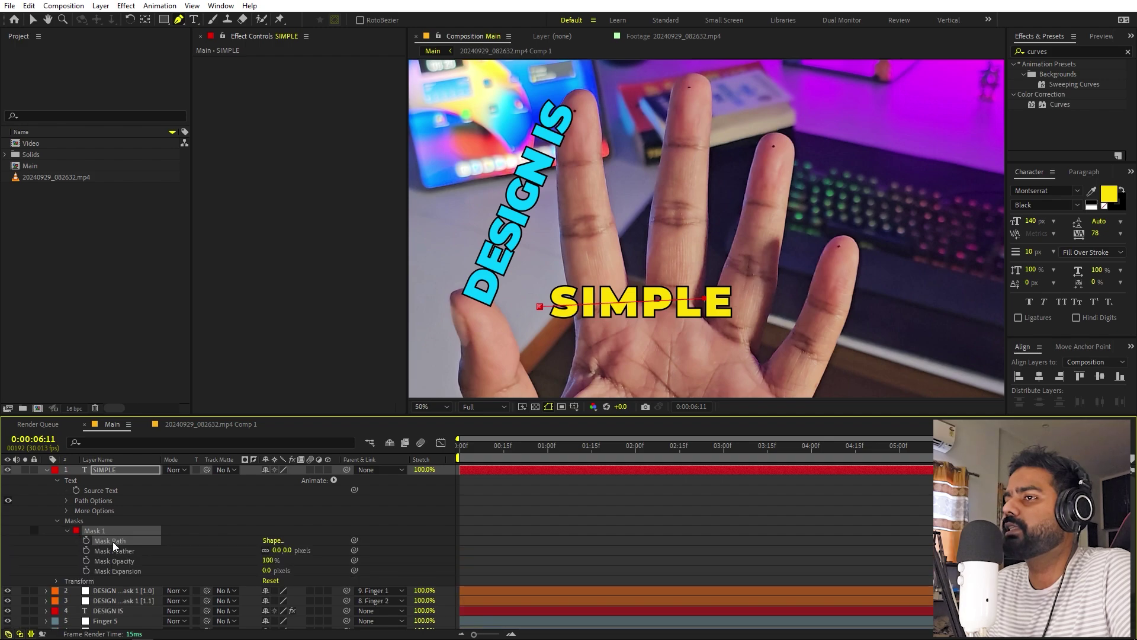
left_click_drag(787, 106, 969, 168)
left_click(648, 200)
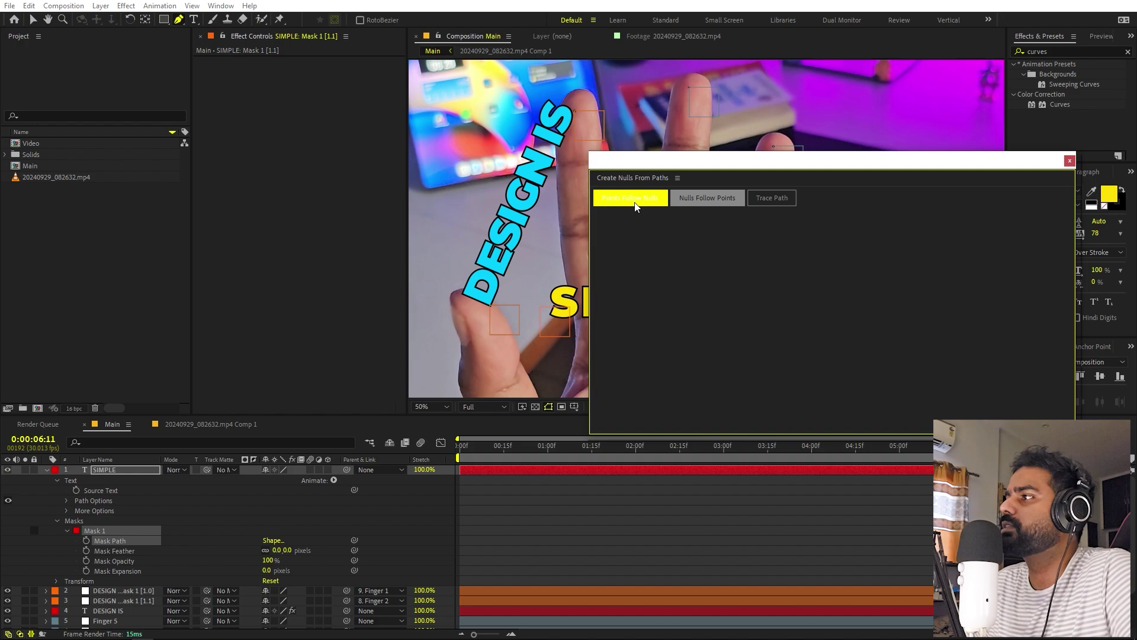
left_click(1069, 160)
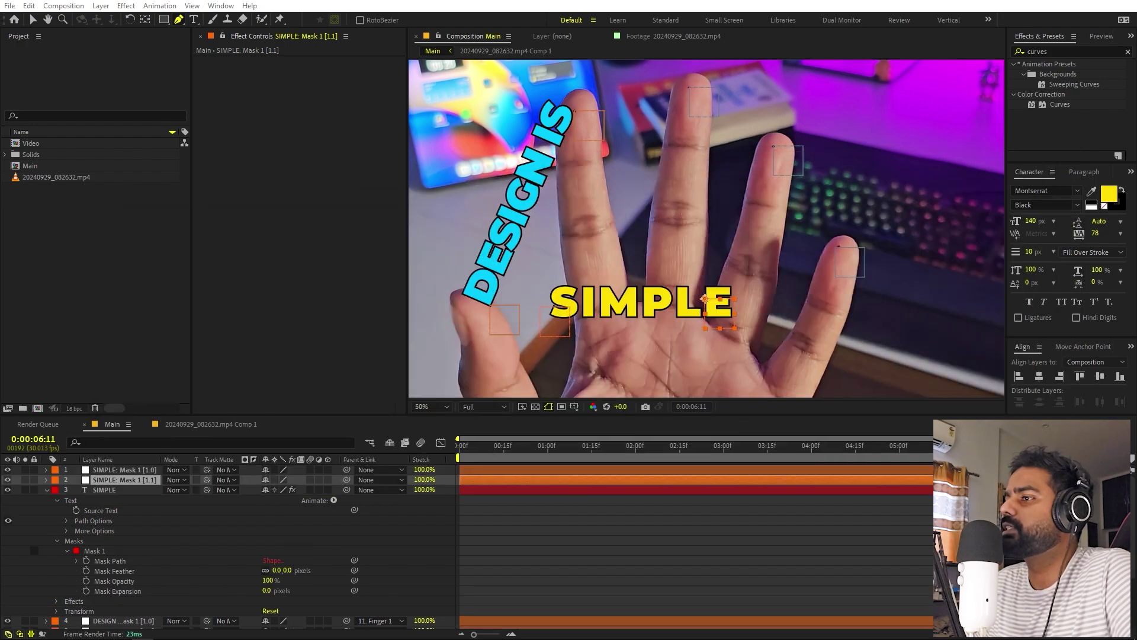
Make the SIMPLE text follow Mask 1 as its path and turn on Force Alignment.
left_click(66, 521)
left_click(299, 530)
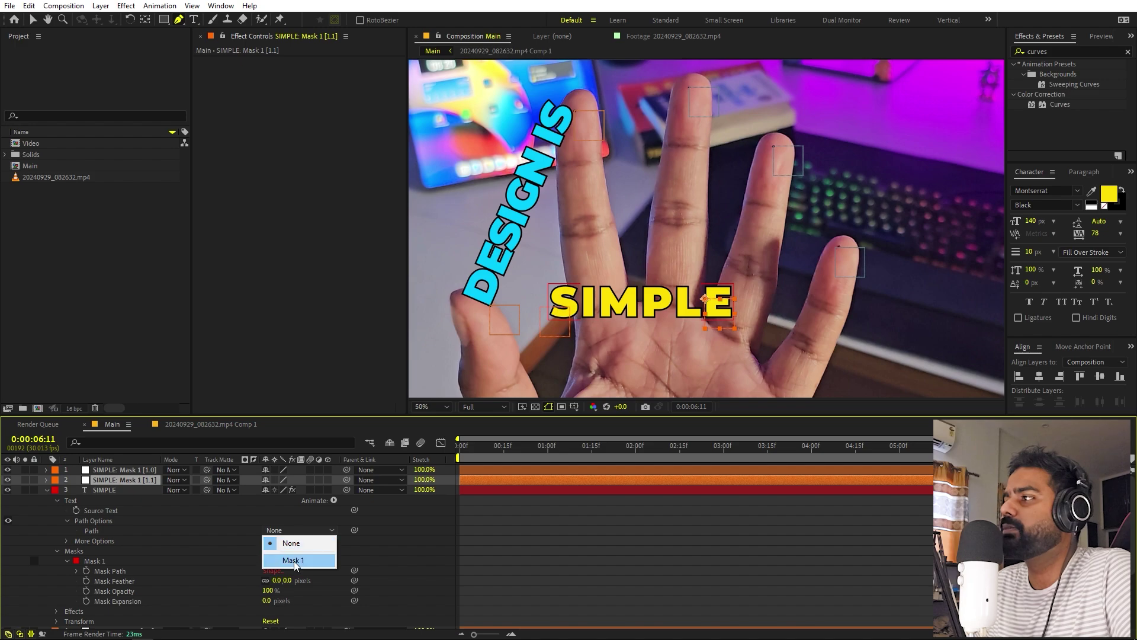
left_click(293, 560)
left_click(267, 561)
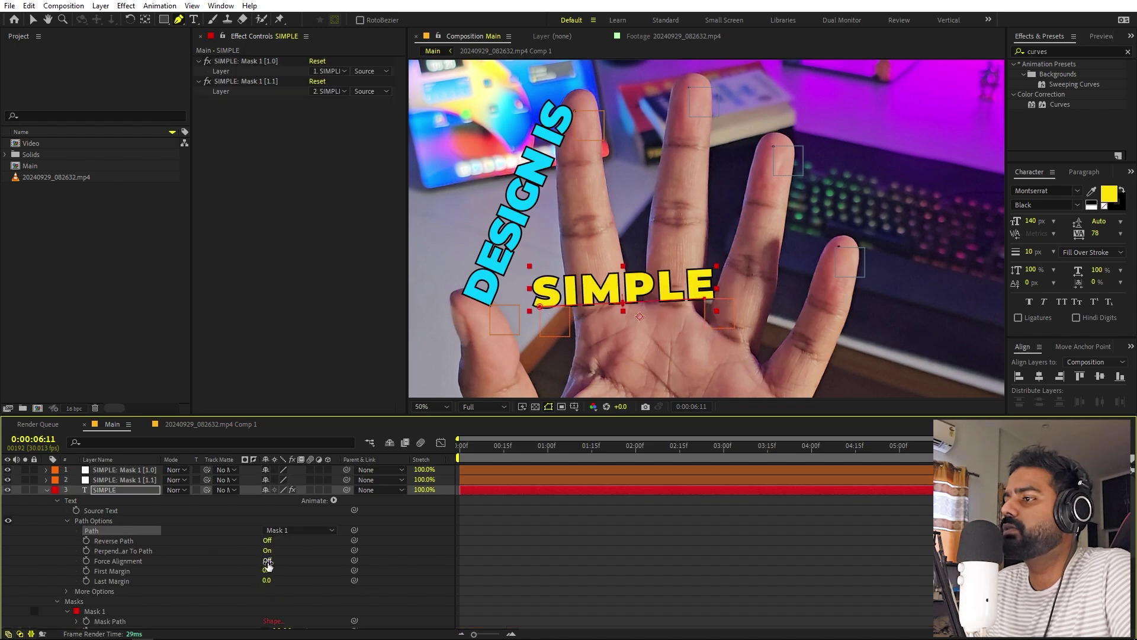
left_click(46, 490)
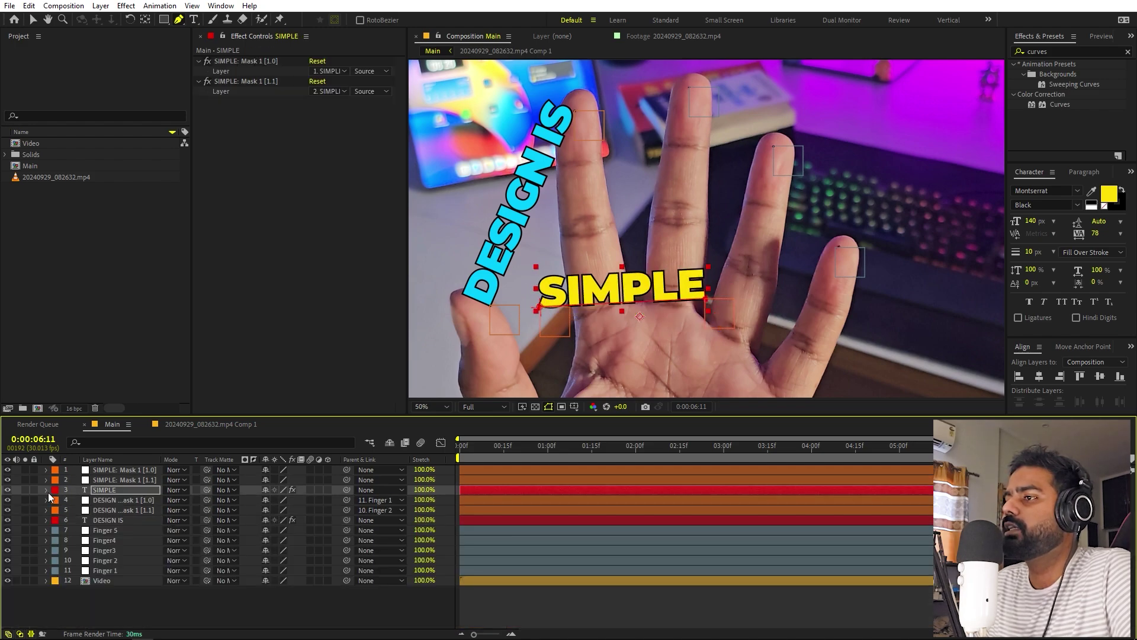
Parent the SIMPLE: Mask 1 [1.0] null to Finger 2 and the SIMPLE: Mask 1 [1.1] null to Finger3.
left_click(127, 479)
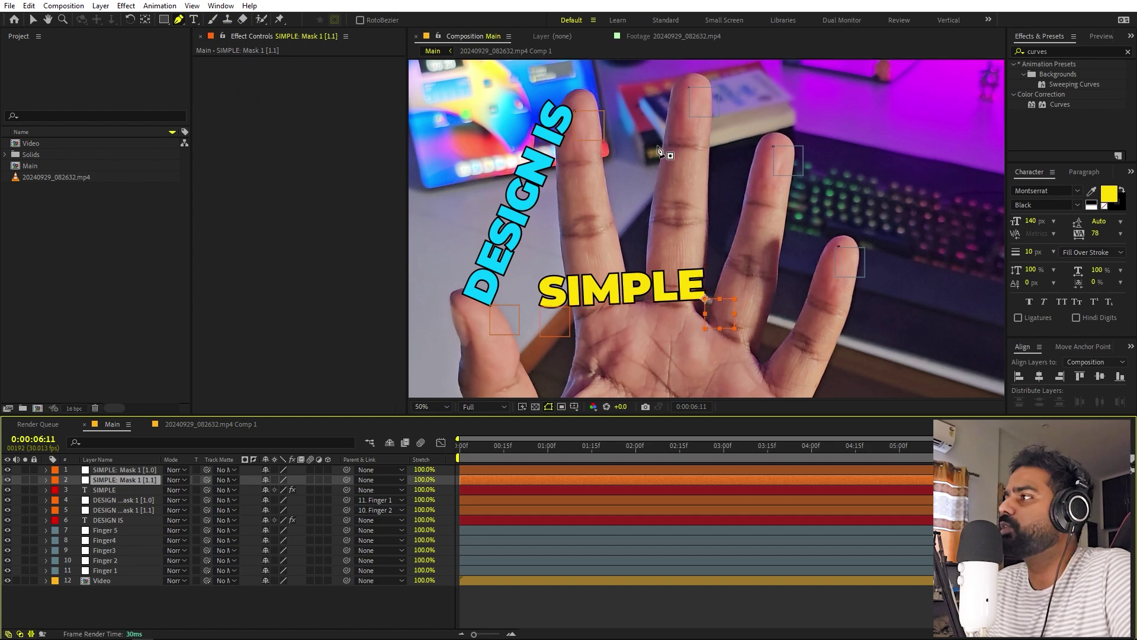
left_click(125, 469)
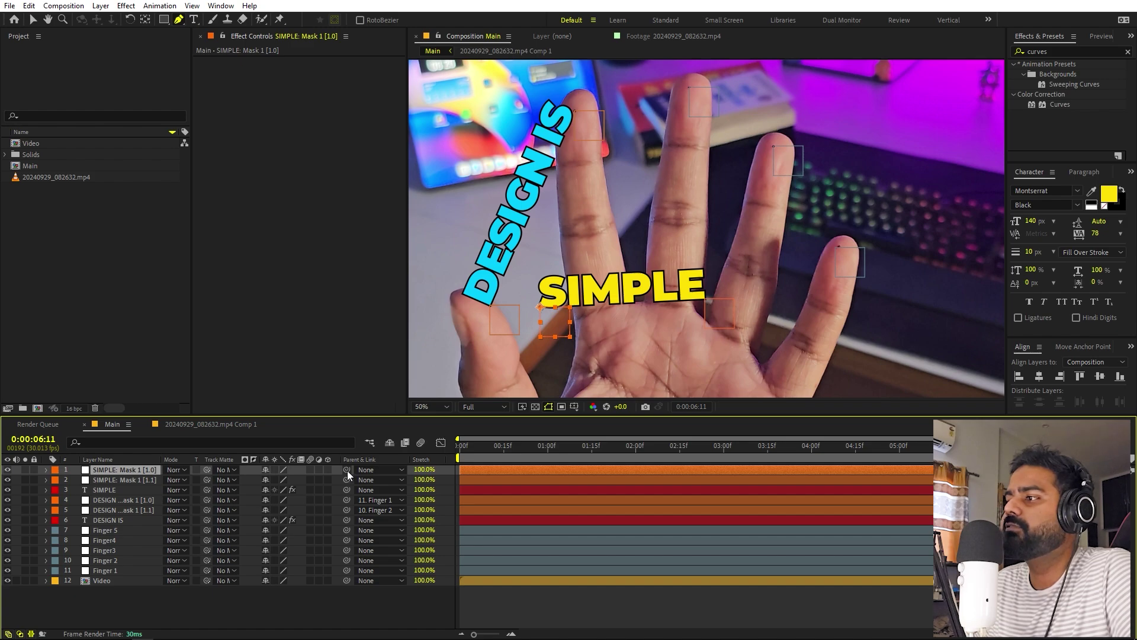
left_click_drag(347, 470, 111, 560)
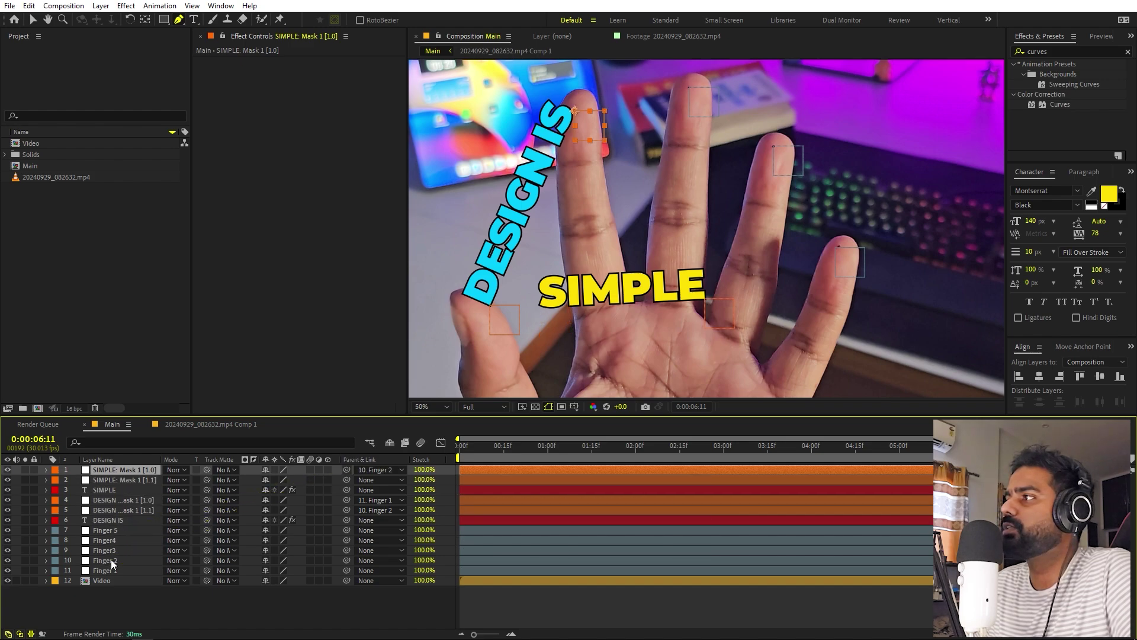
left_click(122, 478)
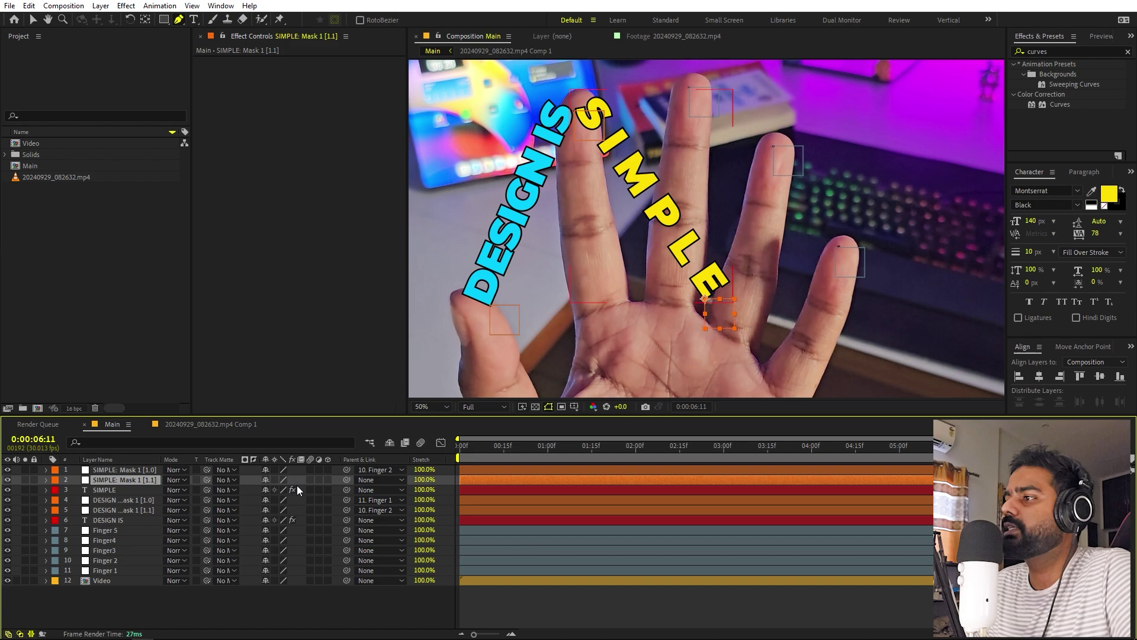
left_click_drag(347, 480, 113, 553)
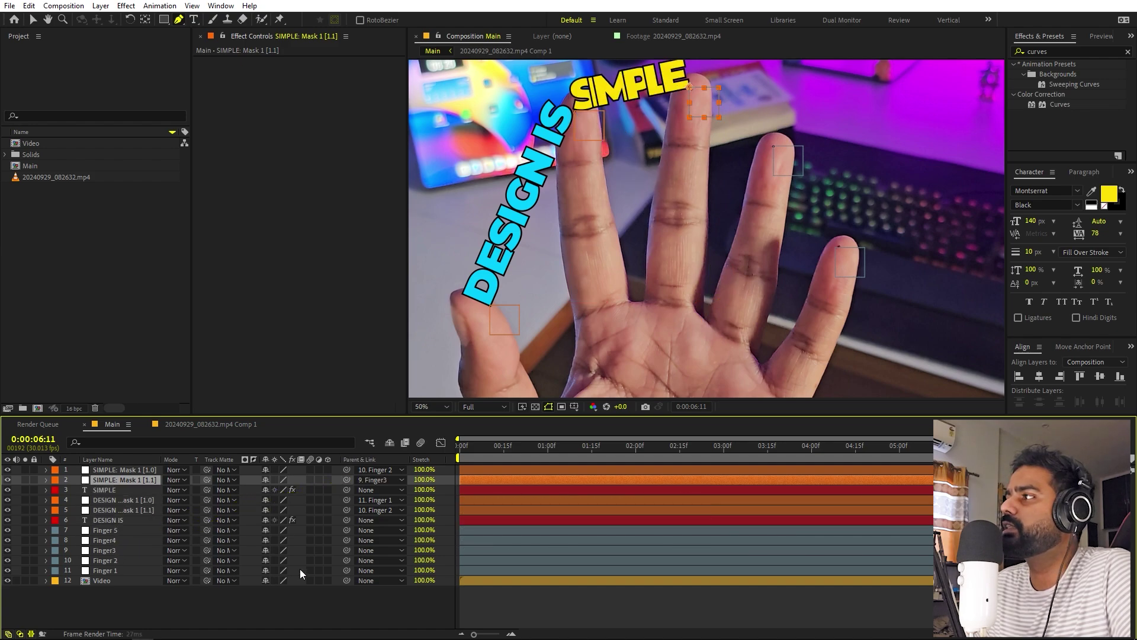
Preview the Main composition from the start and examine how the DESIGN IS and SIMPLE texts track the fingertips.
left_click(613, 602)
scroll(646, 255, "down", 2)
key("v")
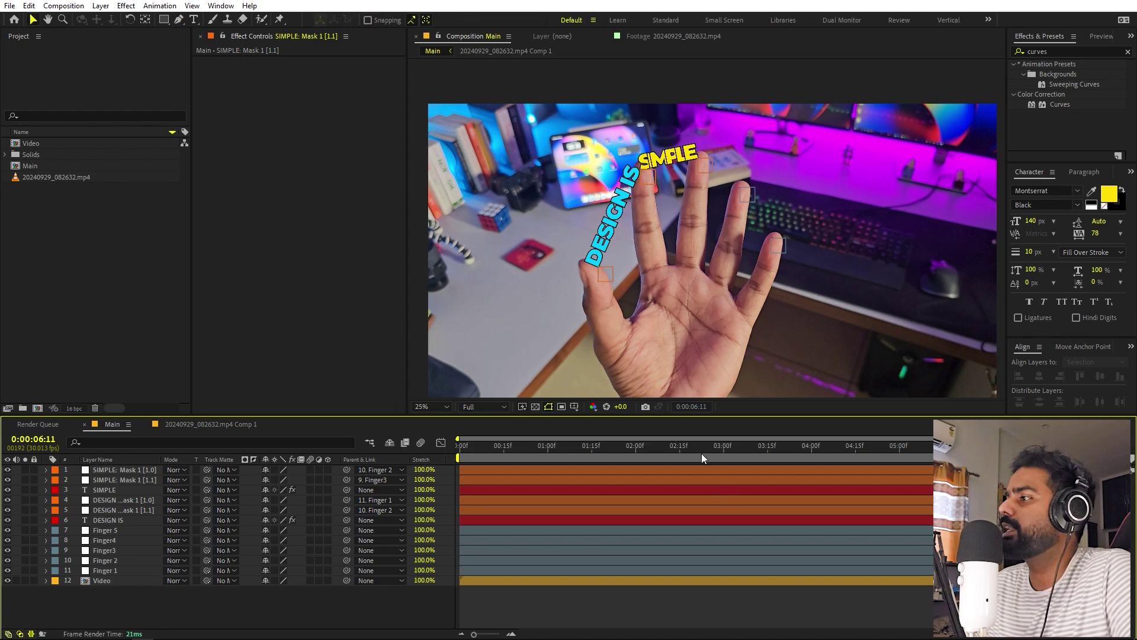
key("Home")
key("space")
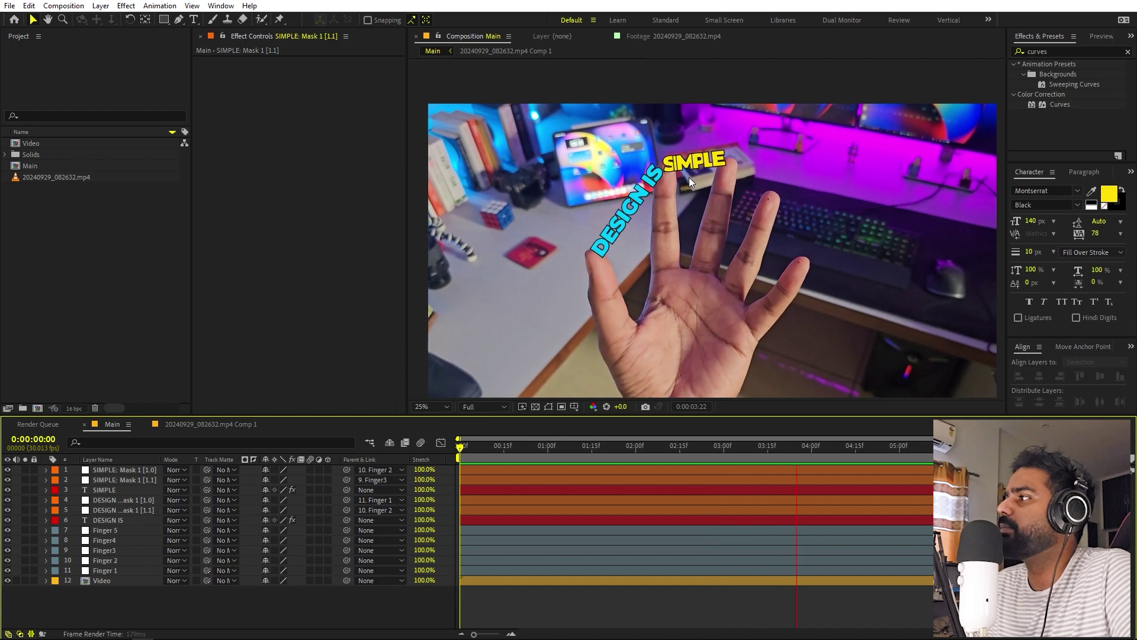
key("space")
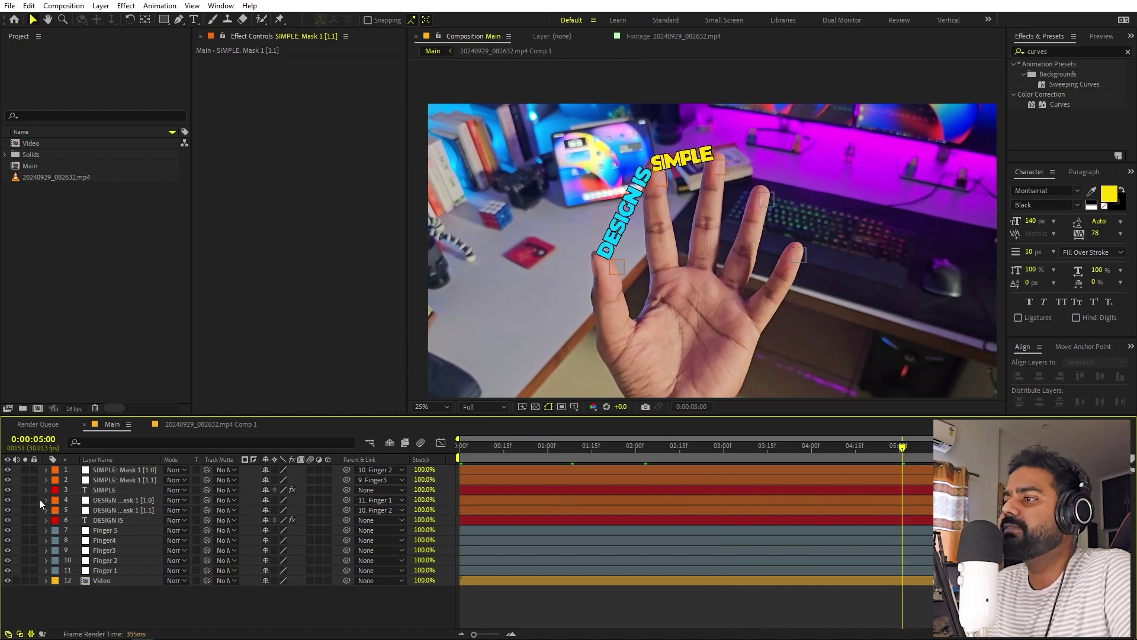
scroll(676, 212, "up", 2)
key("h")
left_click_drag(738, 139, 682, 80)
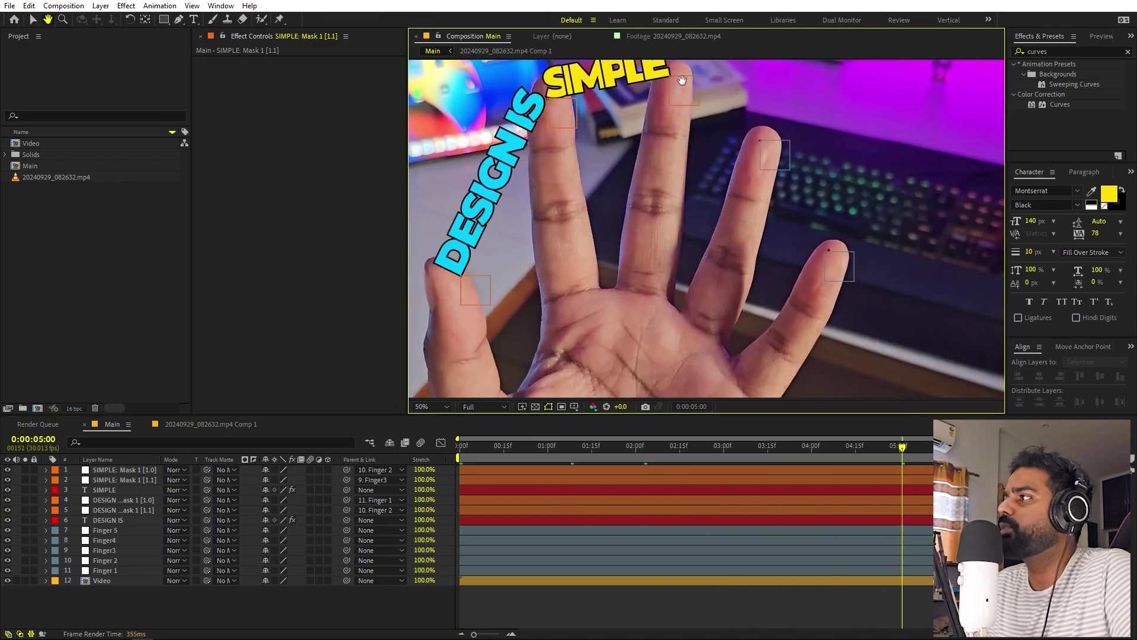
key("v")
scroll(812, 223, "down", 1)
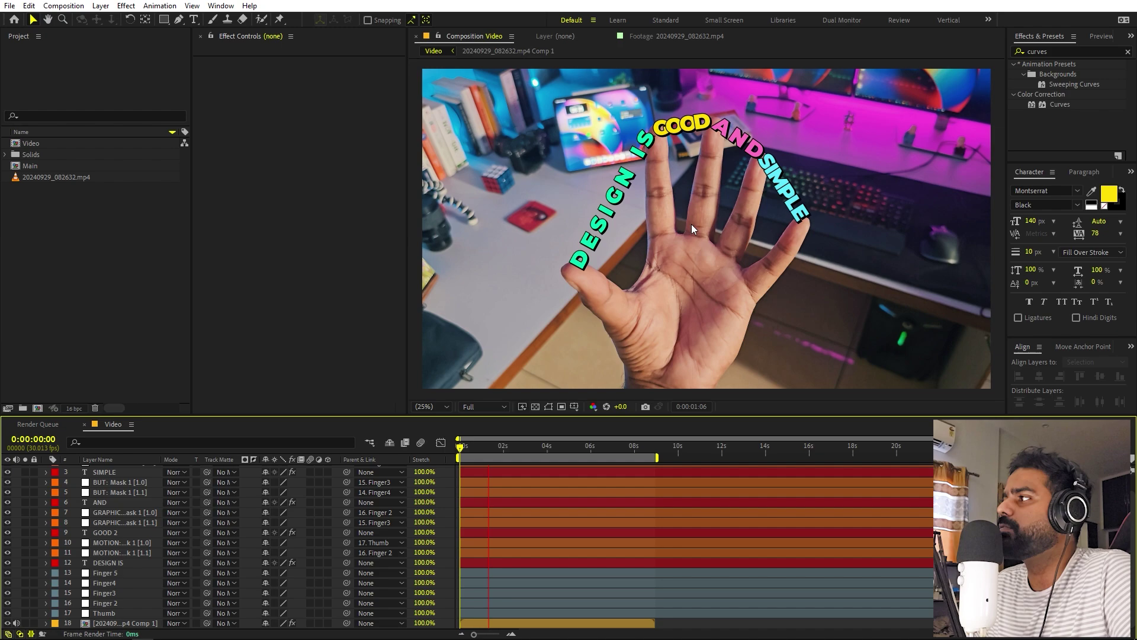
Replace the DESIGN IS text in the Video composition with ANIMATION and preview the tracked result.
key("space")
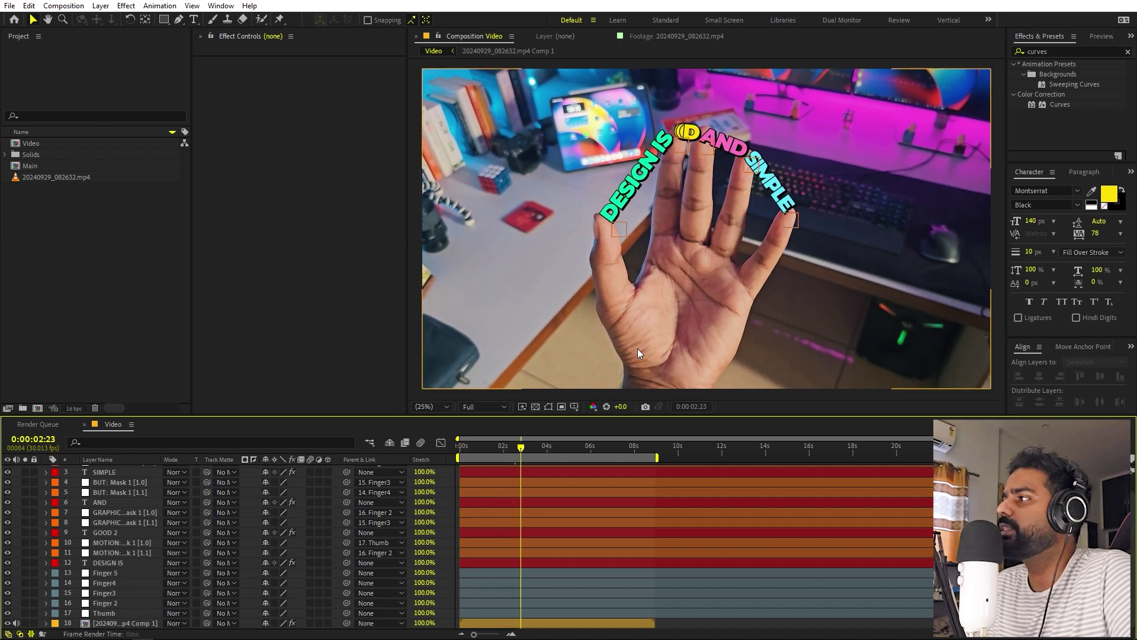
double_click(113, 562)
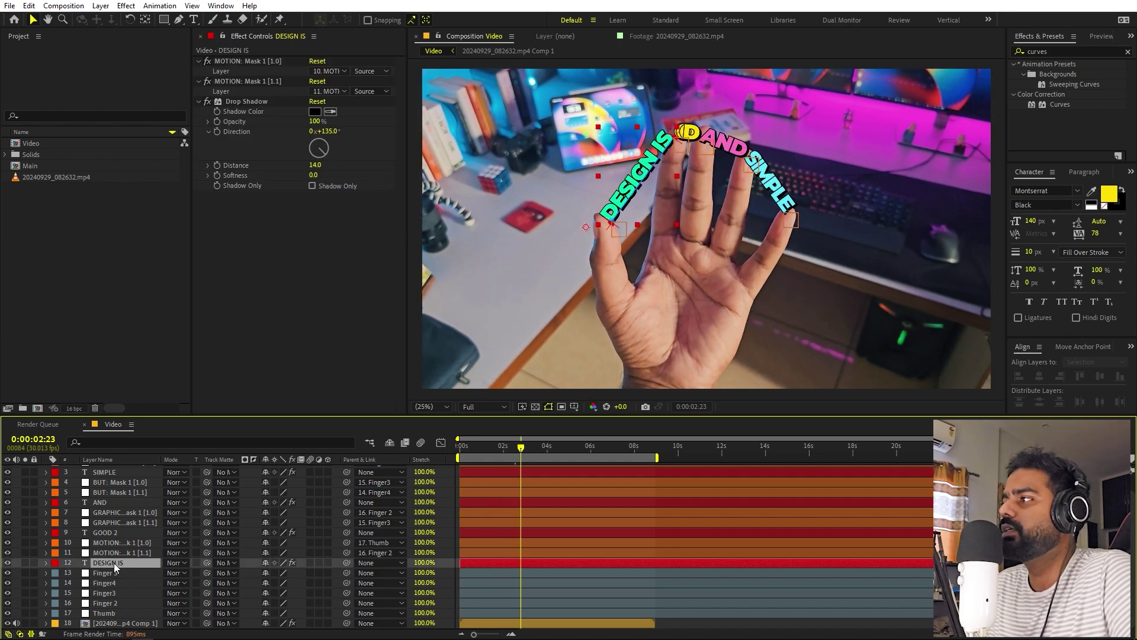
type("ANIMATION")
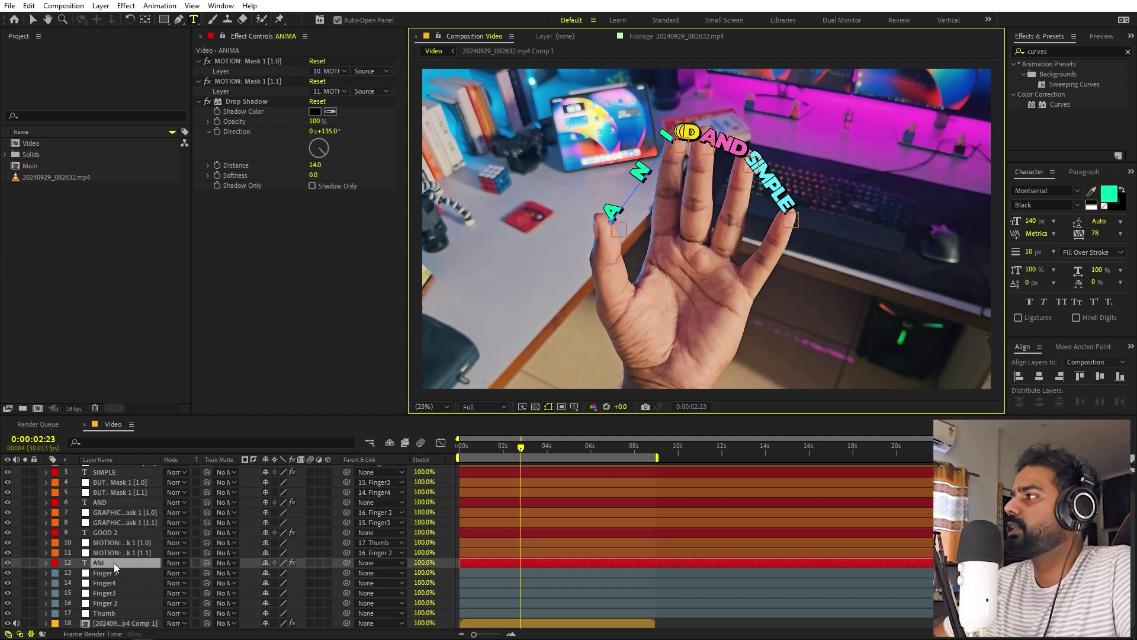
left_click(757, 622)
key("space")
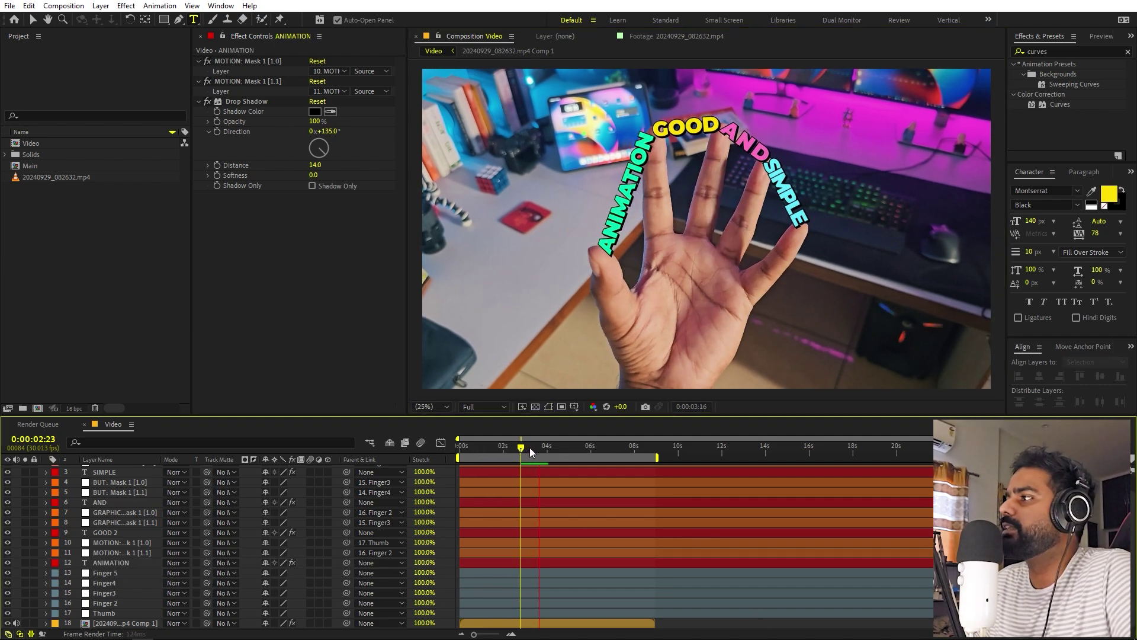
left_click_drag(531, 452, 589, 461)
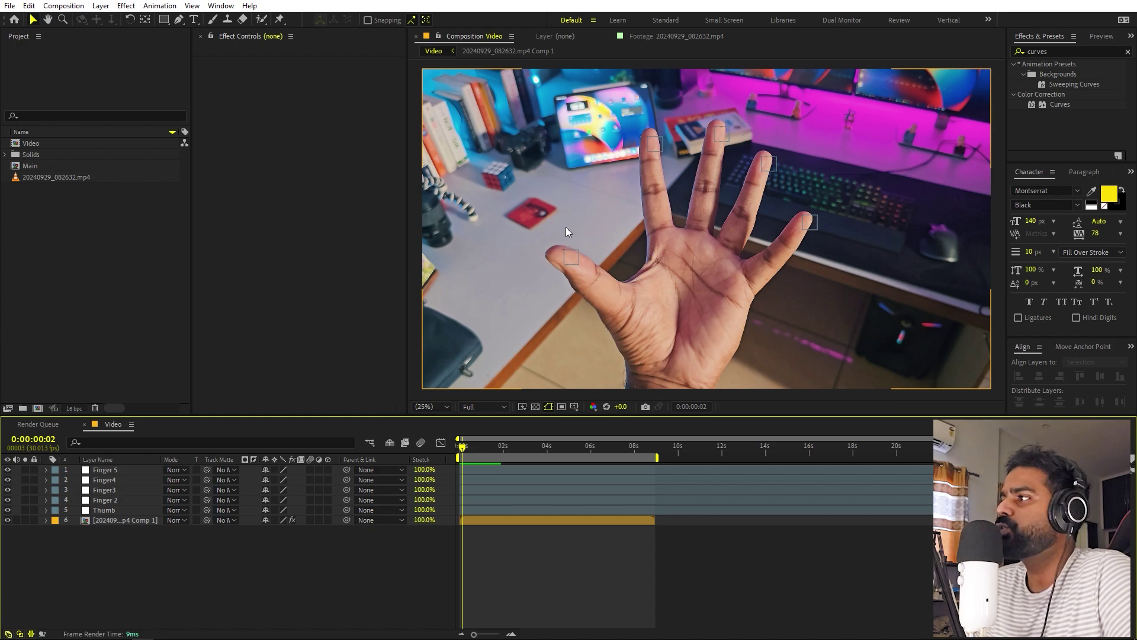
Create a composition-sized black solid layer in the Video composition.
right_click(130, 582)
mouse_move(187, 443)
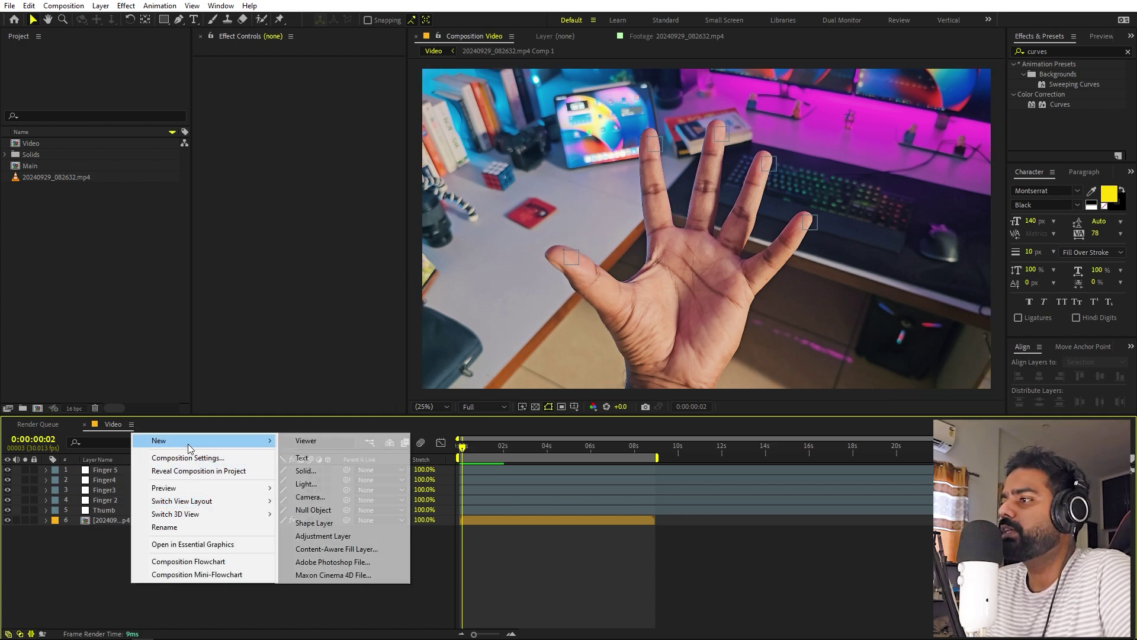
left_click(315, 470)
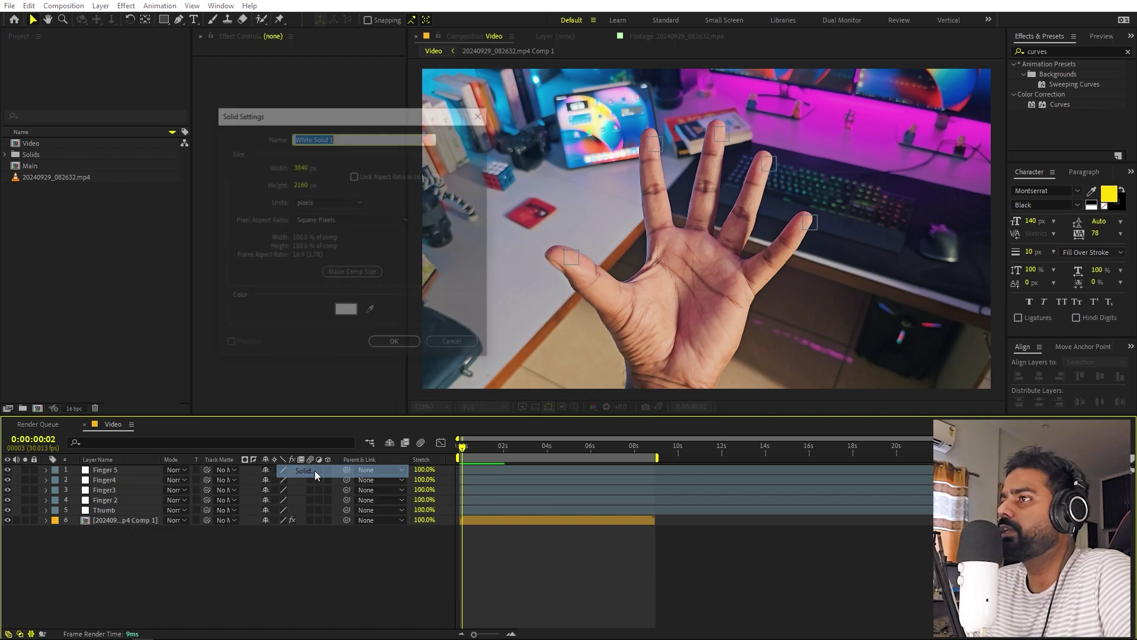
left_click(339, 312)
left_click(154, 381)
left_click(312, 231)
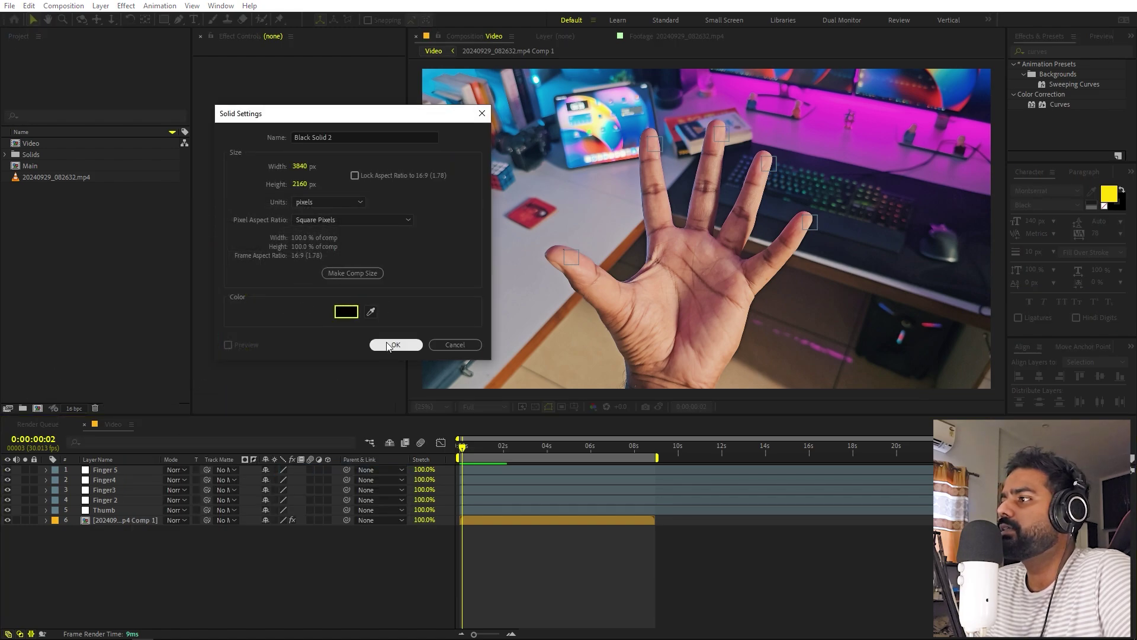
left_click(395, 345)
Apply the Advanced Lightning effect to the black solid and set its Lightning Type to Strike.
key("ctrl+5")
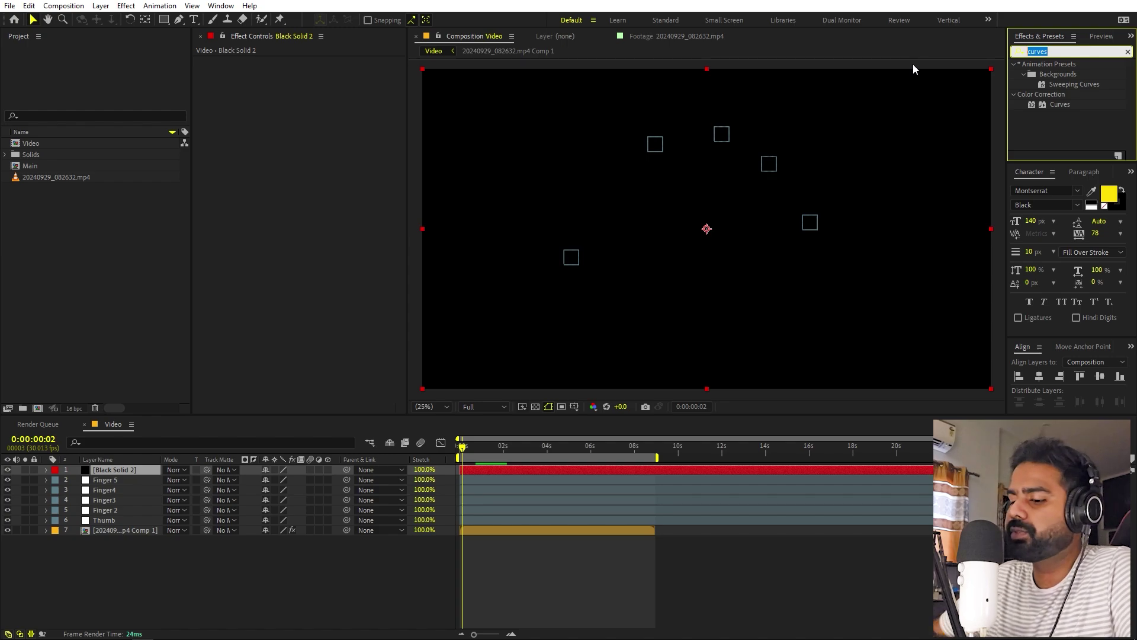
type("advanc")
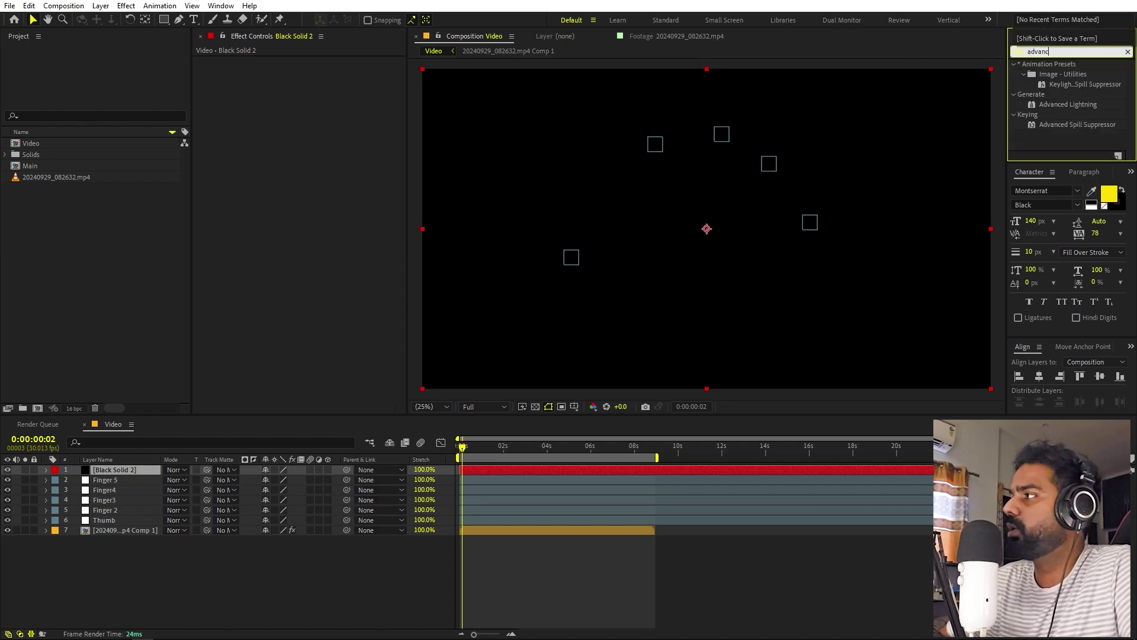
type("e")
left_click_drag(1081, 104, 101, 469)
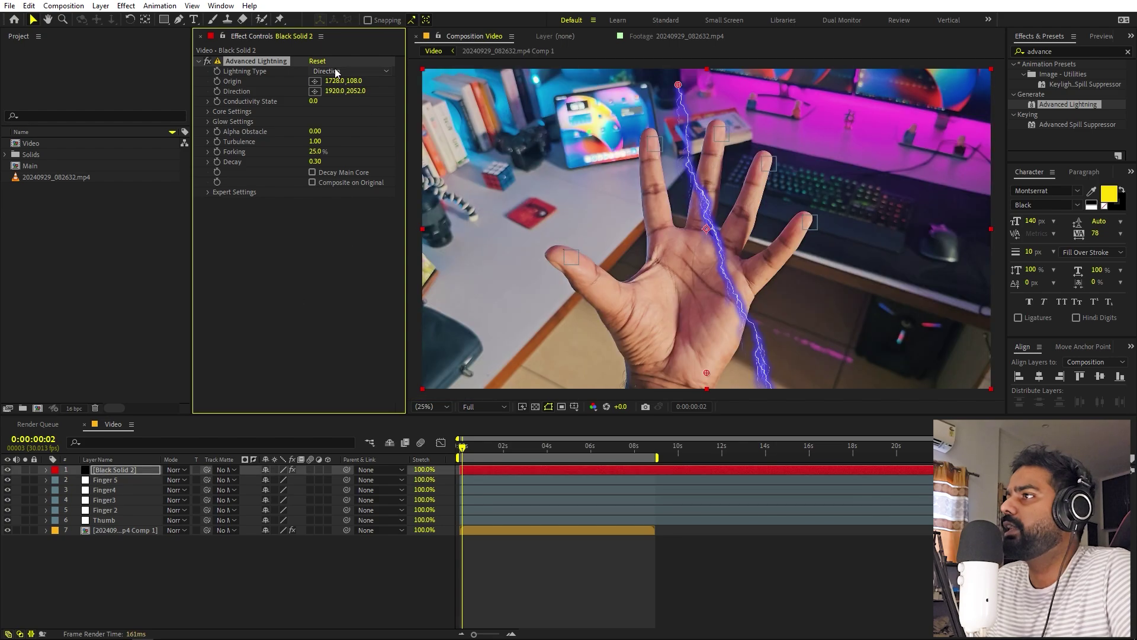
left_click(337, 73)
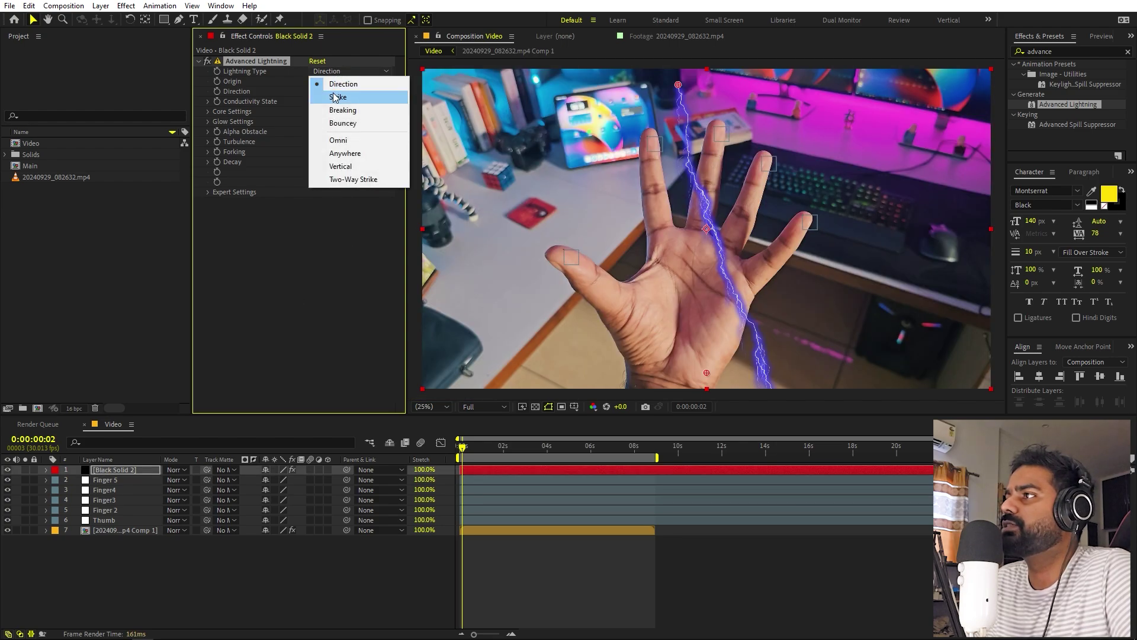
left_click(333, 97)
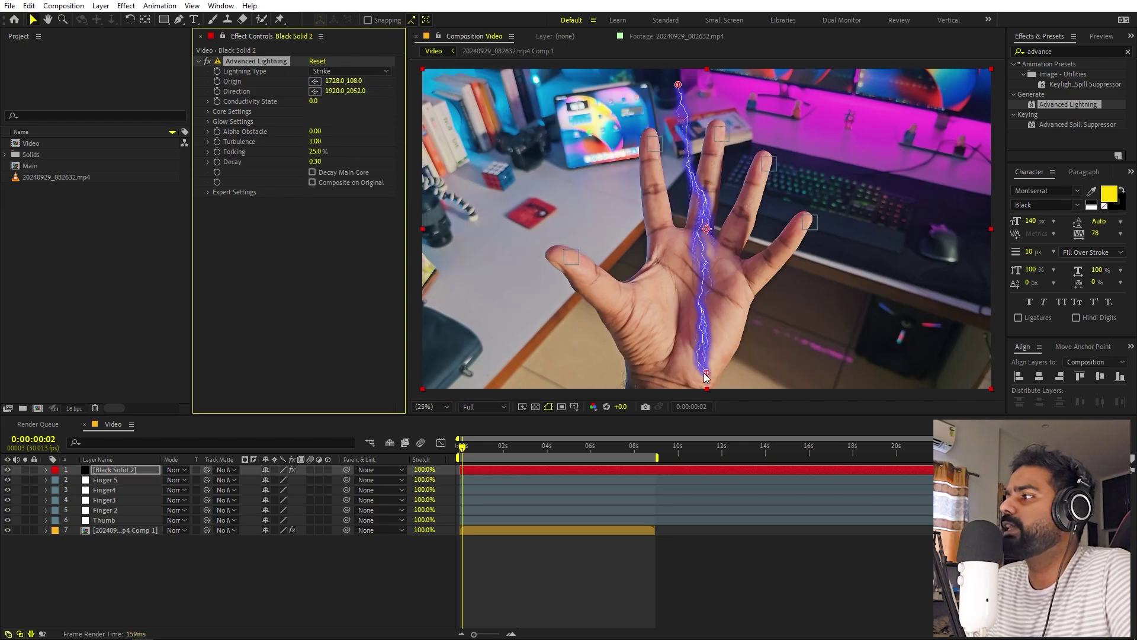
Place the lightning's Origin on the index fingertip at about 1516, 452 and its Direction point on the thumb tip at about 984, 1220.
left_click_drag(705, 376, 482, 258)
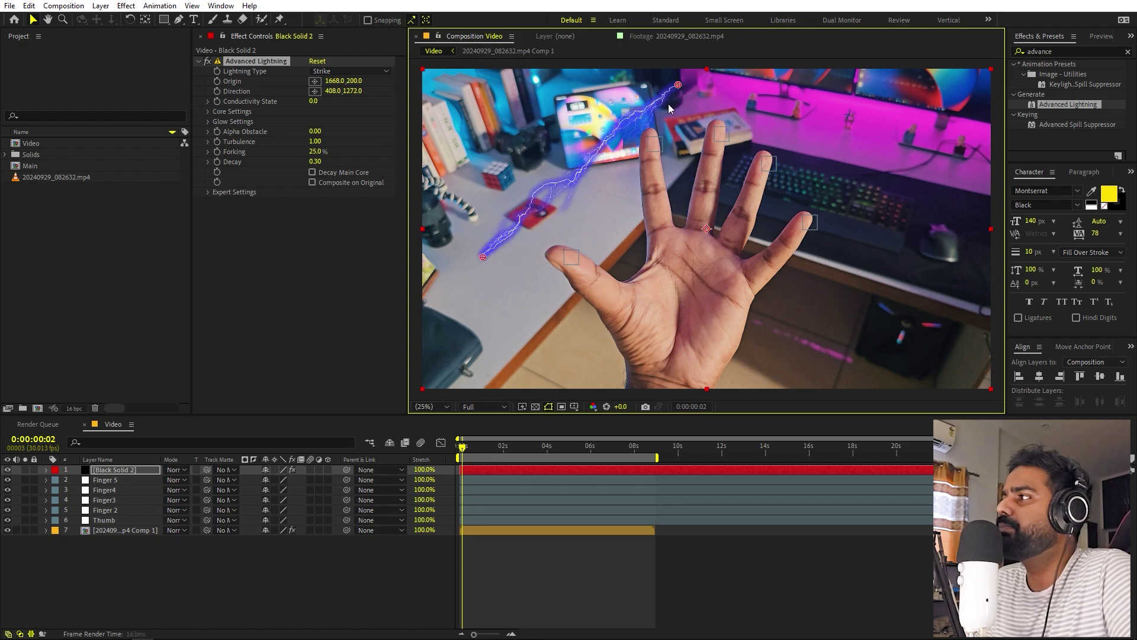
left_click_drag(678, 85, 646, 136)
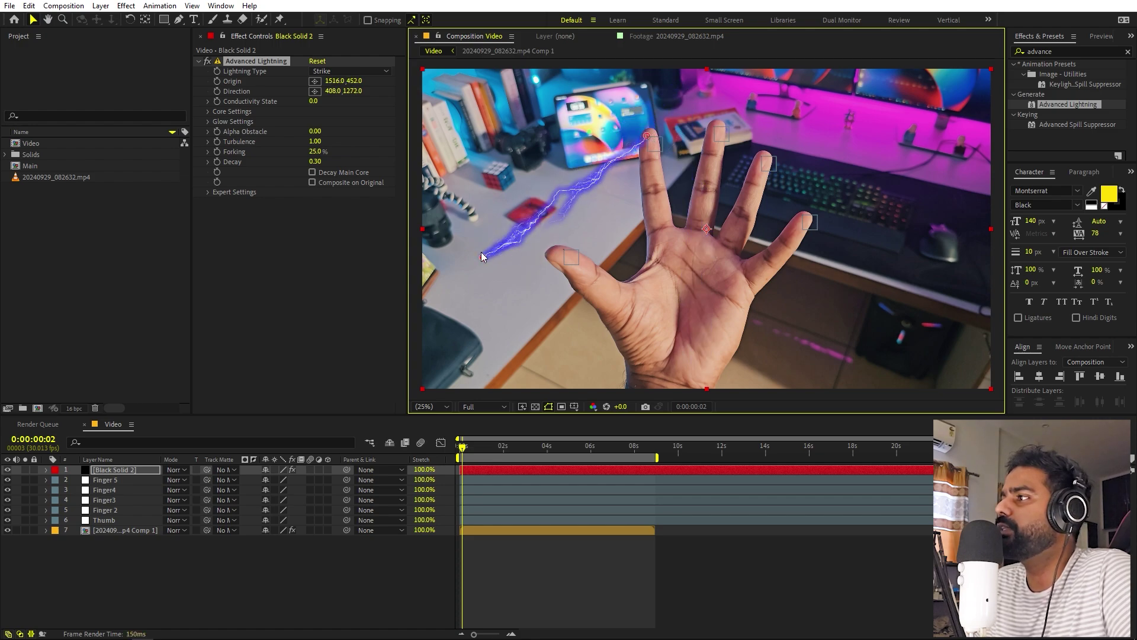
left_click_drag(483, 257, 567, 250)
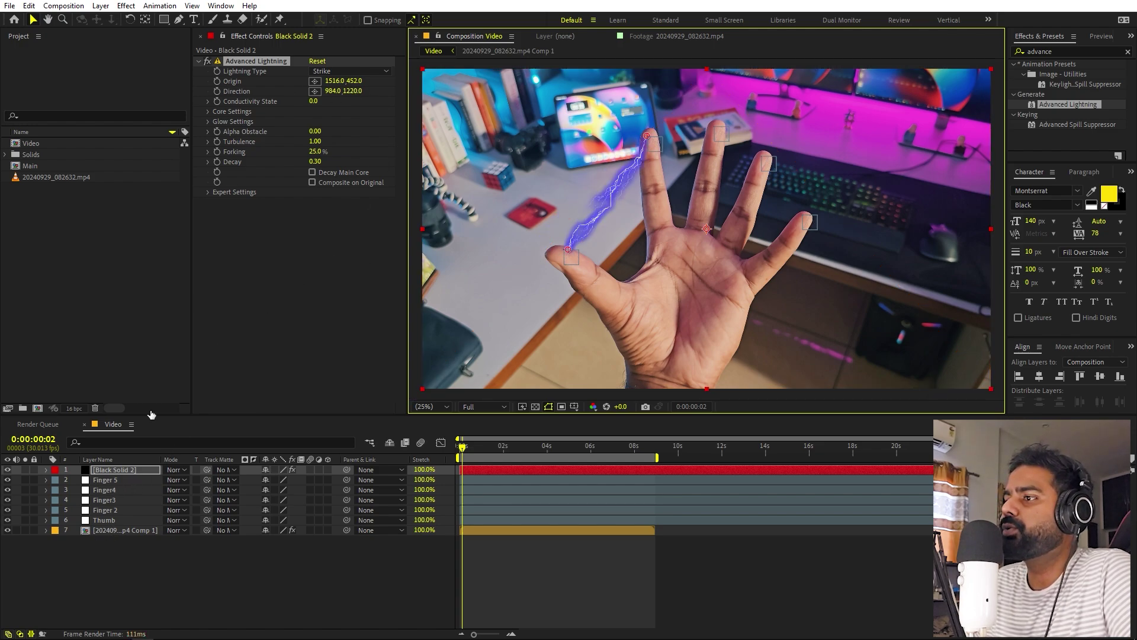
Reveal the Position properties of the Thumb and Finger 2 nulls.
left_click(112, 519)
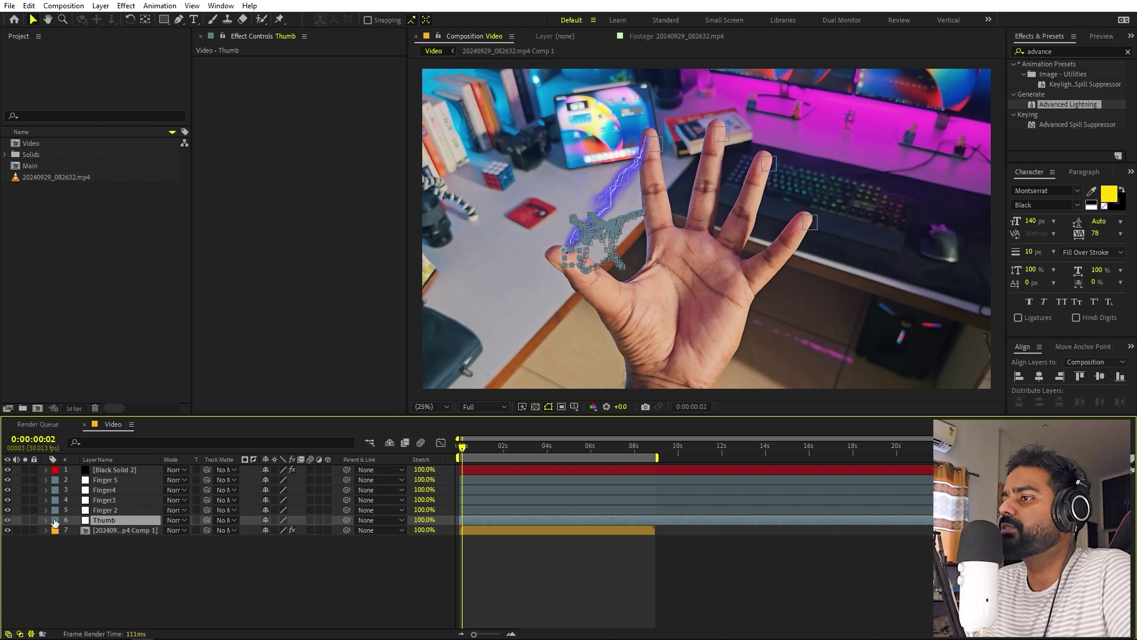
key("p")
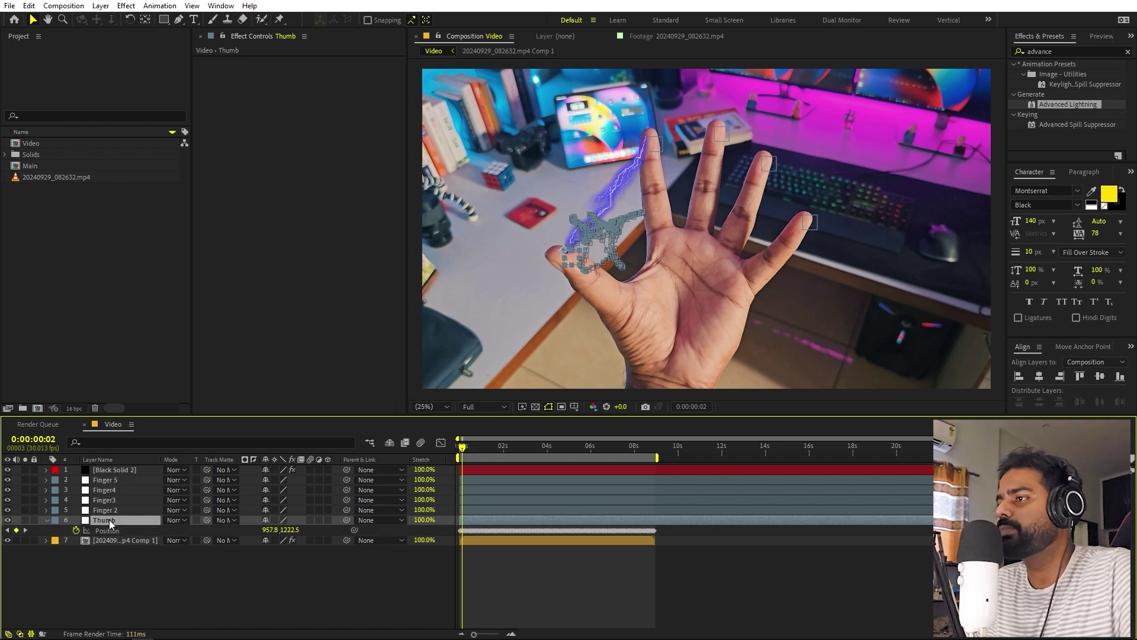
left_click(109, 513)
key("p")
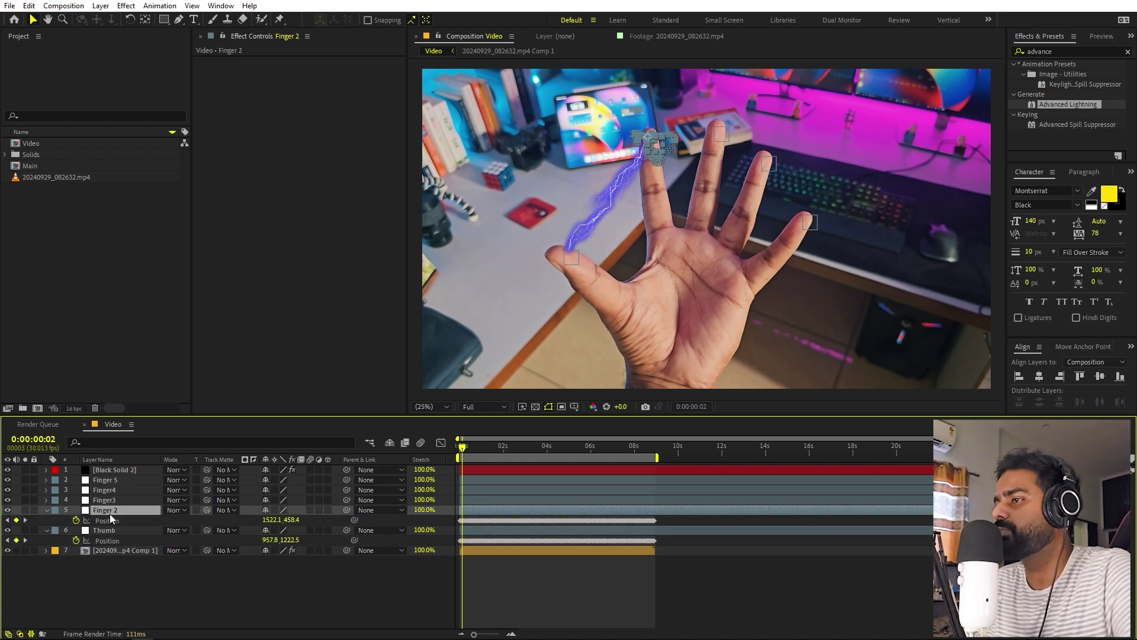
Add an expression to the Advanced Lightning Origin on the black solid that links it to the Thumb null's Position.
left_click(122, 471)
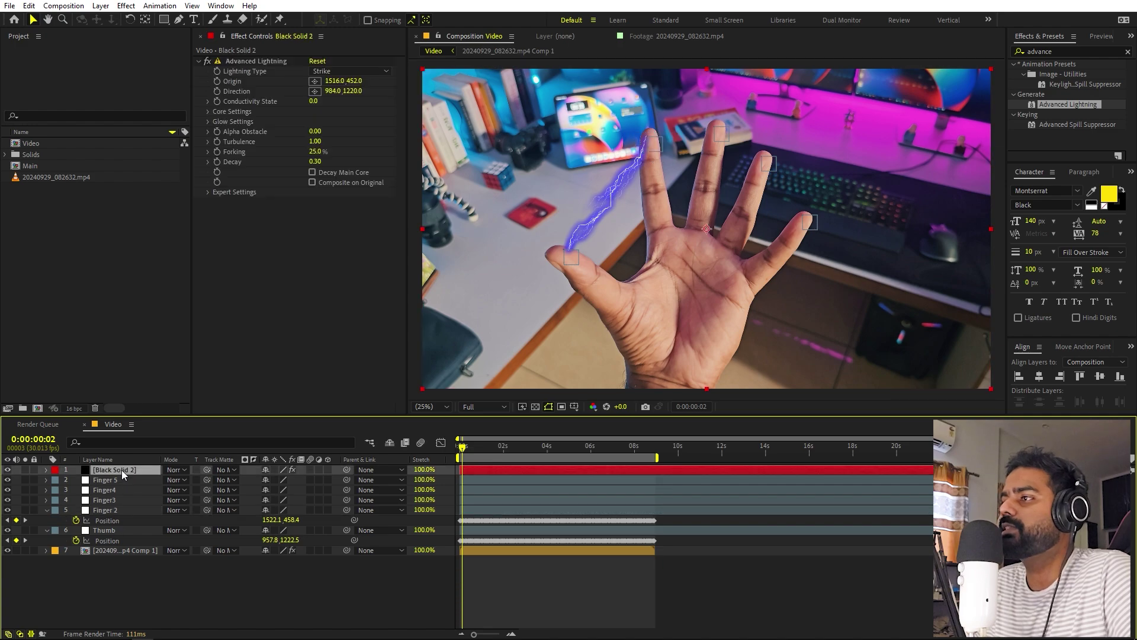
left_click(218, 81, "alt")
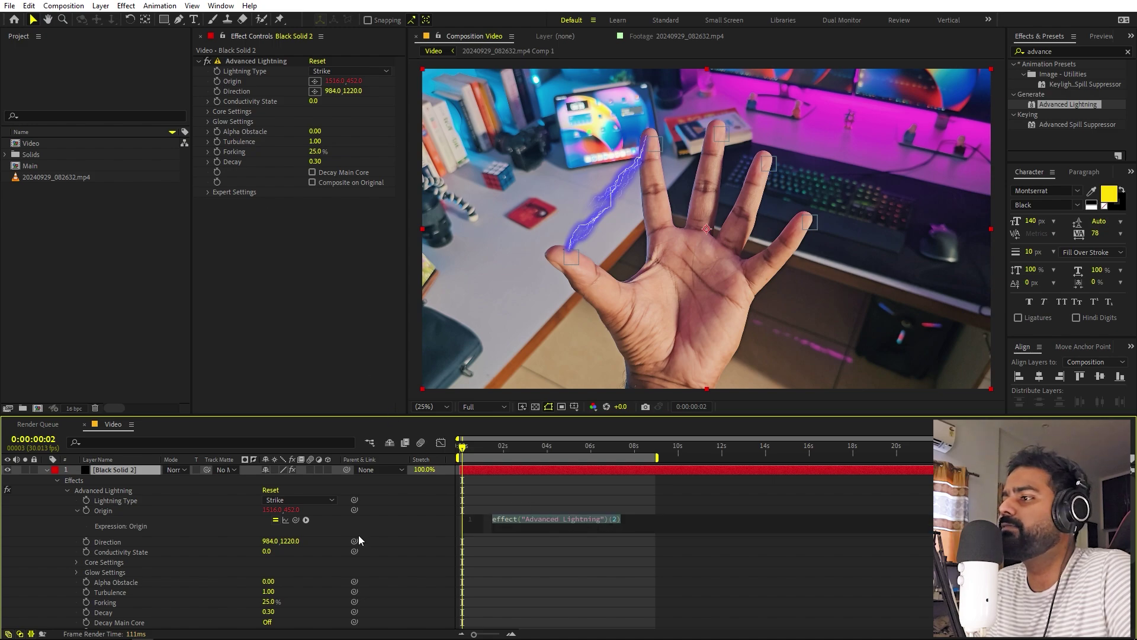
left_click_drag(297, 518, 112, 614)
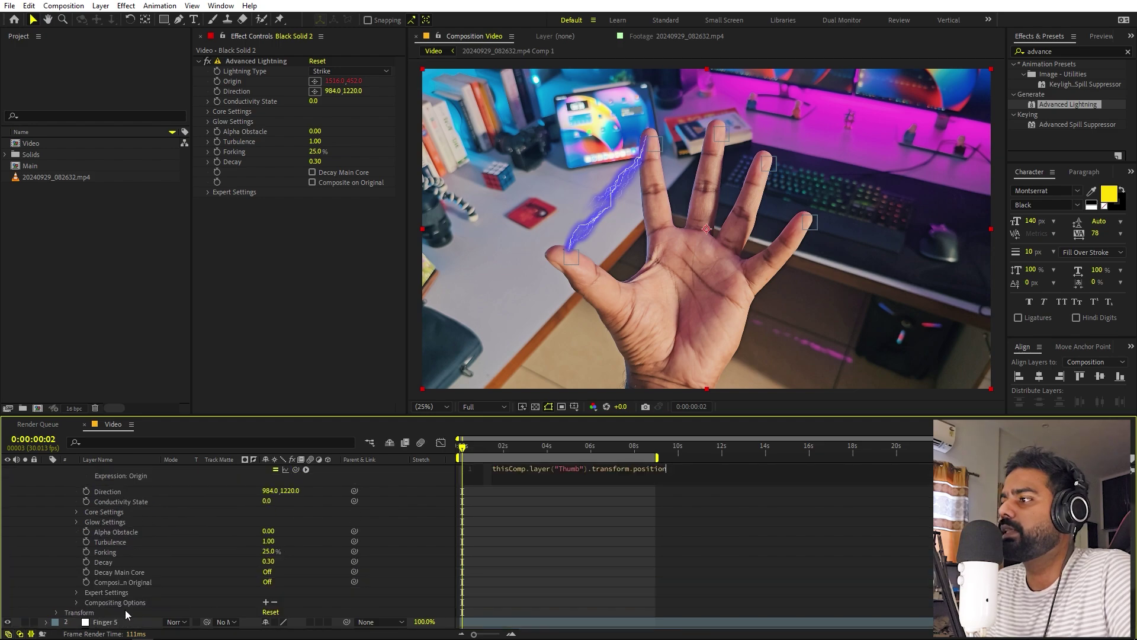
left_click(528, 550)
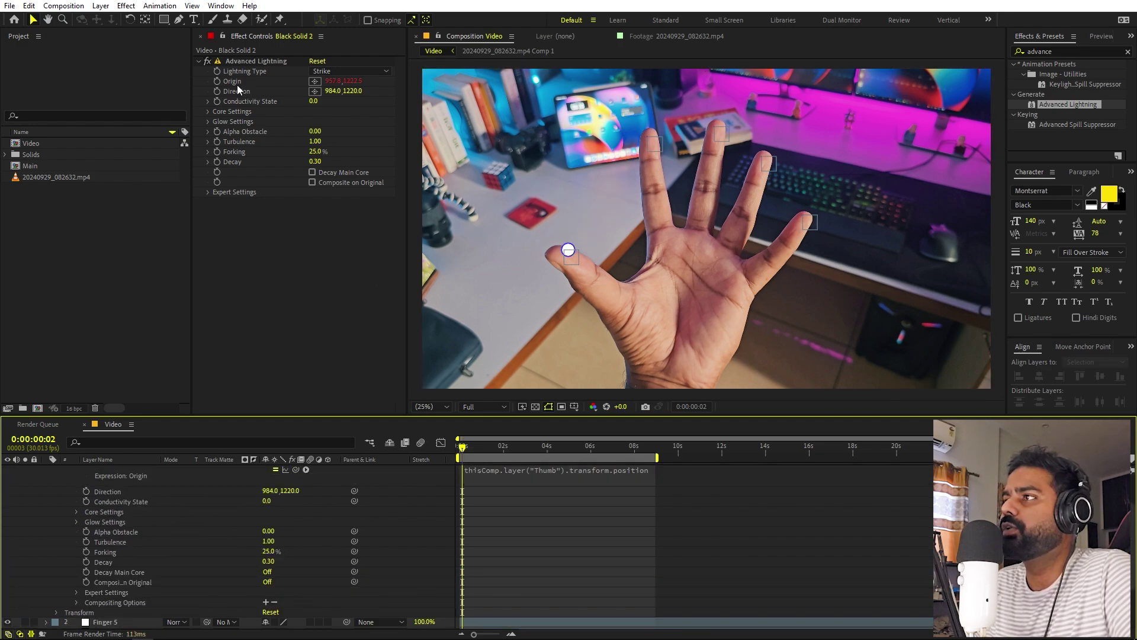
Link the lightning's Direction to the Finger 2 null's Position with an expression and preview the tracked strike.
left_click(217, 91, "alt")
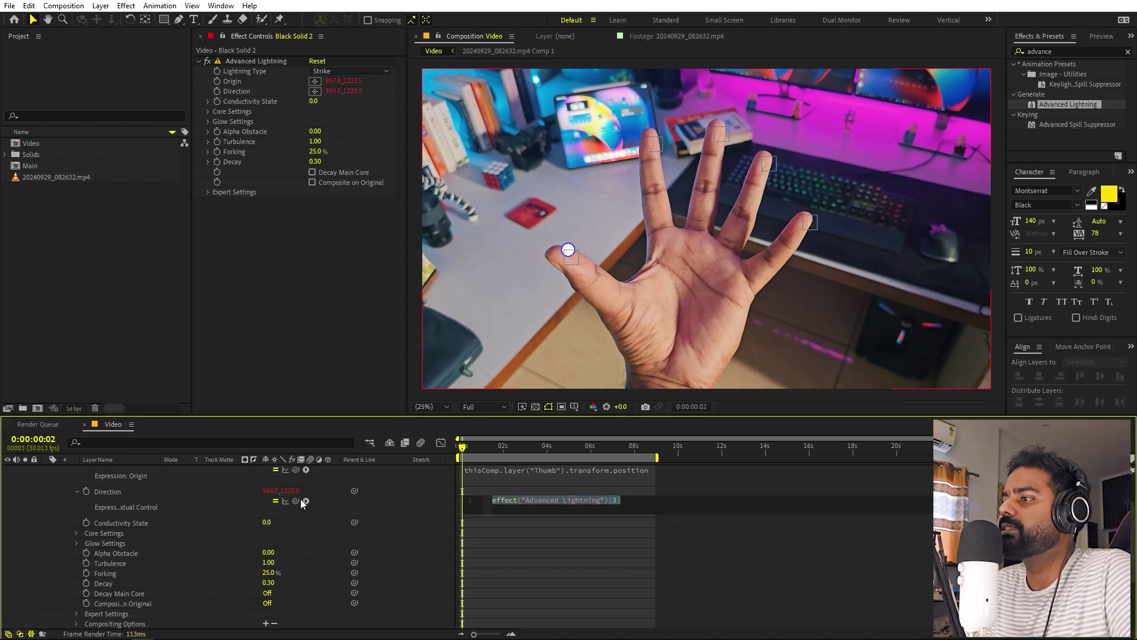
left_click_drag(296, 500, 107, 595)
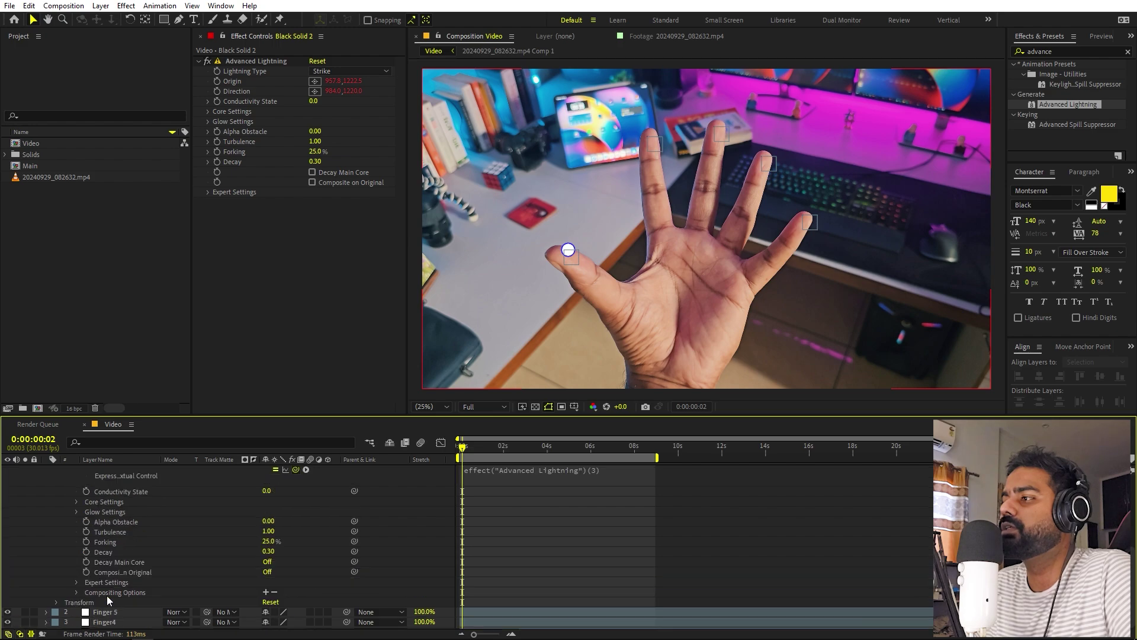
scroll(588, 536, "up", 2)
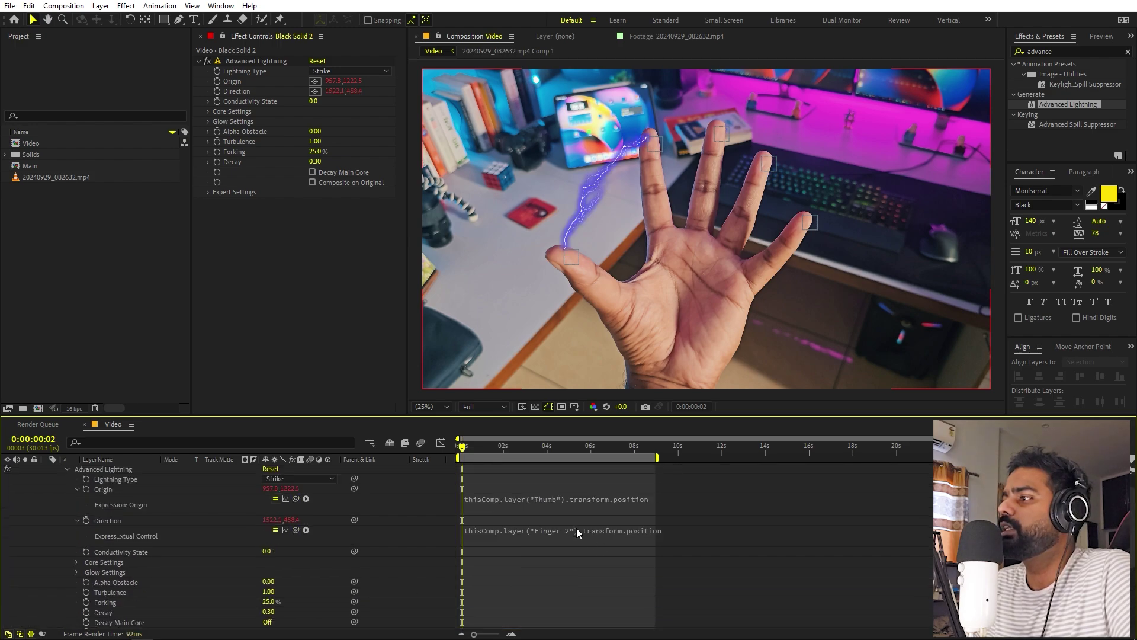
key("space")
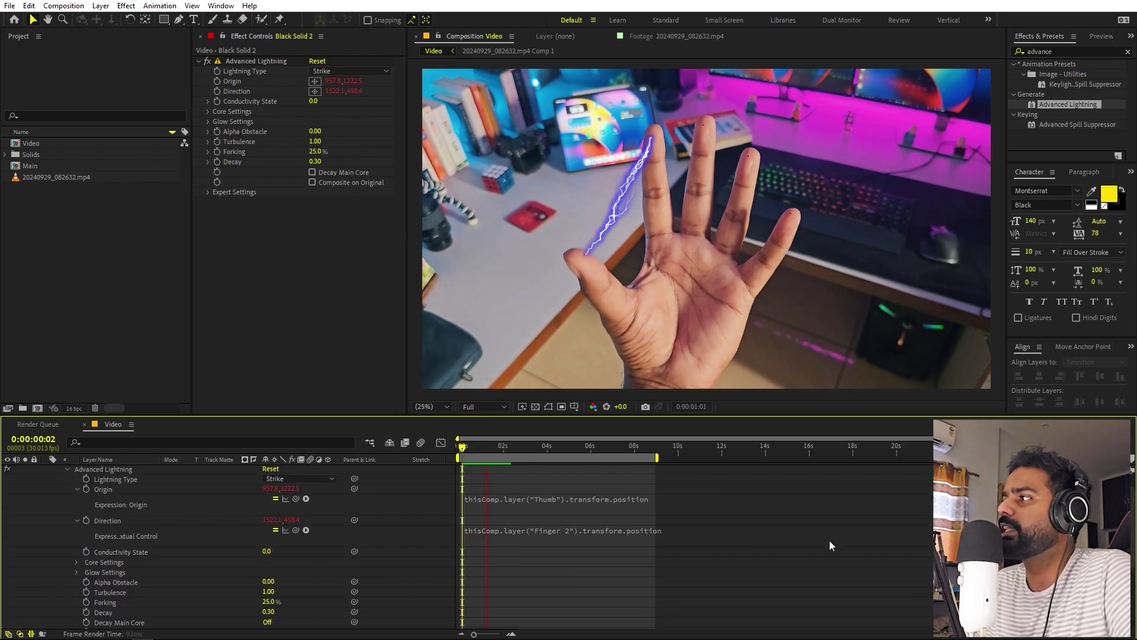
key("space")
scroll(161, 566, "up", 1)
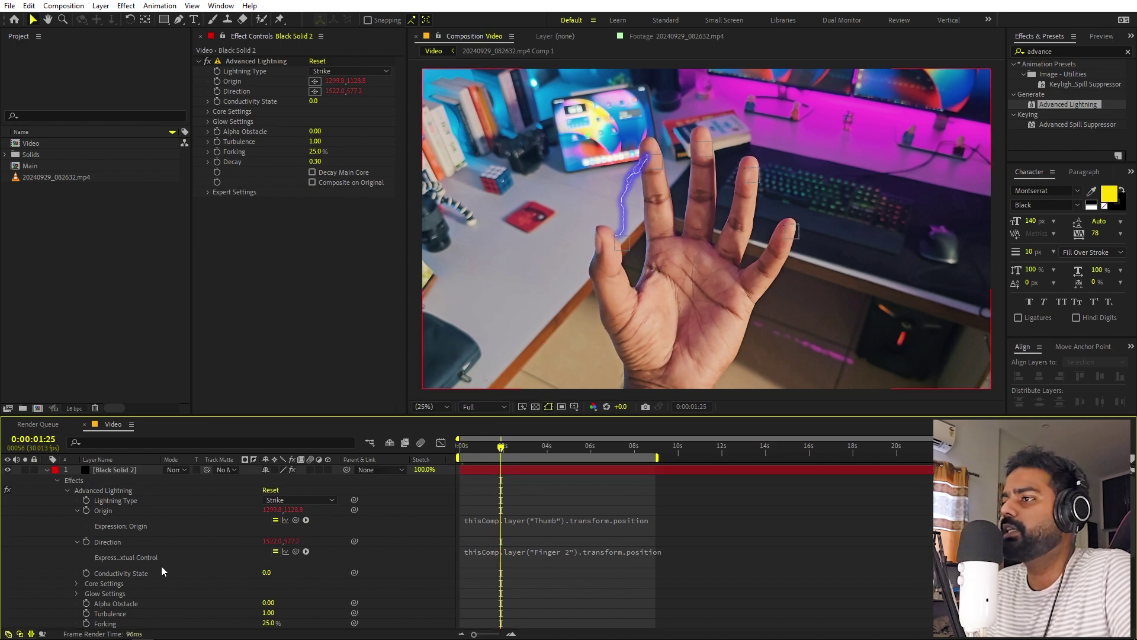
Collapse the black solid's properties, set its blending mode to Add and preview the lightning over the footage.
left_click(46, 470)
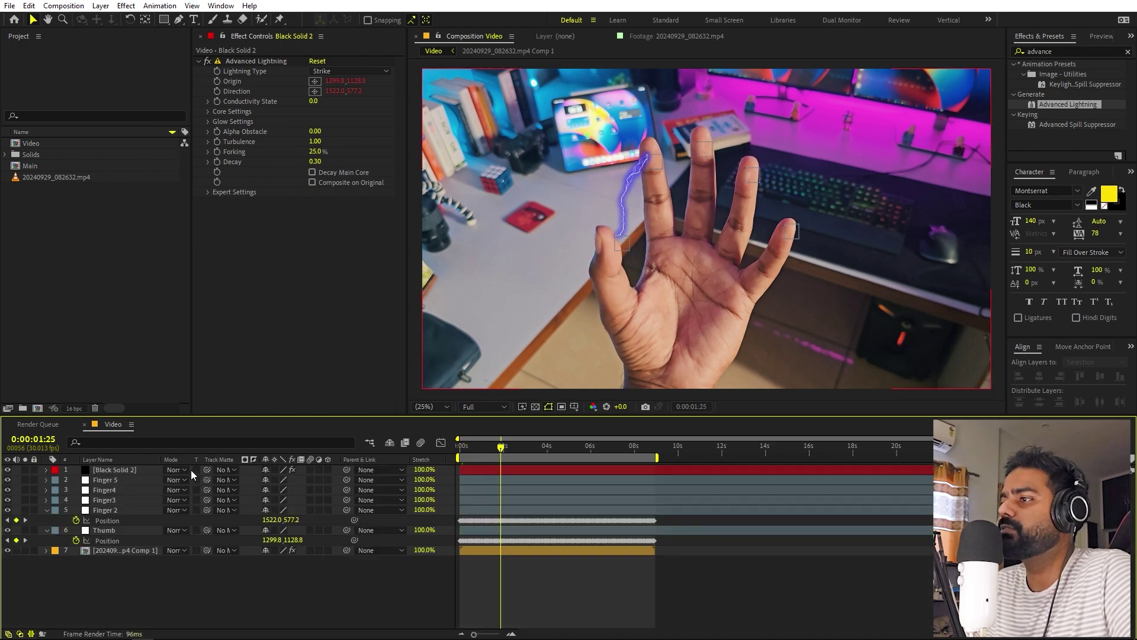
left_click(185, 470)
left_click(241, 243)
key("space")
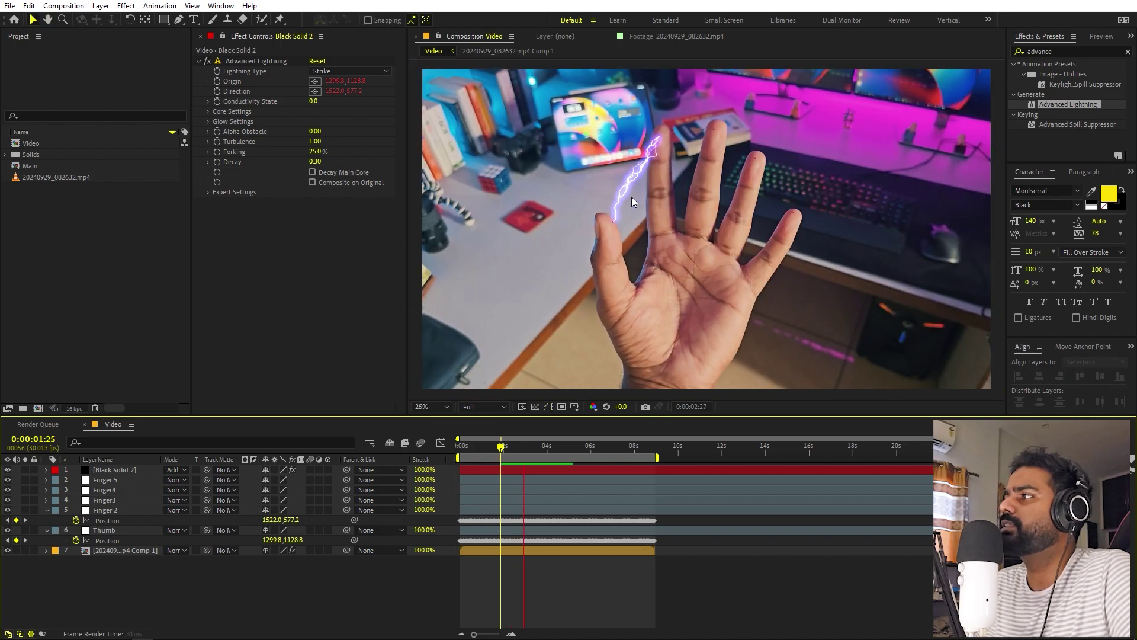
scroll(631, 197, "up", 1)
left_click(208, 112)
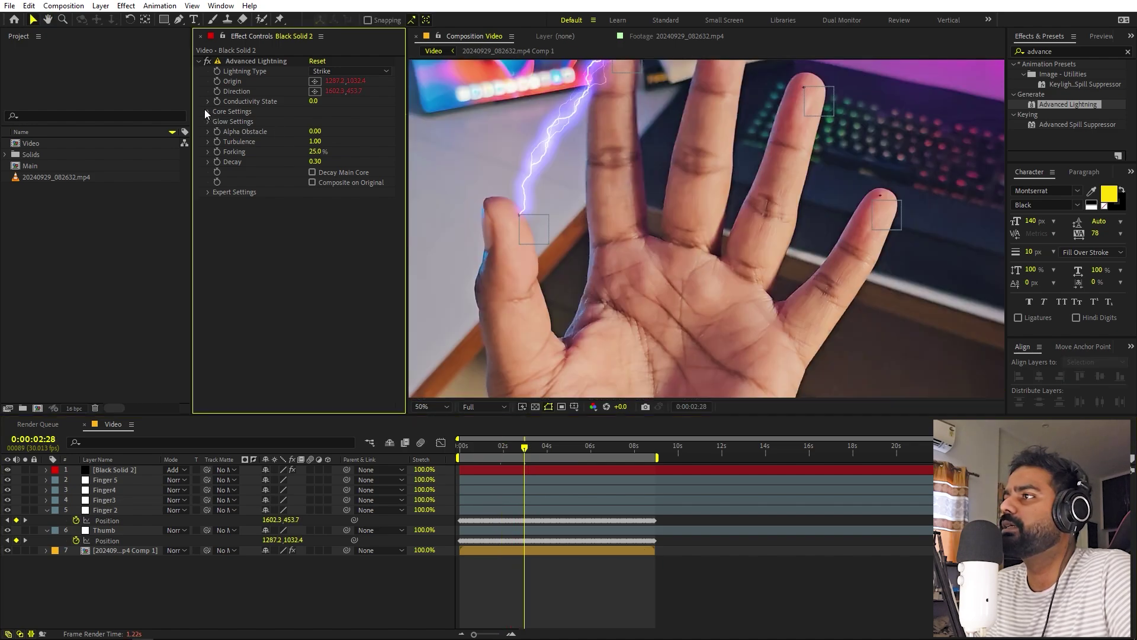
left_click(209, 112)
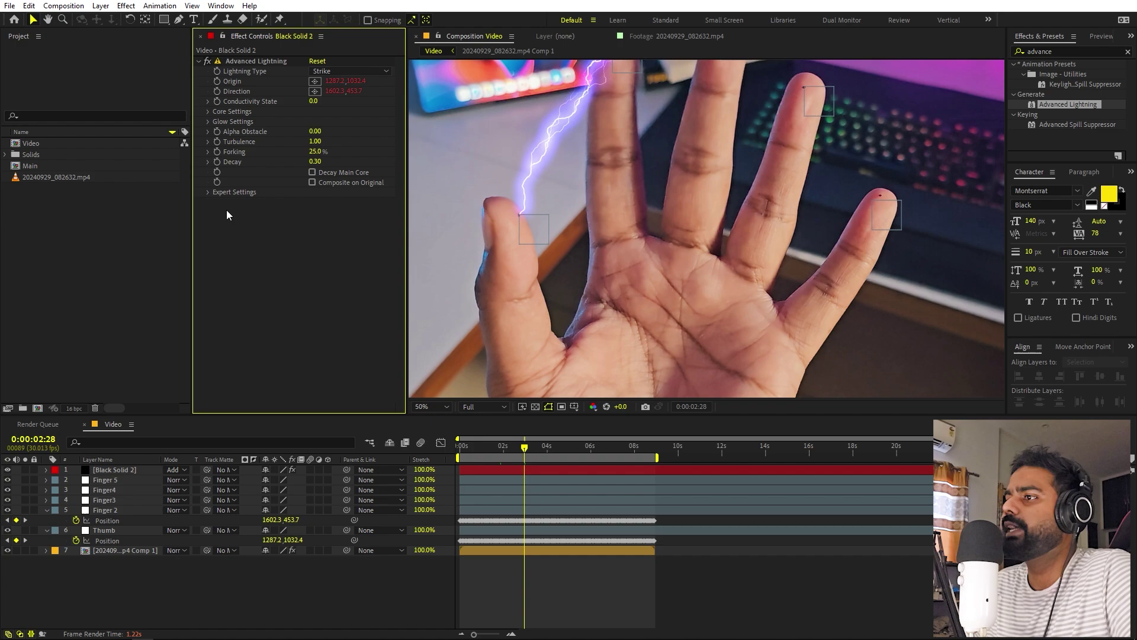
Duplicate the black lightning solid and reveal the copy's Origin and Direction expressions.
left_click(129, 471)
key("ctrl+d")
key("h")
left_click_drag(525, 225, 533, 295)
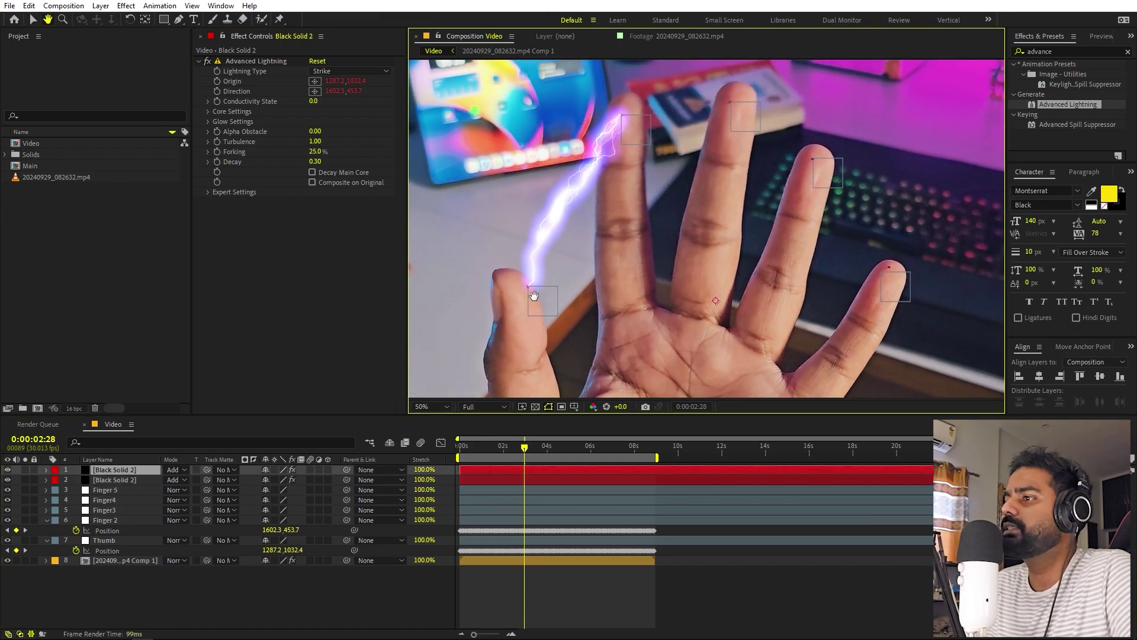
key("v")
left_click(137, 471)
key("e")
key("e")
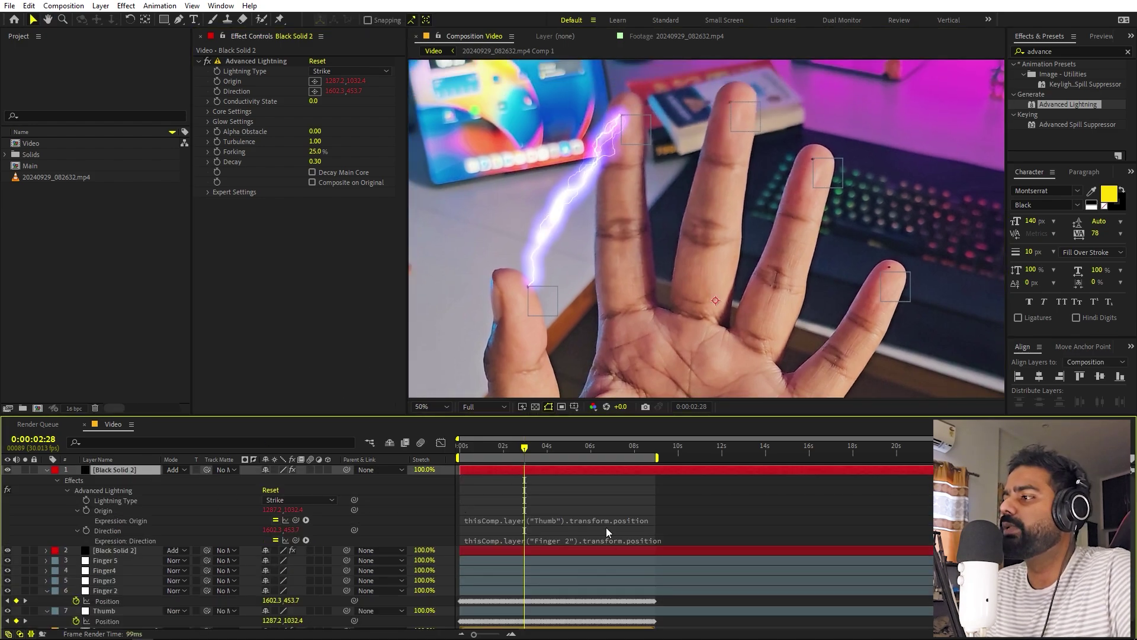
Reveal the Finger3 null's Position and relink the duplicated lightning's Origin expression from Thumb to it.
left_click(116, 583)
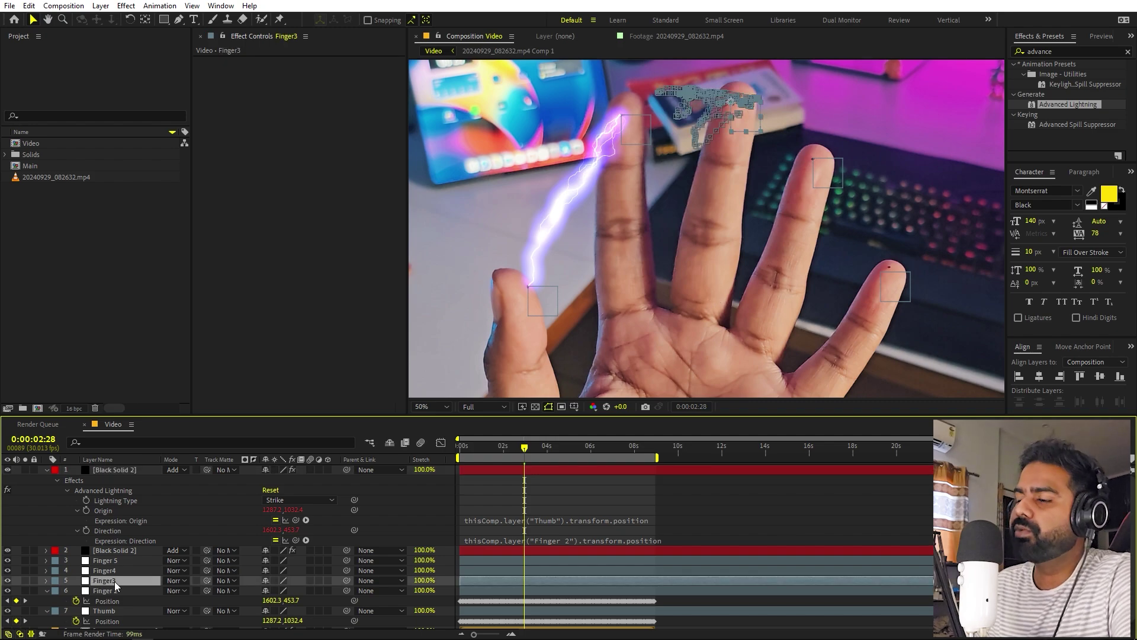
key("p")
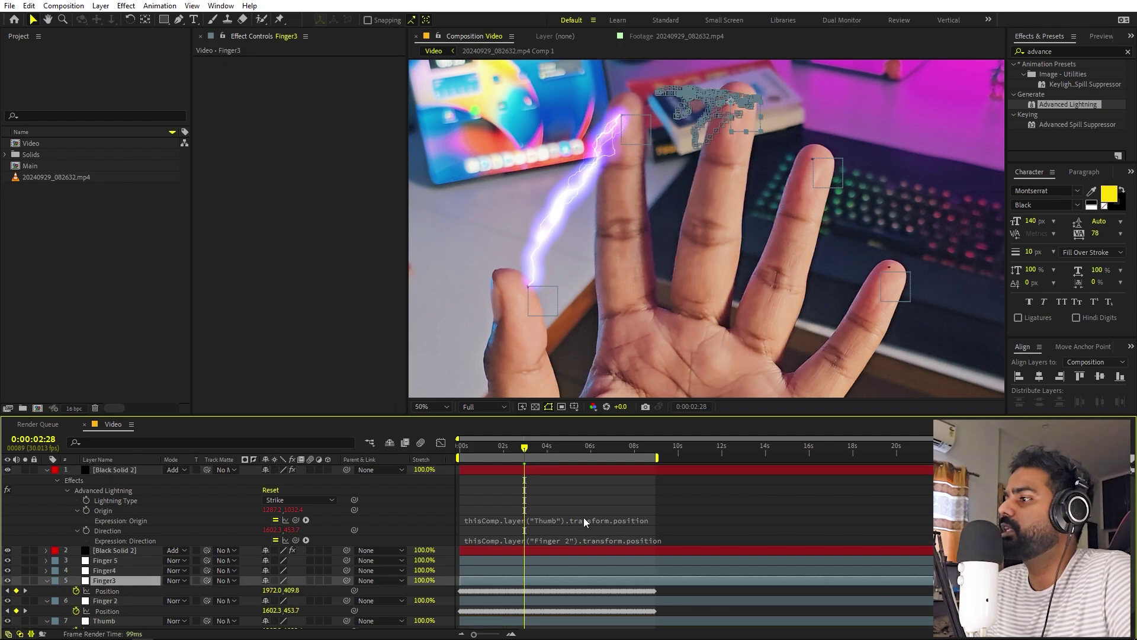
left_click(535, 522)
left_click(556, 524)
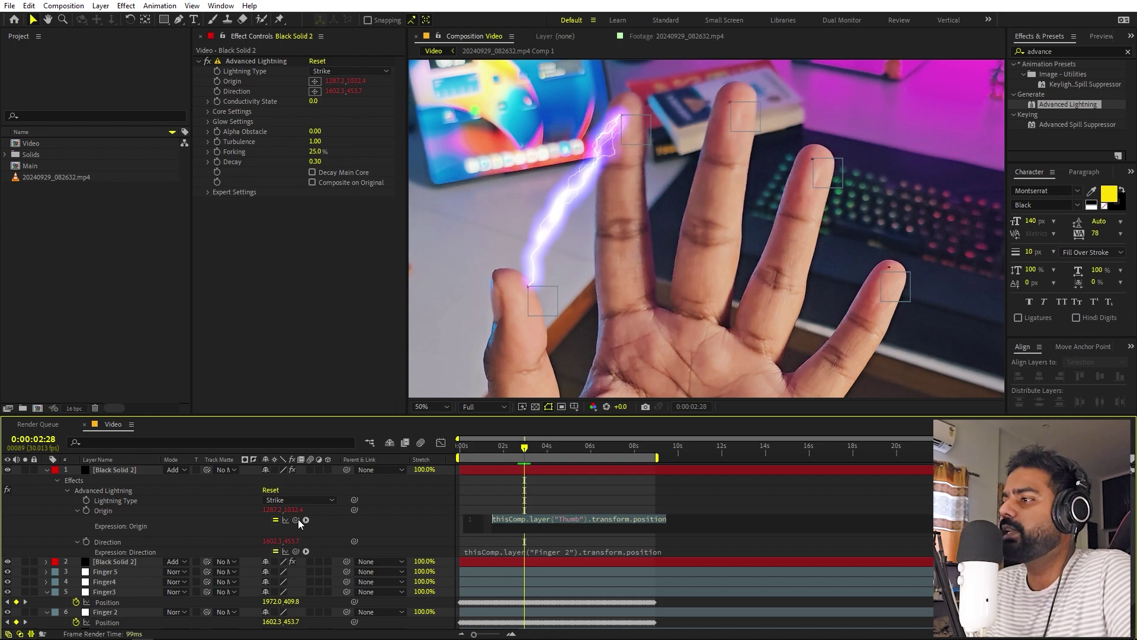
left_click_drag(296, 520, 121, 604)
left_click(709, 490)
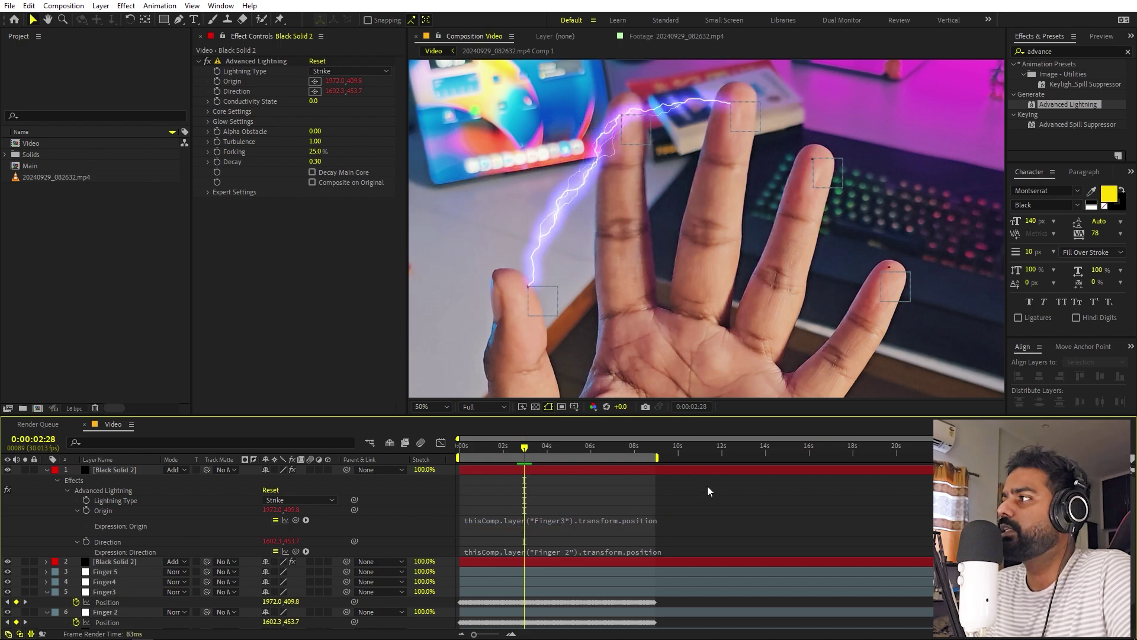
Preview both lightning strikes from the start of the composition and fit the whole frame in the viewer.
left_click_drag(513, 455, 460, 455)
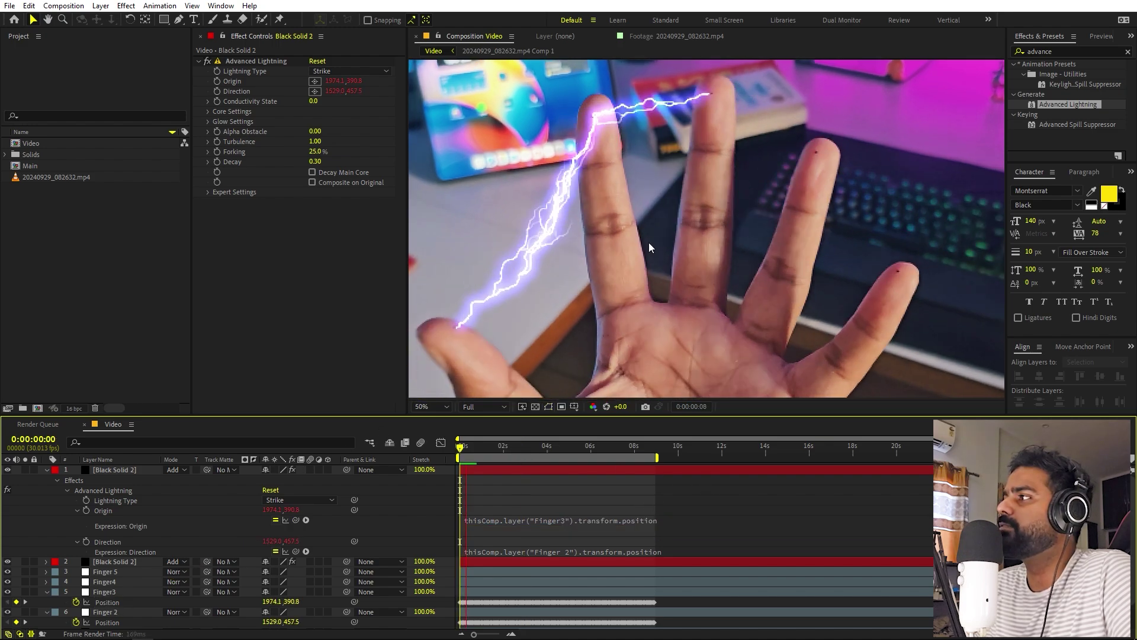
scroll(675, 227, "down", 1)
key("space")
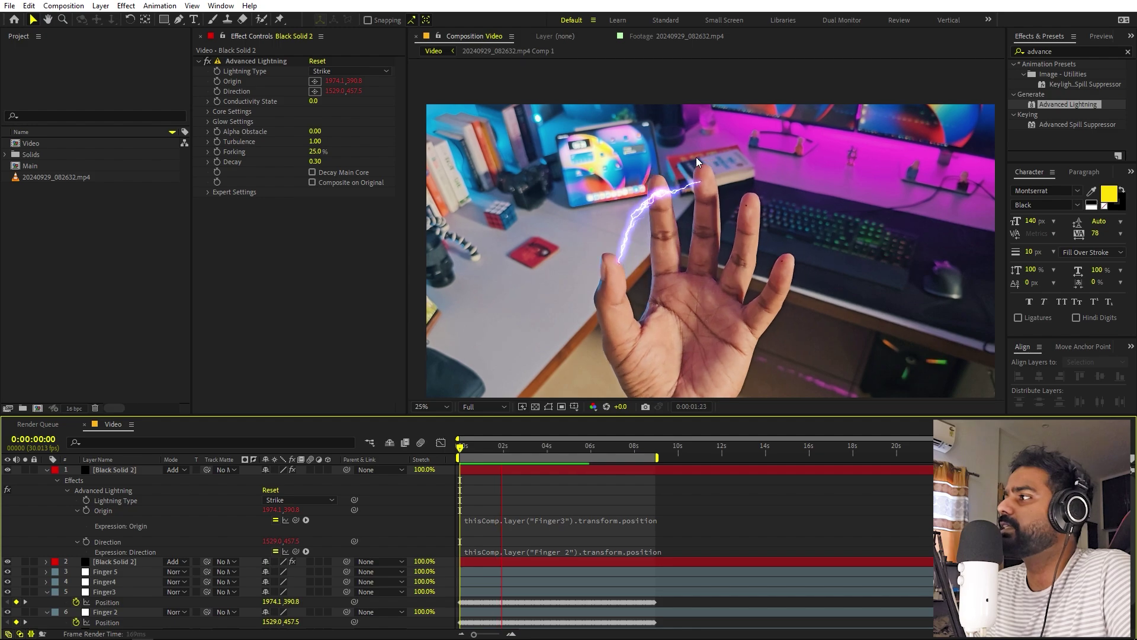
left_click(121, 470)
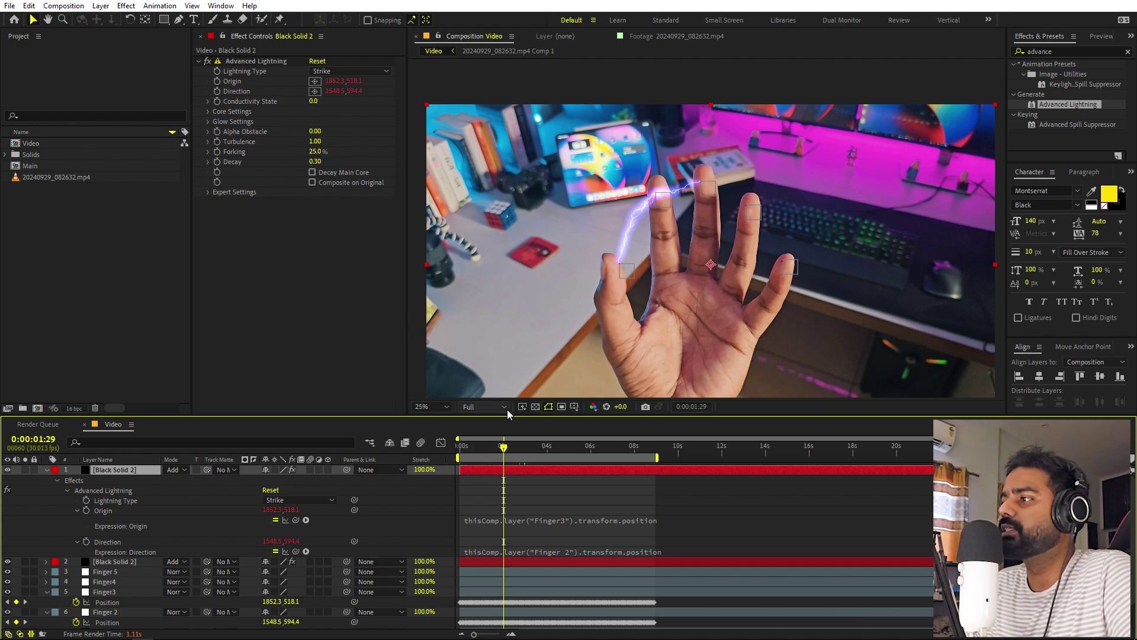
left_click(423, 406)
left_click(444, 432)
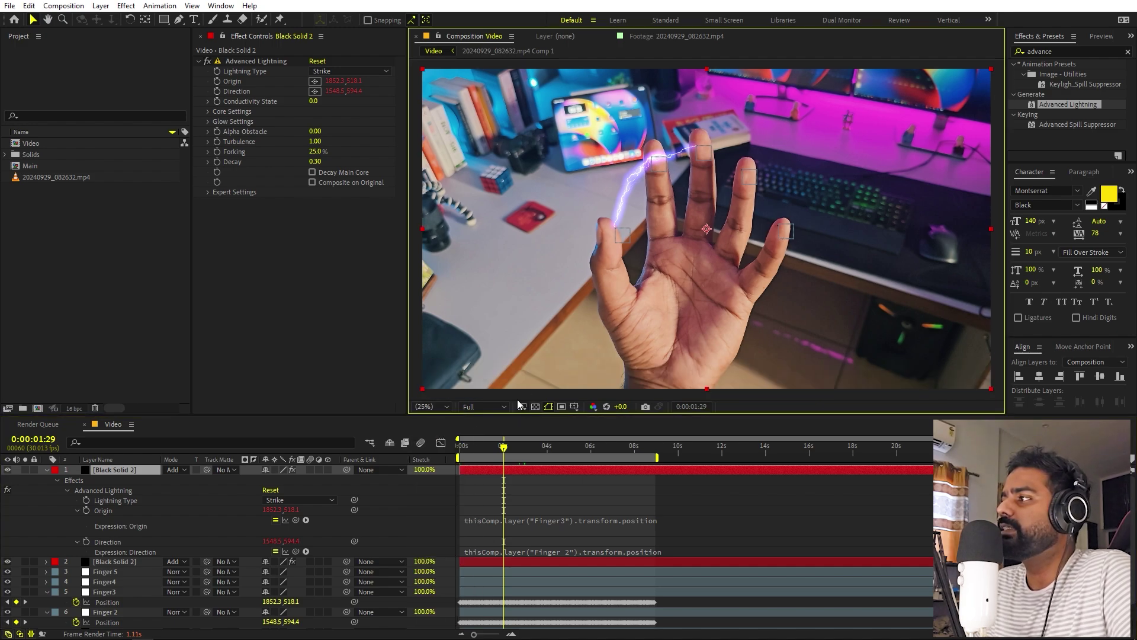